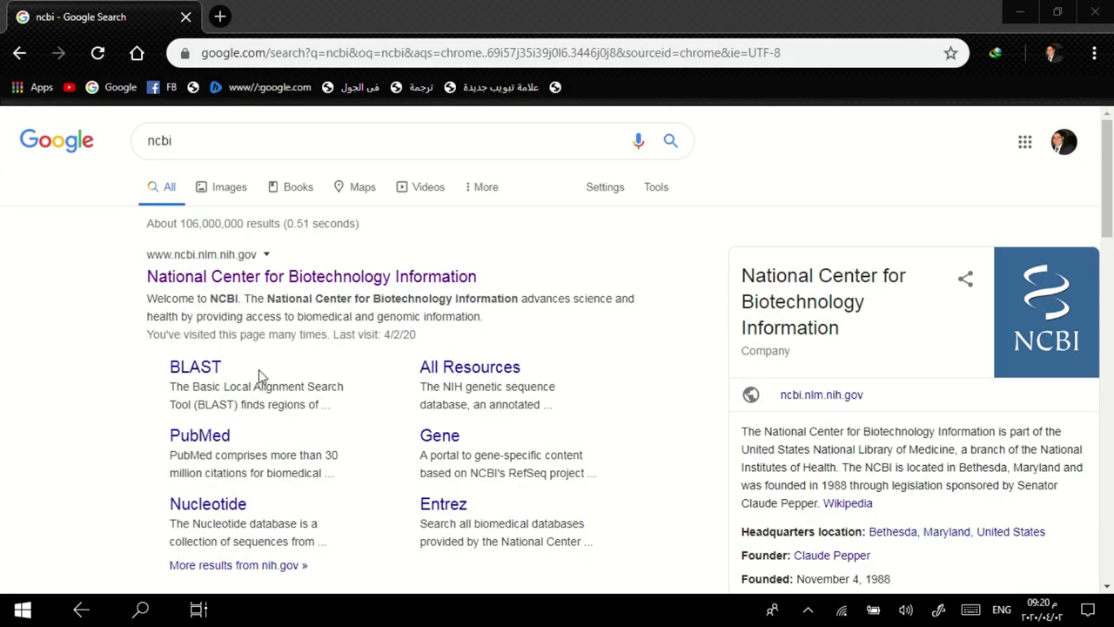
Go from the NCBI search results to the BLAST home page and open Nucleotide BLAST.
{"action": "left_click", "coordinate": [204, 372]}
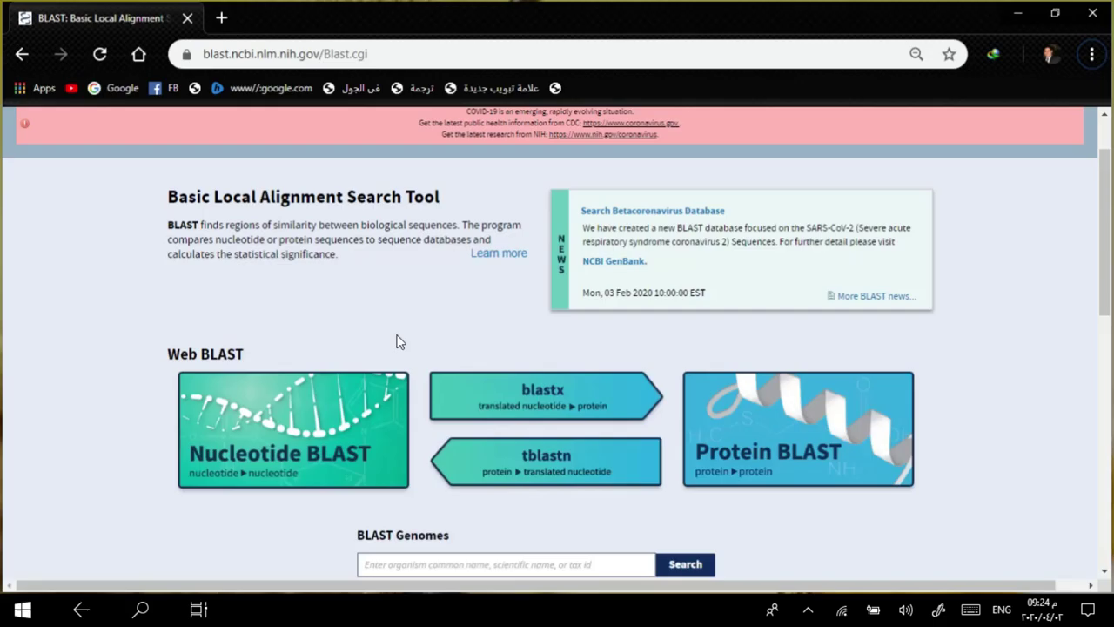
{"action": "left_click", "coordinate": [344, 499]}
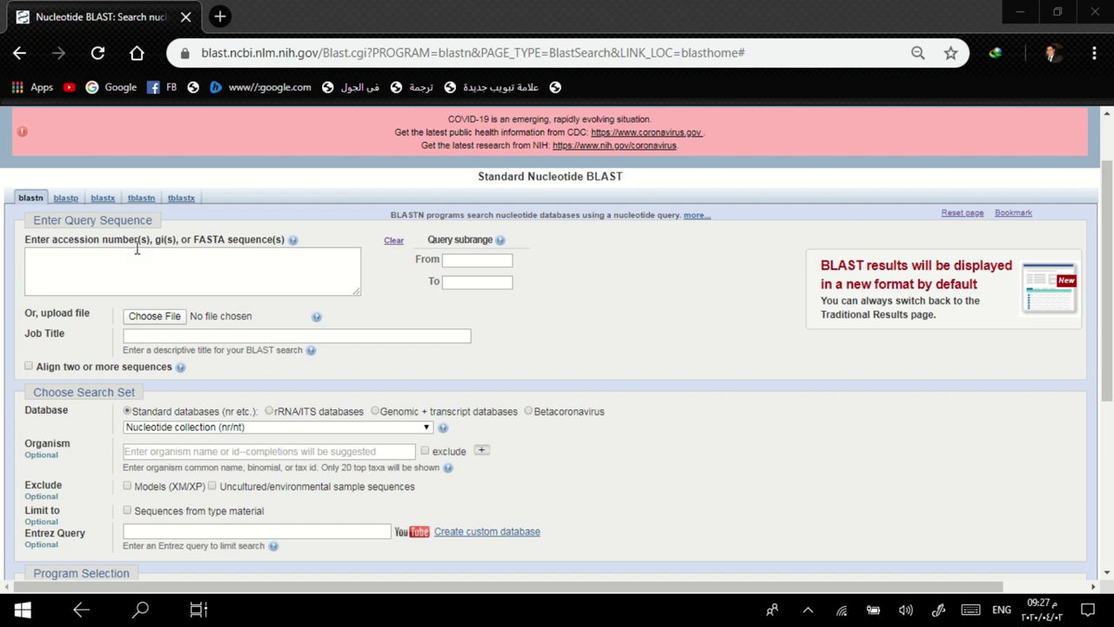
Switch to the Sequence Similarity Search document in Word and copy the accession number NM_001368333.1 from the exercise text.
{"action": "left_click", "coordinate": [207, 615]}
{"action": "left_click", "coordinate": [206, 615]}
{"action": "key", "text": "alt+Tab"}
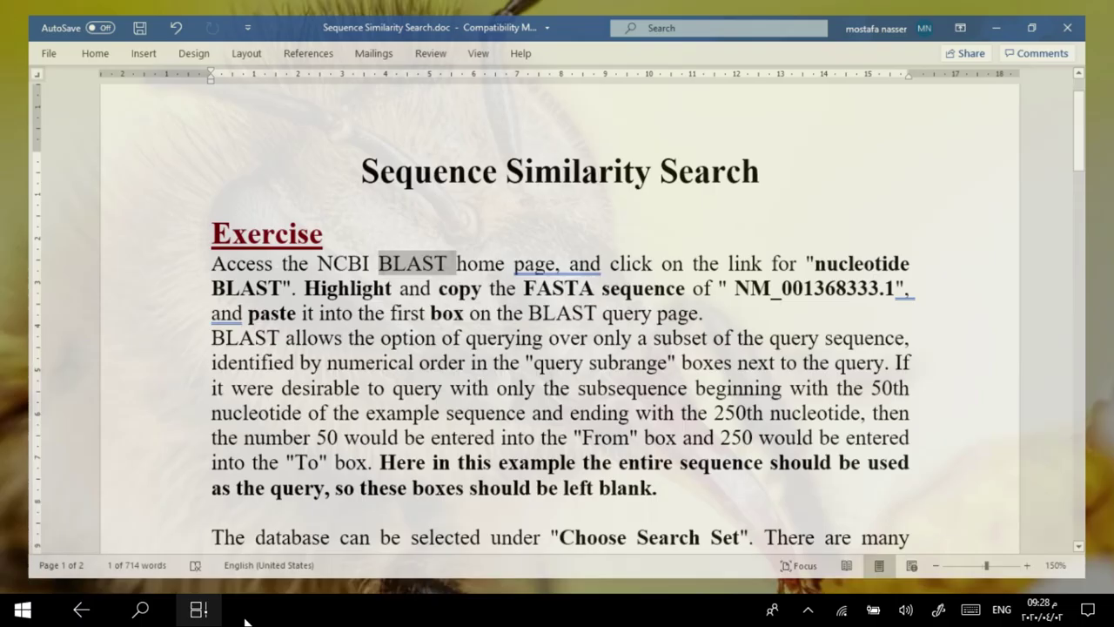
{"action": "scroll", "coordinate": [326, 338], "scroll_direction": "down", "scroll_amount": 1}
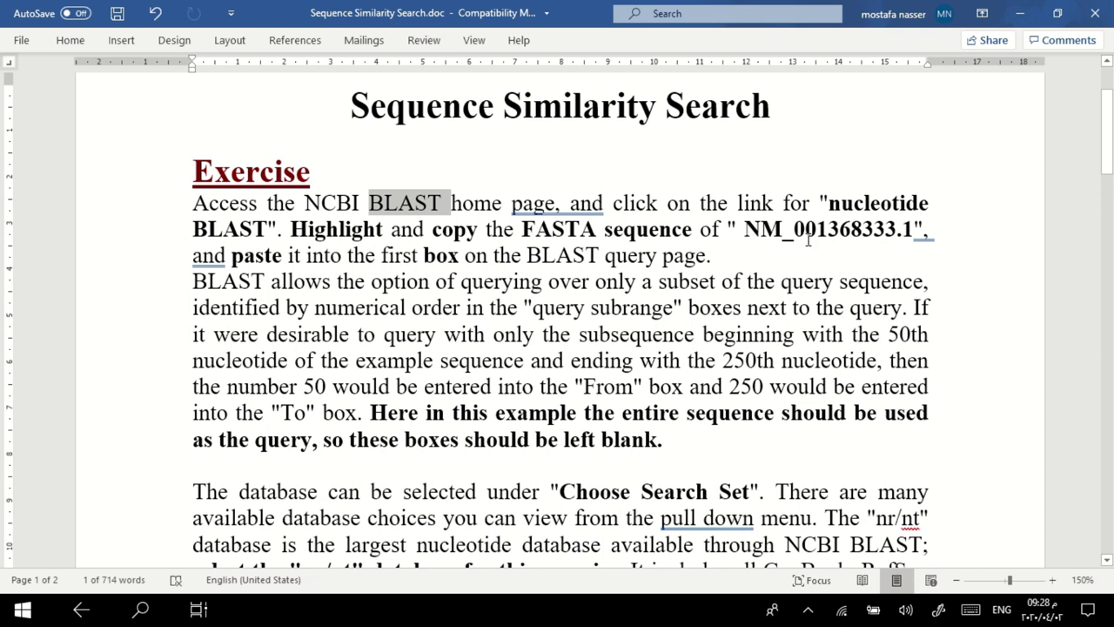
{"action": "left_click_drag", "start_coordinate": [742, 228], "coordinate": [914, 235]}
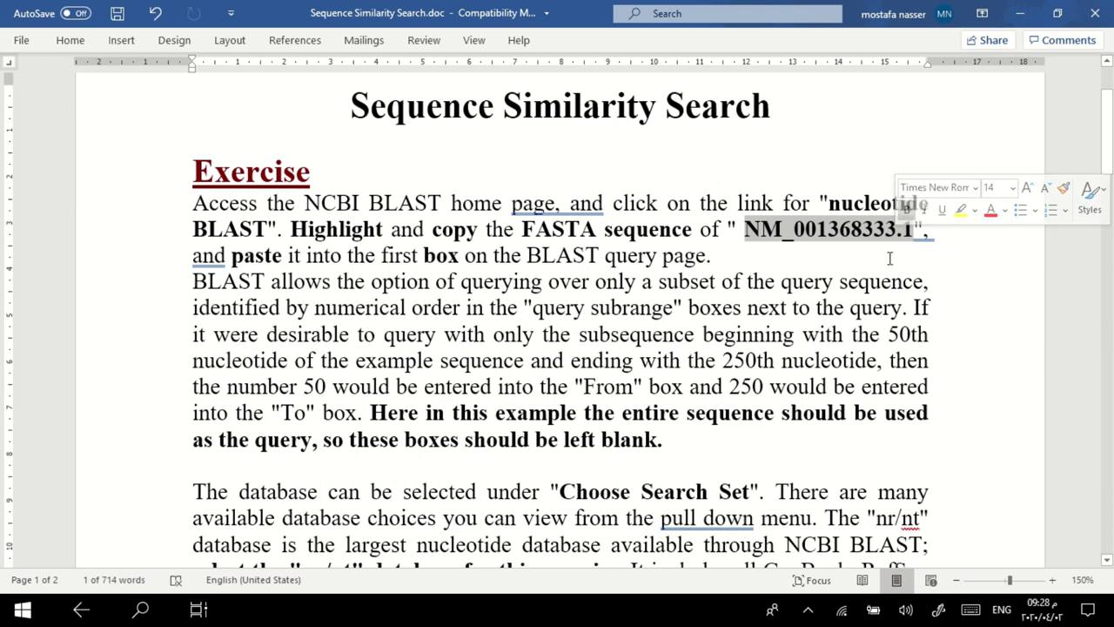
{"action": "key", "text": "ctrl+c"}
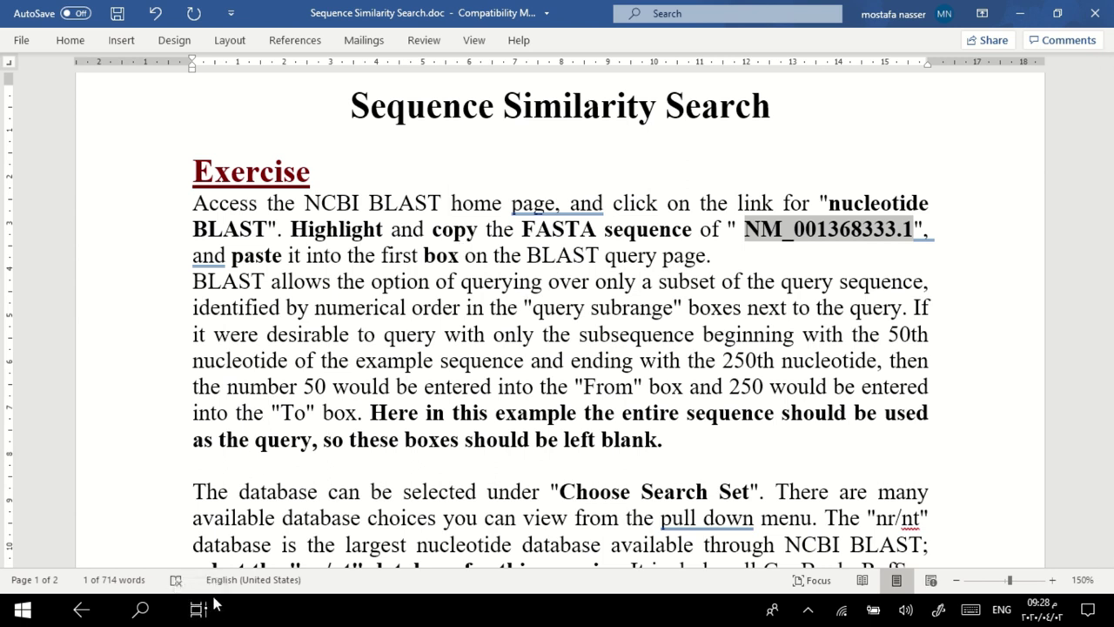
Back in Chrome, paste the accession number NM_001368333.1 into the query sequence box of the Nucleotide BLAST form.
{"action": "key", "text": "alt+Tab"}
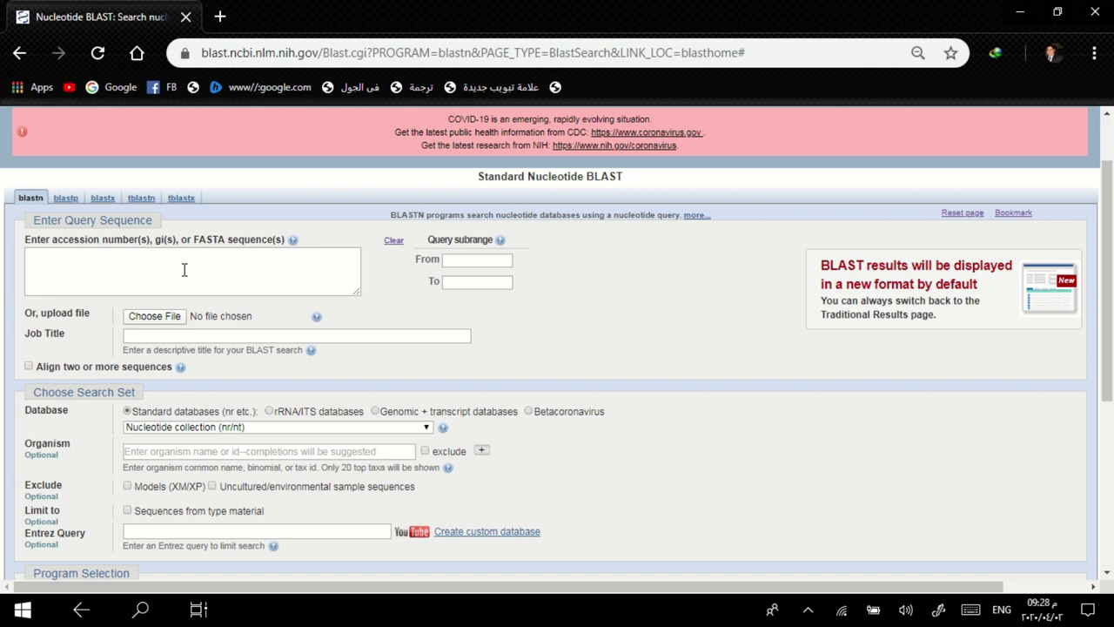
{"action": "left_click", "coordinate": [106, 258]}
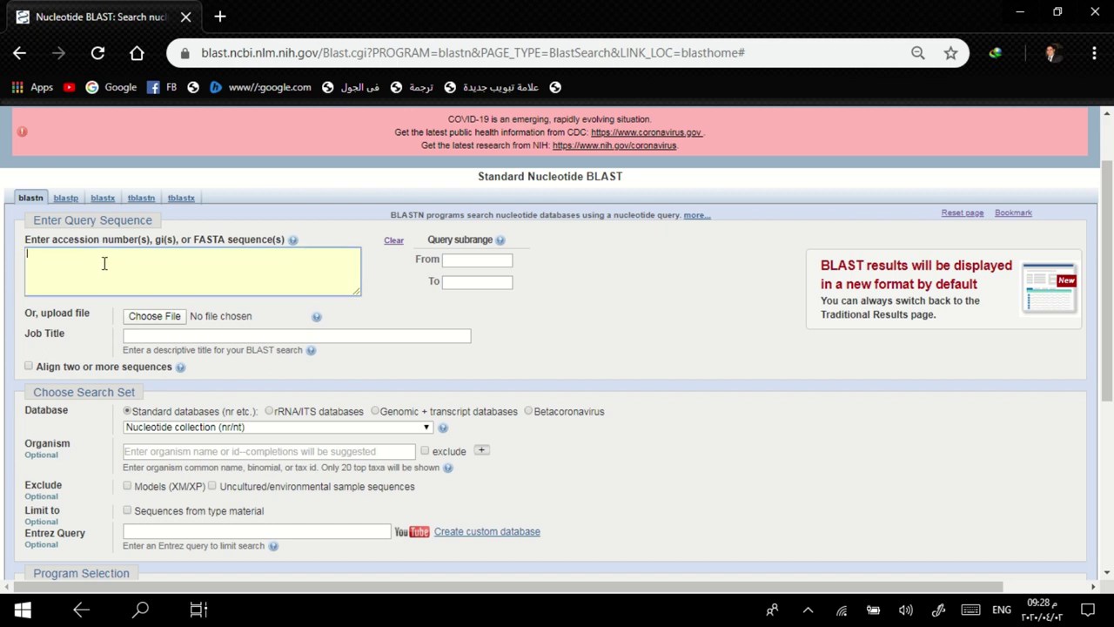
{"action": "right_click", "coordinate": [102, 274]}
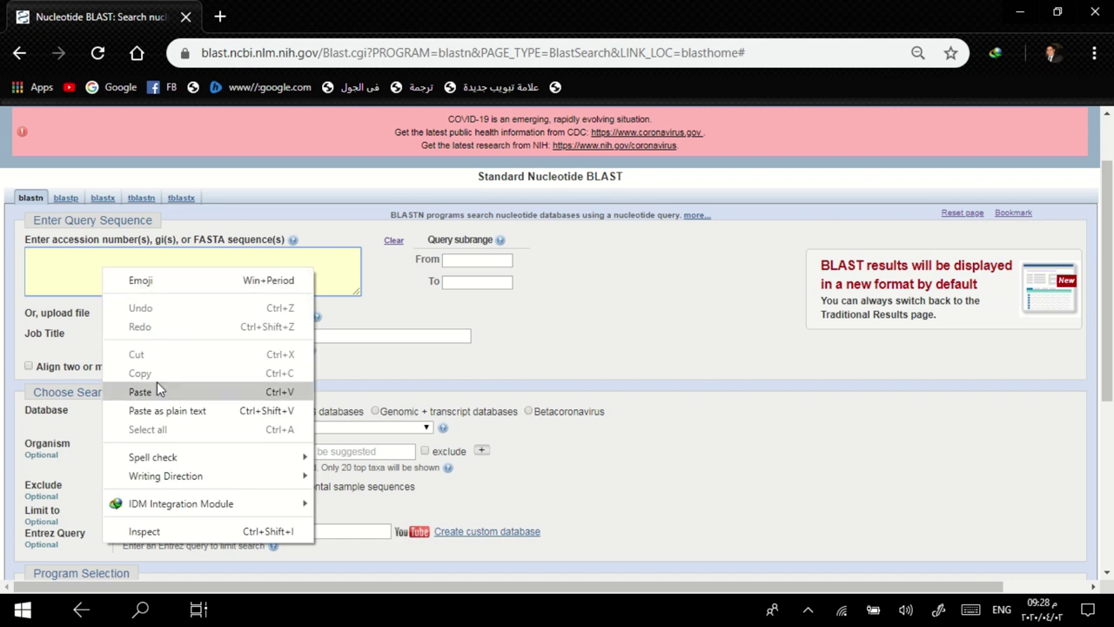
{"action": "left_click", "coordinate": [157, 389]}
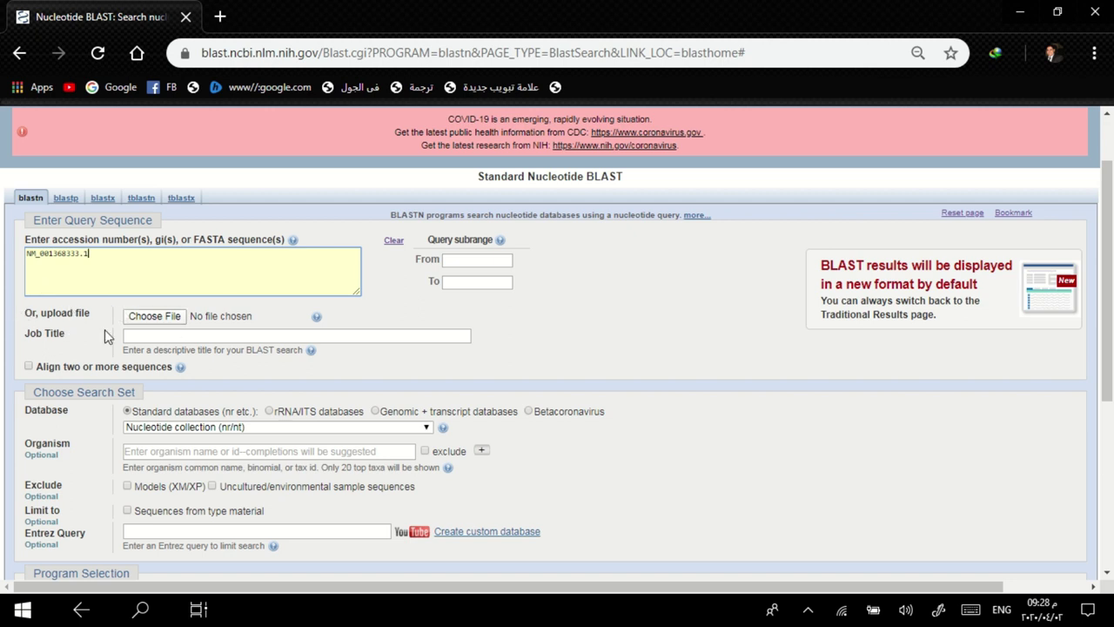
{"action": "left_click", "coordinate": [169, 323]}
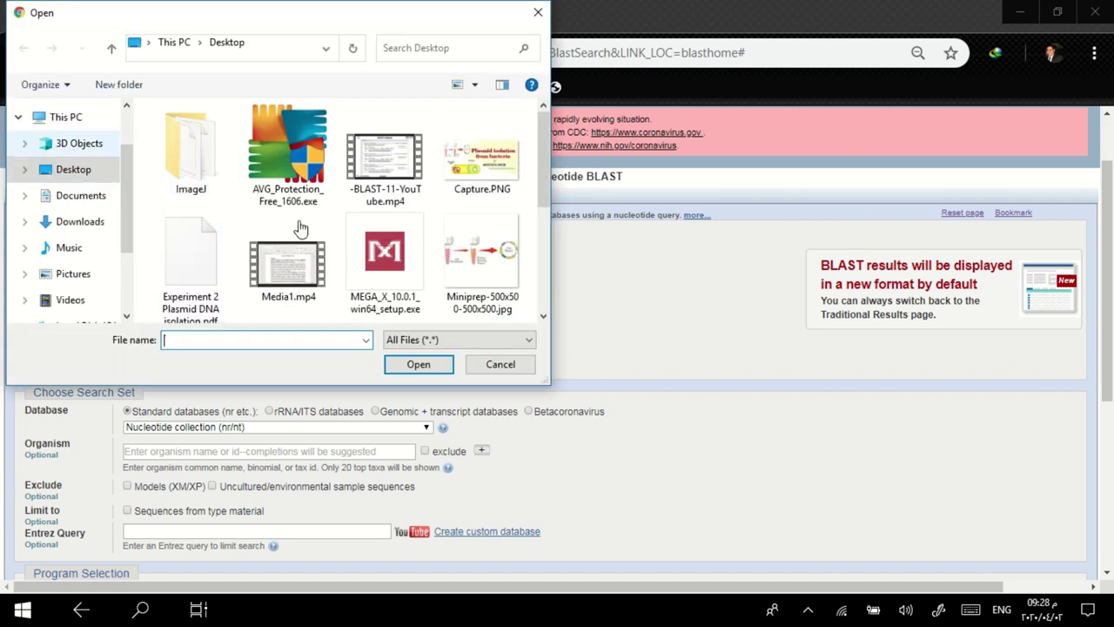
{"action": "left_click", "coordinate": [538, 12]}
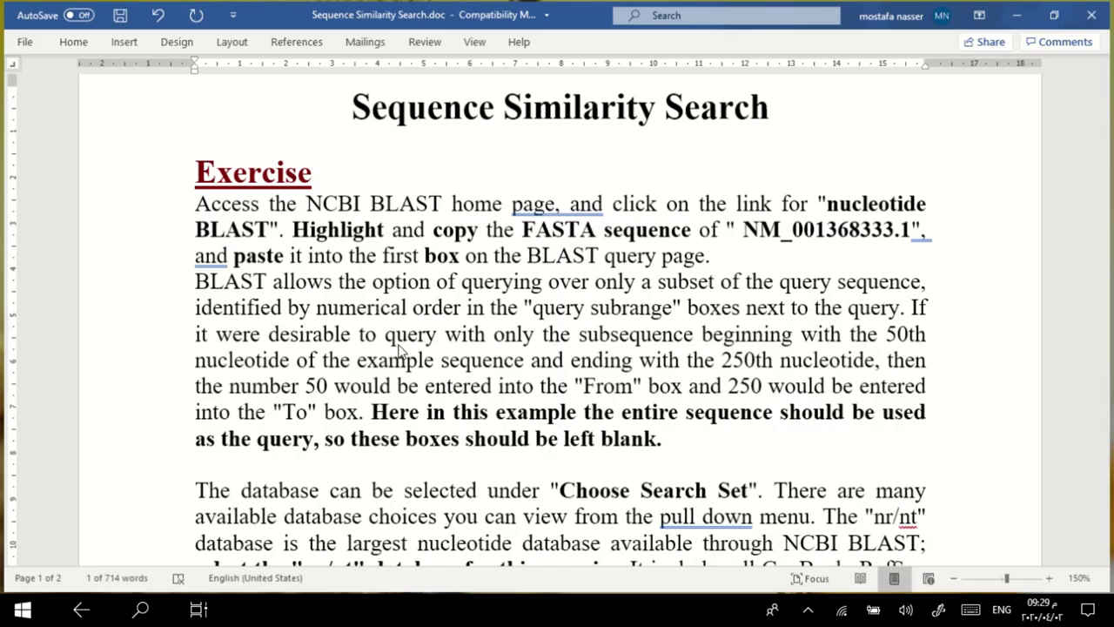
Read the exercise's instructions in Word on the accession number and the From and To query subrange boxes.
{"action": "left_click_drag", "start_coordinate": [745, 228], "coordinate": [912, 228]}
{"action": "scroll", "coordinate": [409, 355], "scroll_direction": "down", "scroll_amount": 1}
{"action": "scroll", "coordinate": [437, 346], "scroll_direction": "down", "scroll_amount": 1}
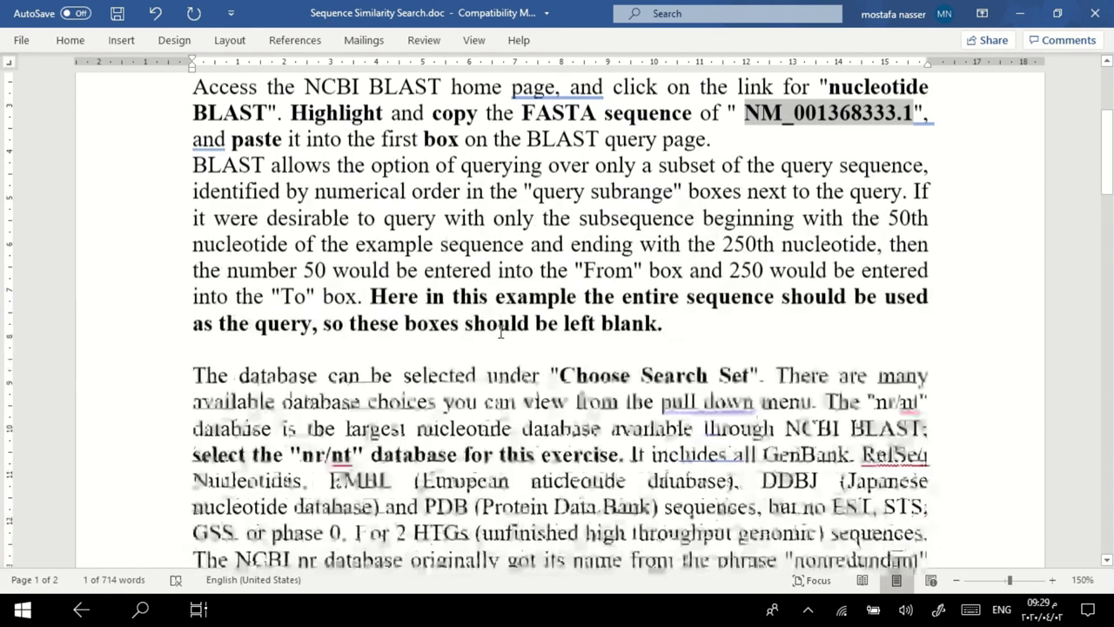
{"action": "left_click_drag", "start_coordinate": [311, 268], "coordinate": [403, 277]}
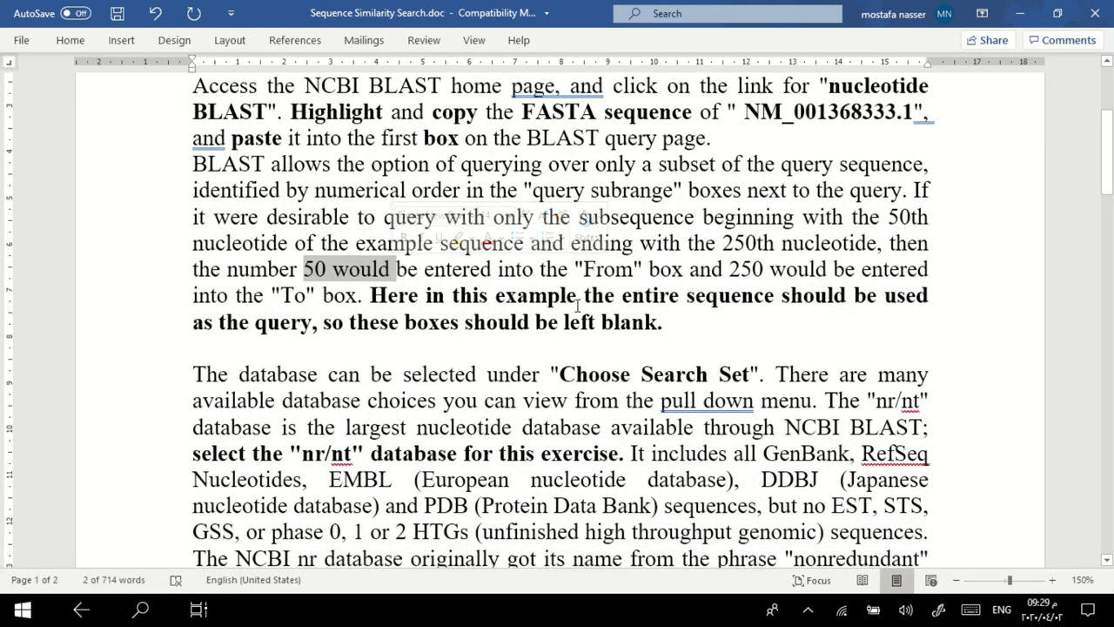
{"action": "left_click", "coordinate": [641, 275]}
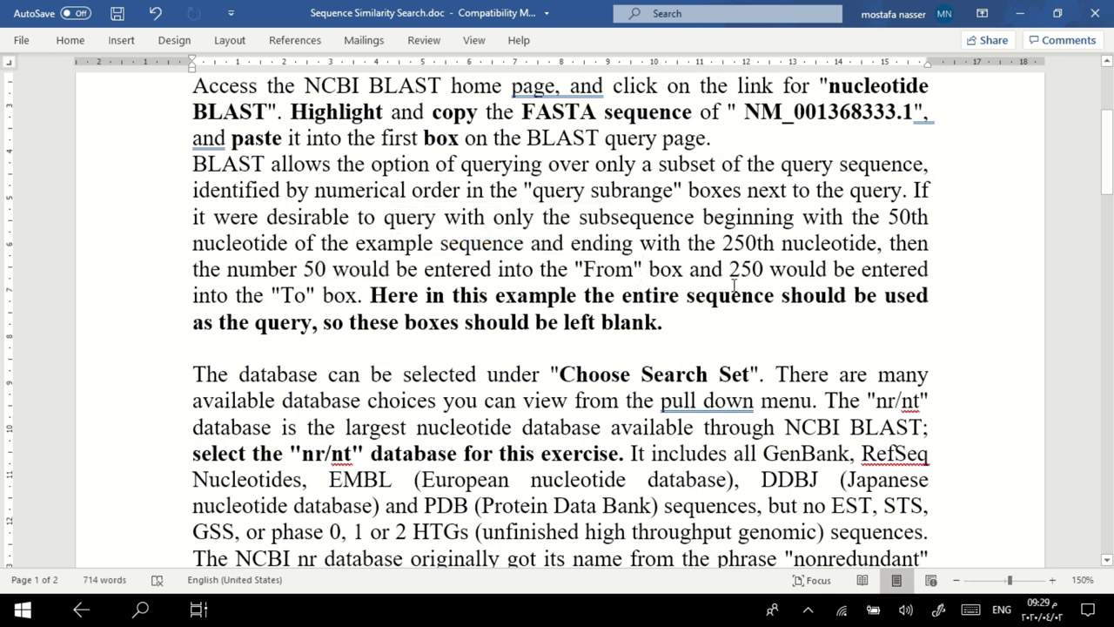
{"action": "left_click", "coordinate": [307, 296]}
{"action": "double_click", "coordinate": [624, 326]}
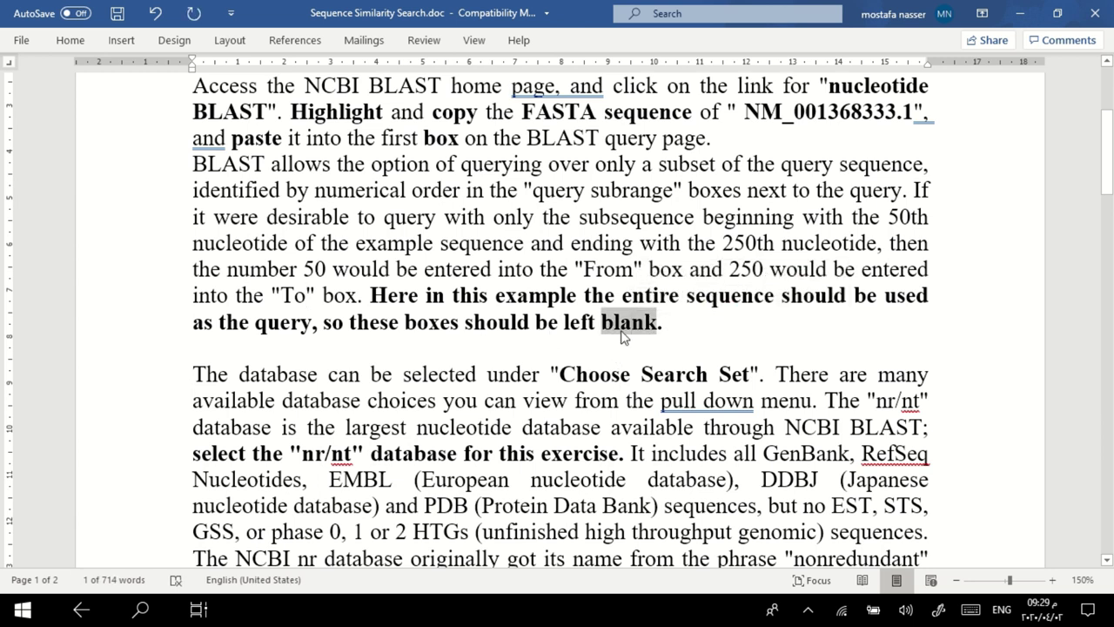
{"action": "left_click", "coordinate": [628, 329]}
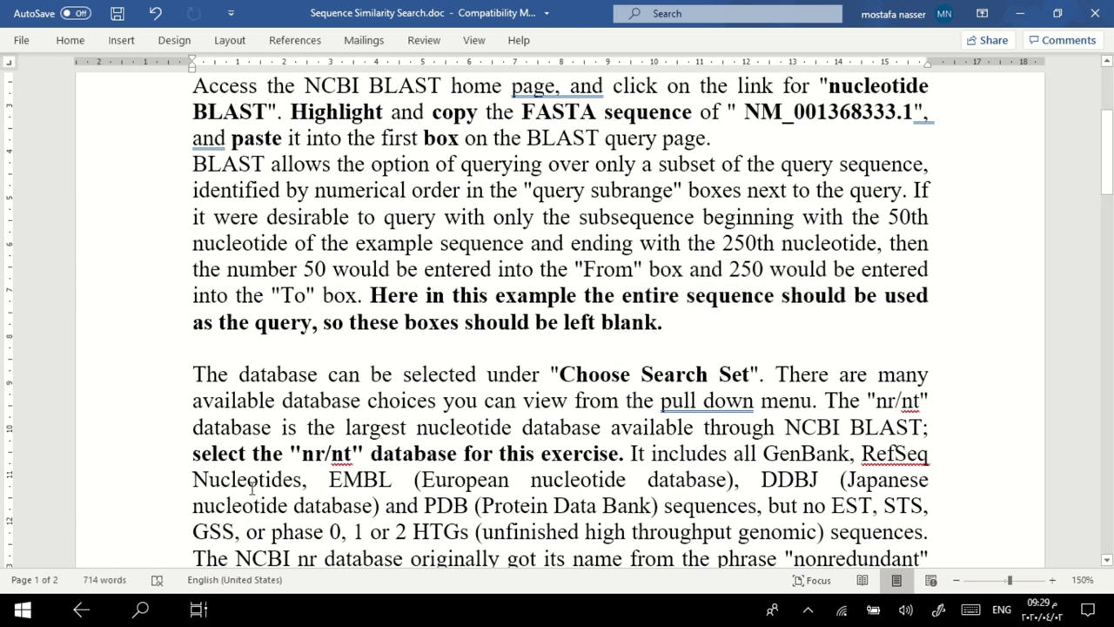
Compare the BLAST form's query subrange and database settings in Chrome with the exercise's instructions in Word.
{"action": "key", "text": "alt+Tab"}
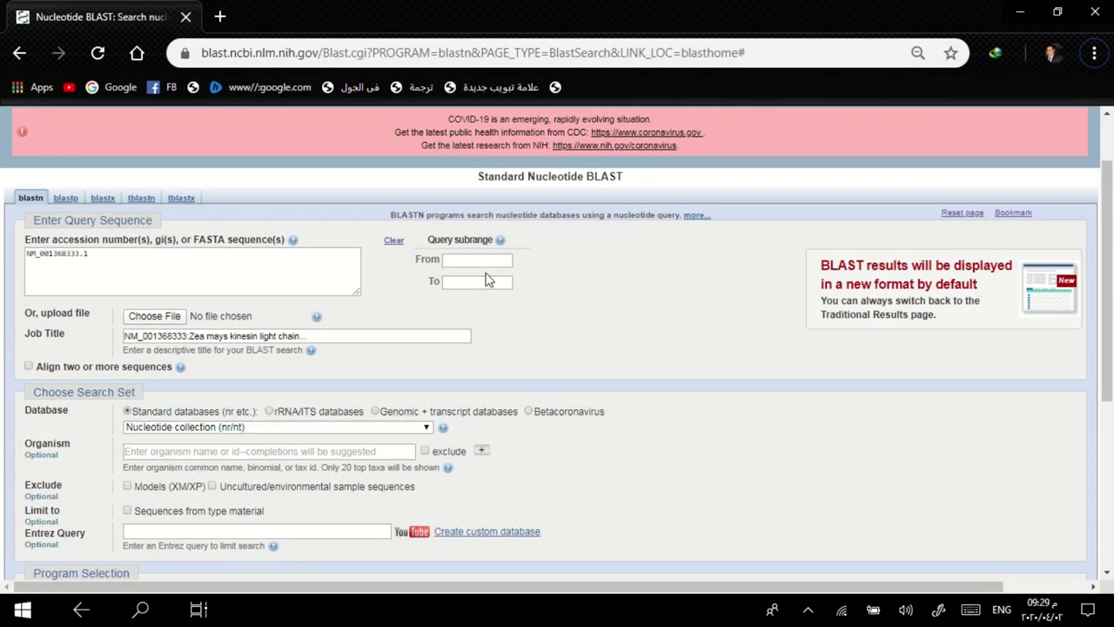
{"action": "scroll", "coordinate": [463, 313], "scroll_direction": "down", "scroll_amount": 1}
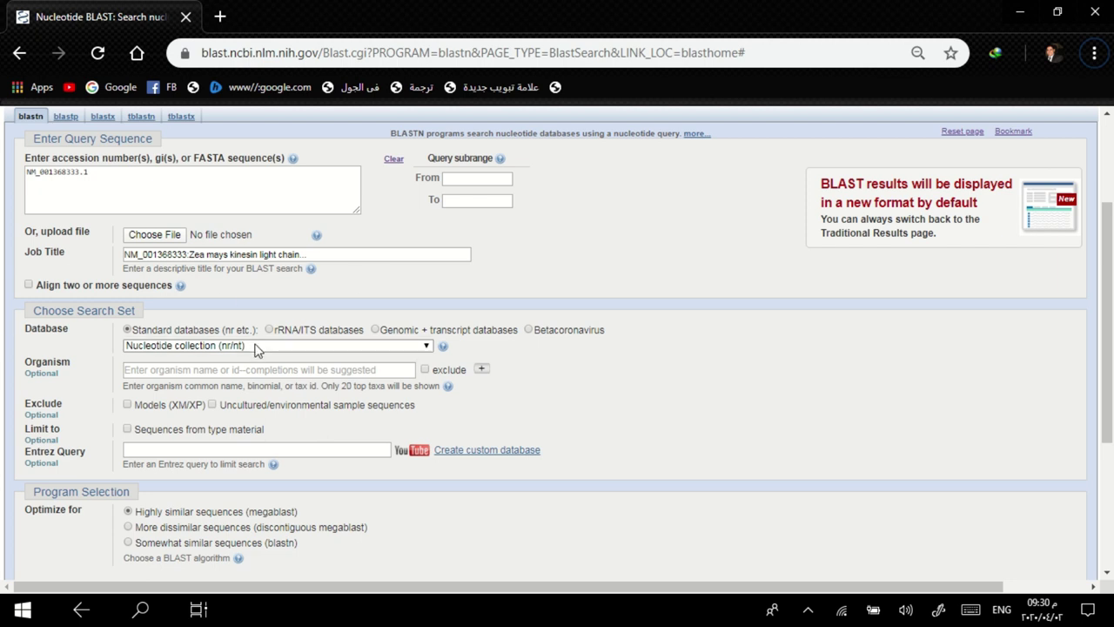
{"action": "key", "text": "alt+Tab"}
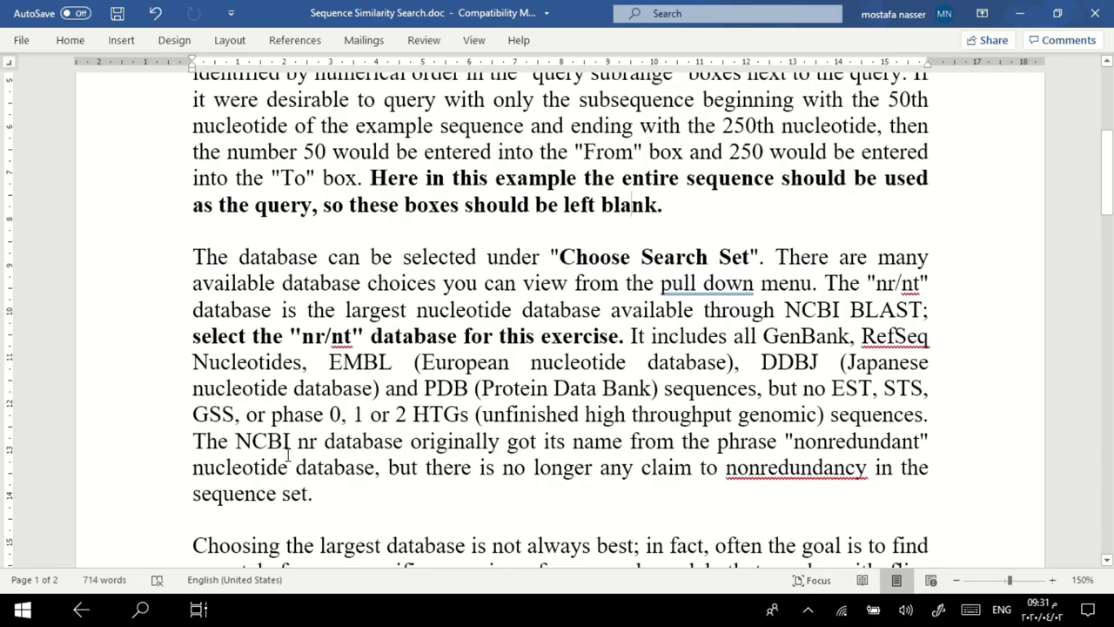
{"action": "left_click", "coordinate": [200, 608]}
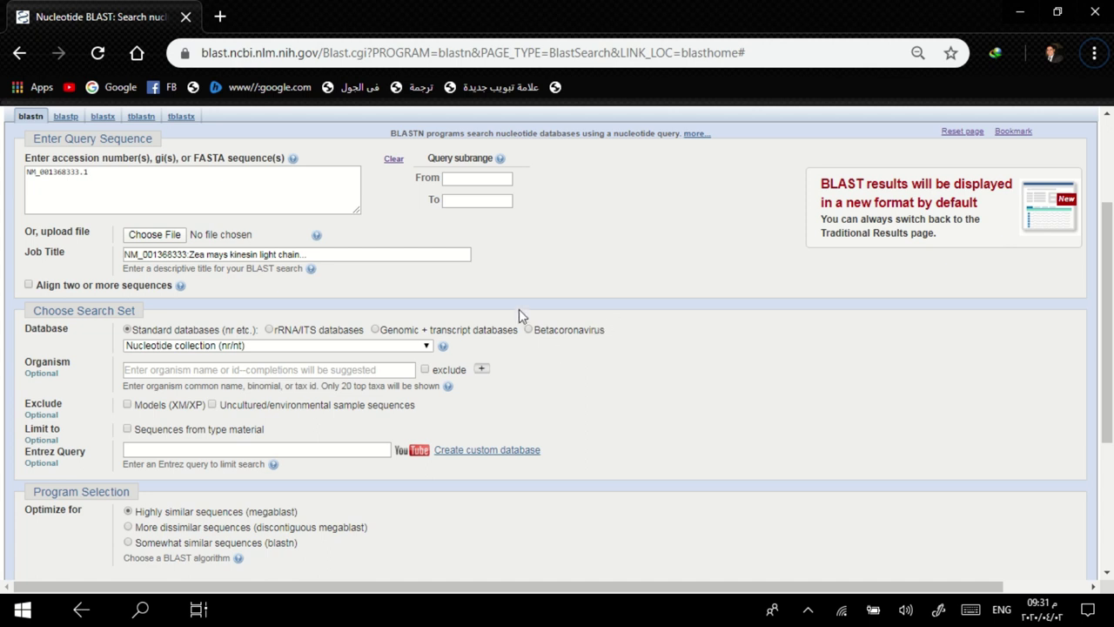
{"action": "scroll", "coordinate": [504, 353], "scroll_direction": "up", "scroll_amount": 3}
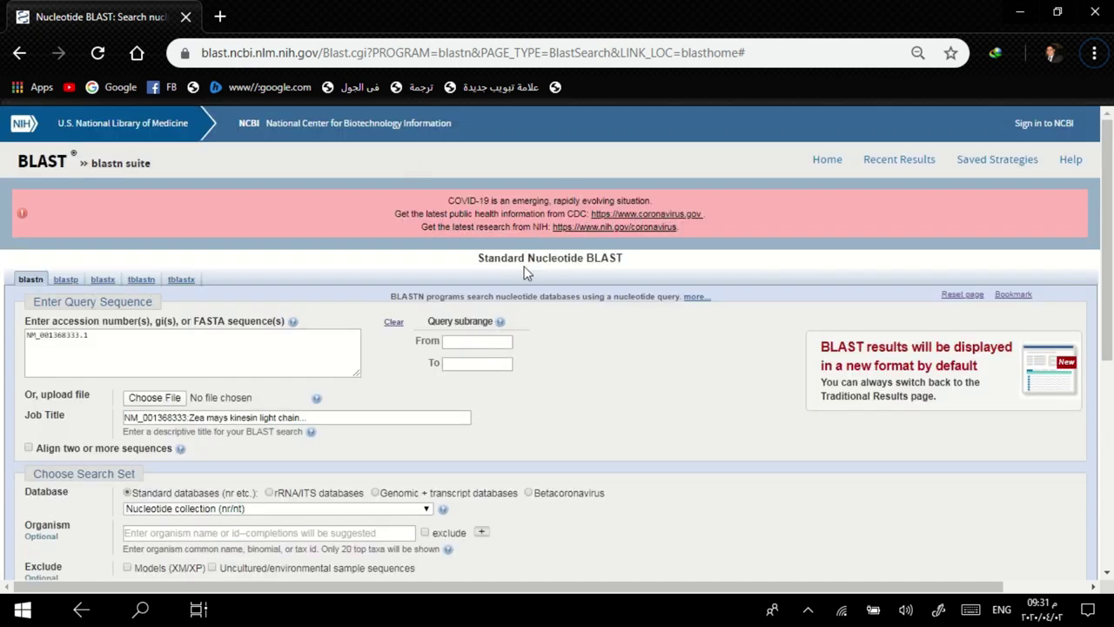
{"action": "scroll", "coordinate": [525, 272], "scroll_direction": "down", "scroll_amount": 2}
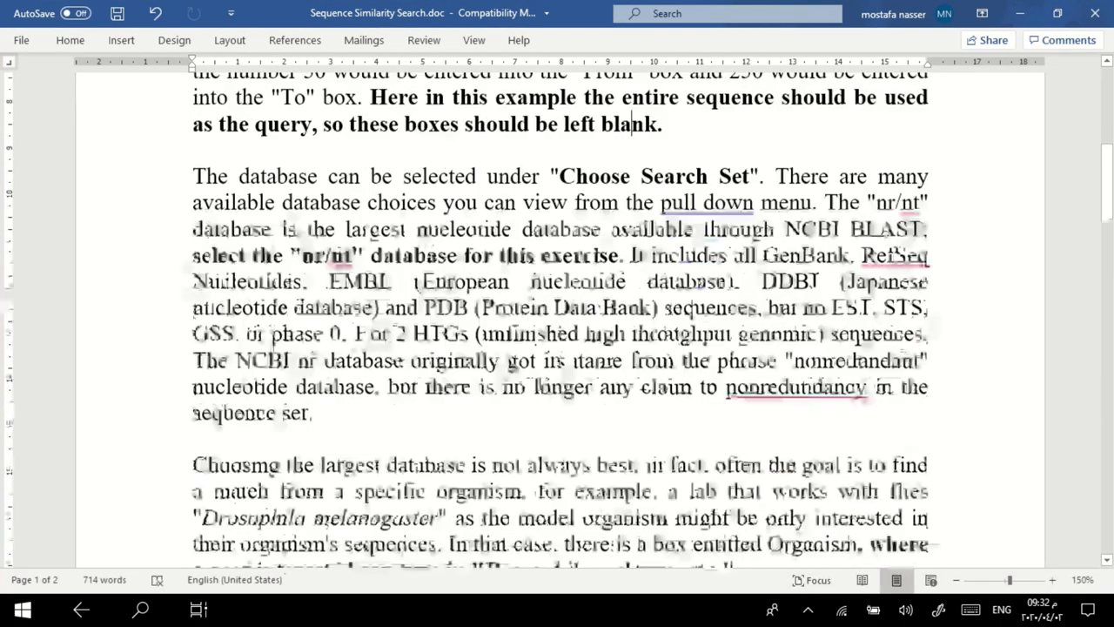
Read the exercise's notes in Word on which sources the nr/nt database includes, such as EMBL and DDBJ.
{"action": "scroll", "coordinate": [496, 336], "scroll_direction": "down", "scroll_amount": 2}
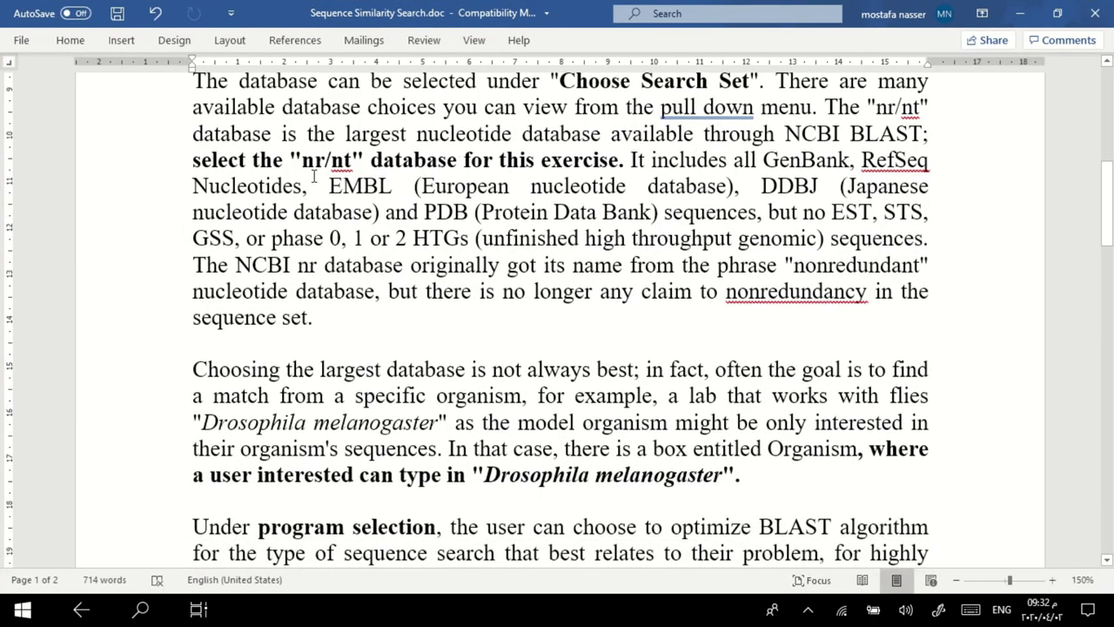
{"action": "left_click", "coordinate": [747, 179]}
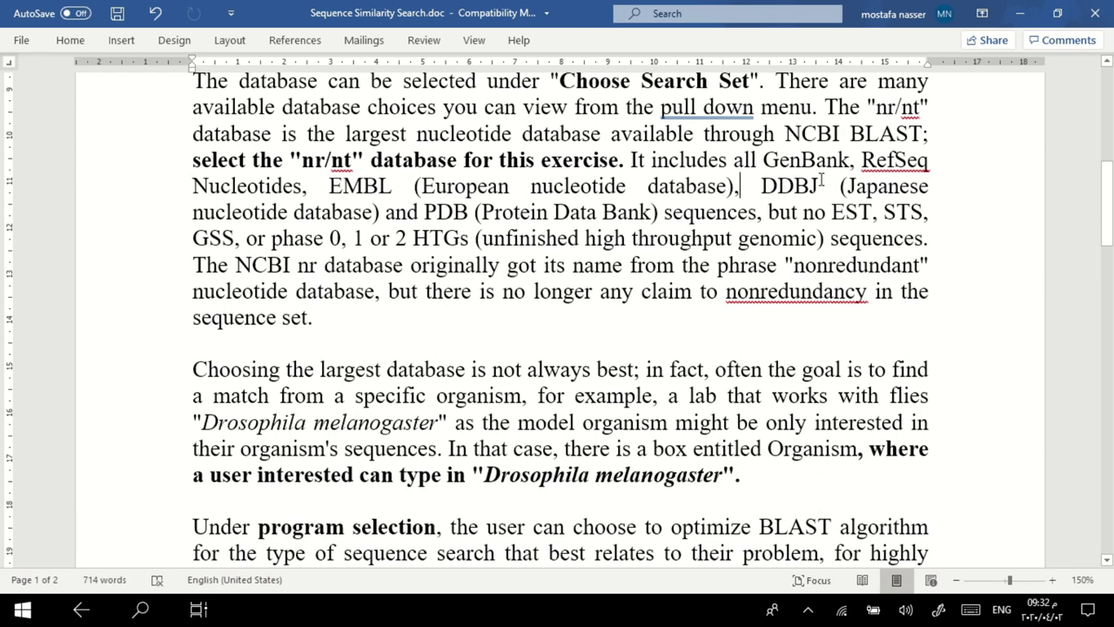
{"action": "double_click", "coordinate": [361, 189]}
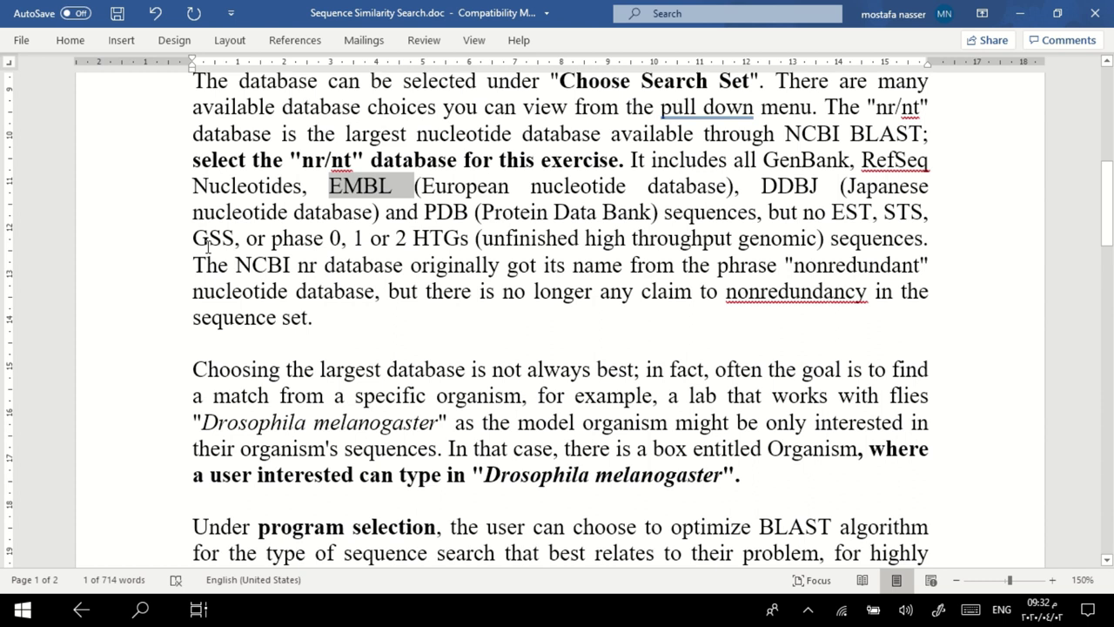
{"action": "scroll", "coordinate": [513, 257], "scroll_direction": "down", "scroll_amount": 1}
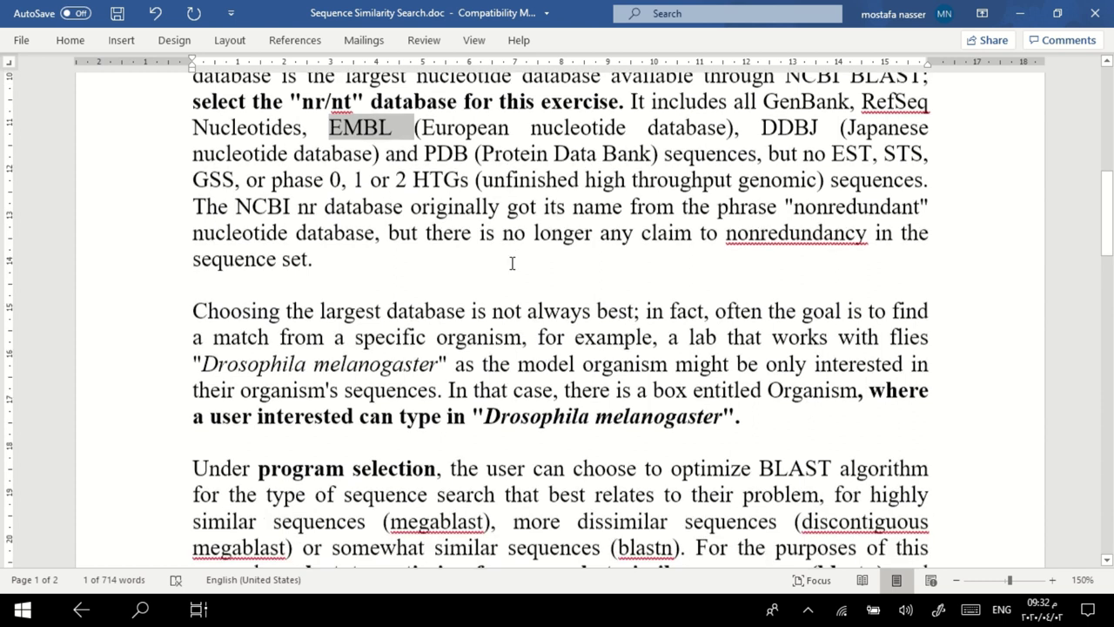
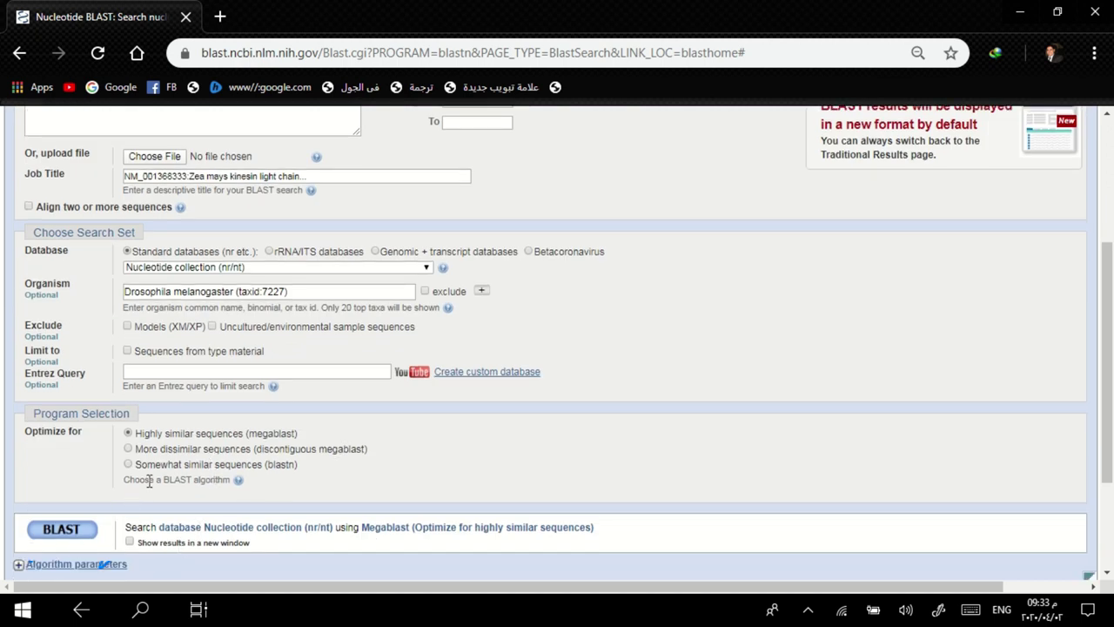
Clear Drosophila melanogaster (taxid:7227) from the Organism field of the BLAST search set in Chrome.
{"action": "left_click_drag", "start_coordinate": [318, 293], "coordinate": [90, 300]}
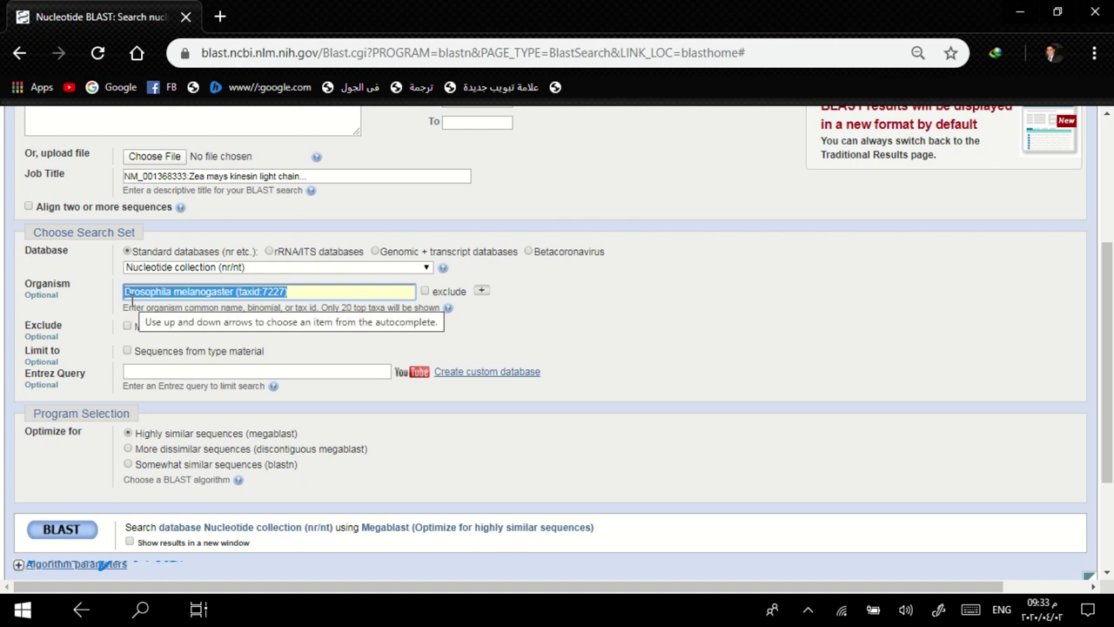
{"action": "key", "text": "BackSpace"}
{"action": "left_click", "coordinate": [640, 300]}
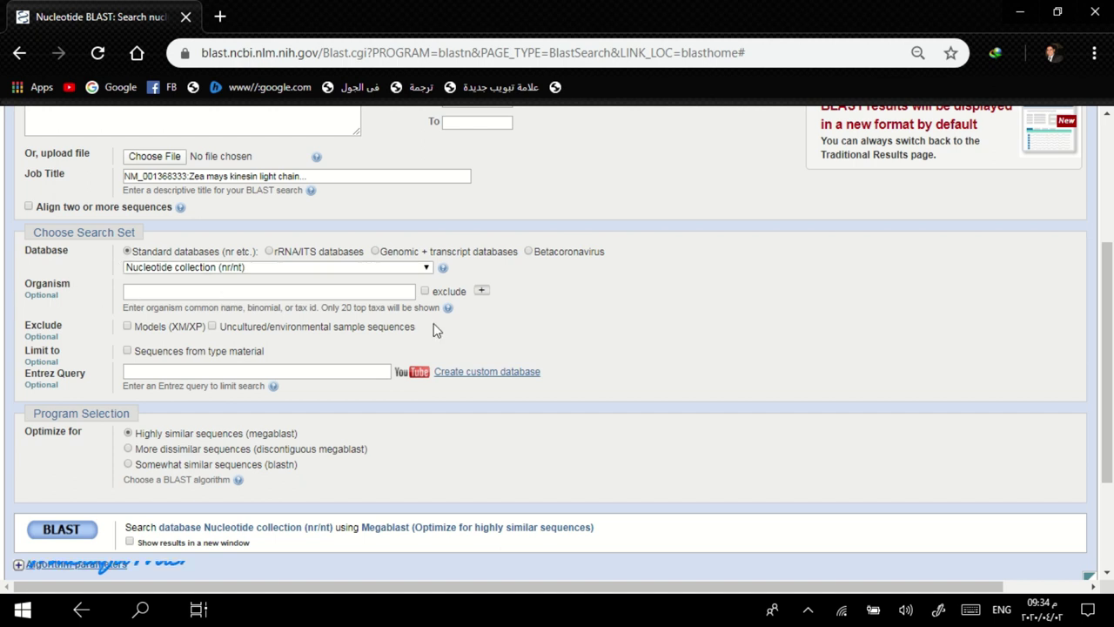
Review the BLAST form's query, search set and optimization options, and read the exercise's program selection paragraph in Word.
{"action": "scroll", "coordinate": [433, 325], "scroll_direction": "up", "scroll_amount": 1}
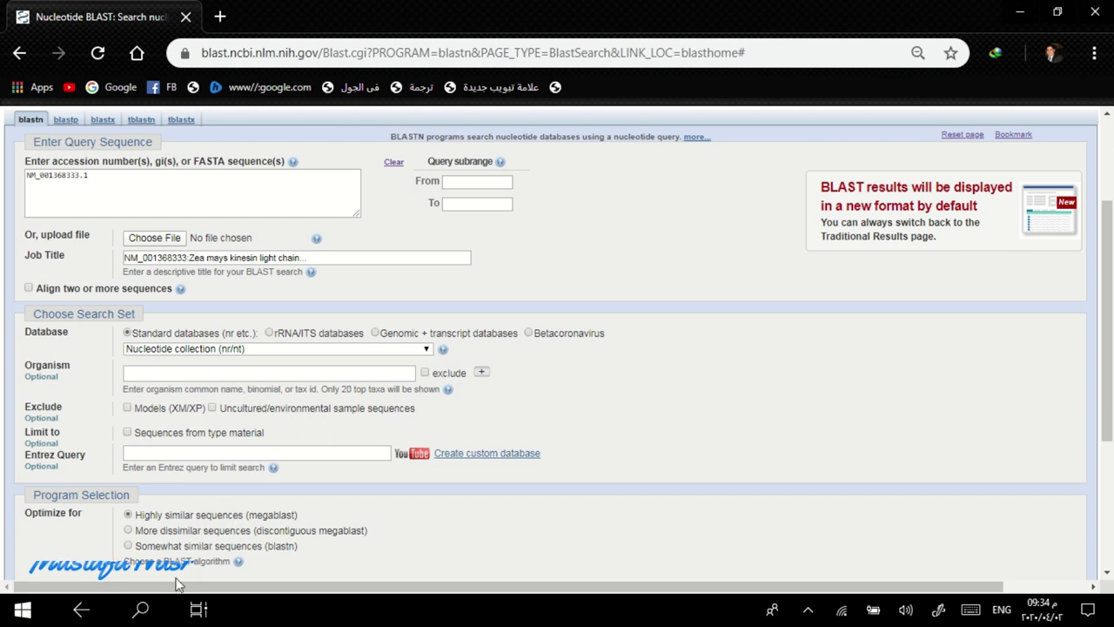
{"action": "scroll", "coordinate": [113, 448], "scroll_direction": "down", "scroll_amount": 1}
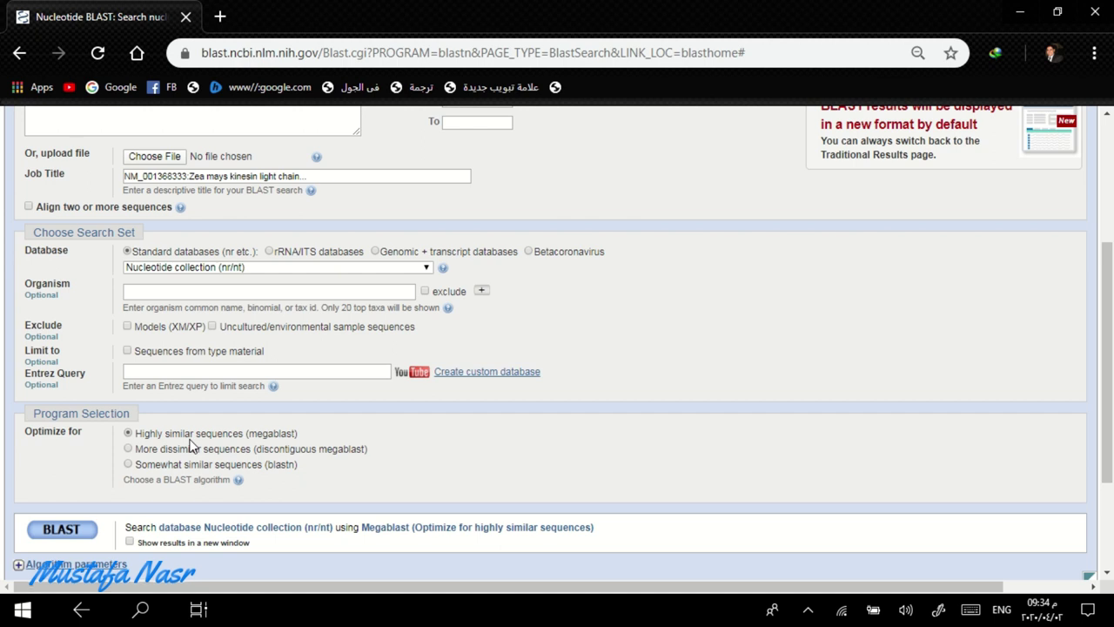
{"action": "scroll", "coordinate": [191, 446], "scroll_direction": "down", "scroll_amount": 2}
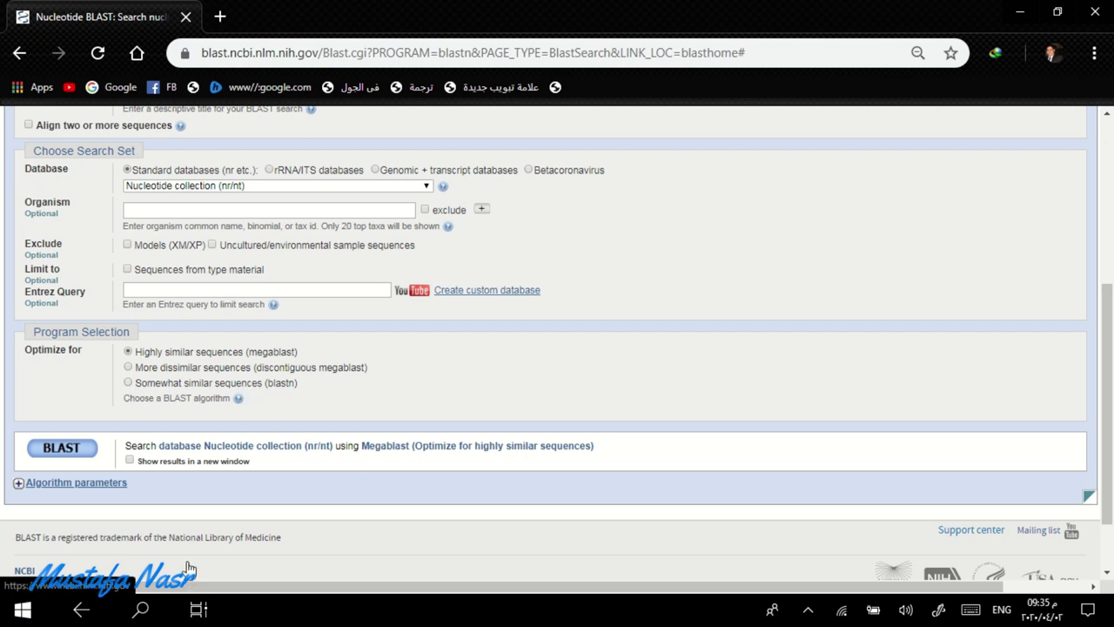
{"action": "key", "text": "alt+Tab"}
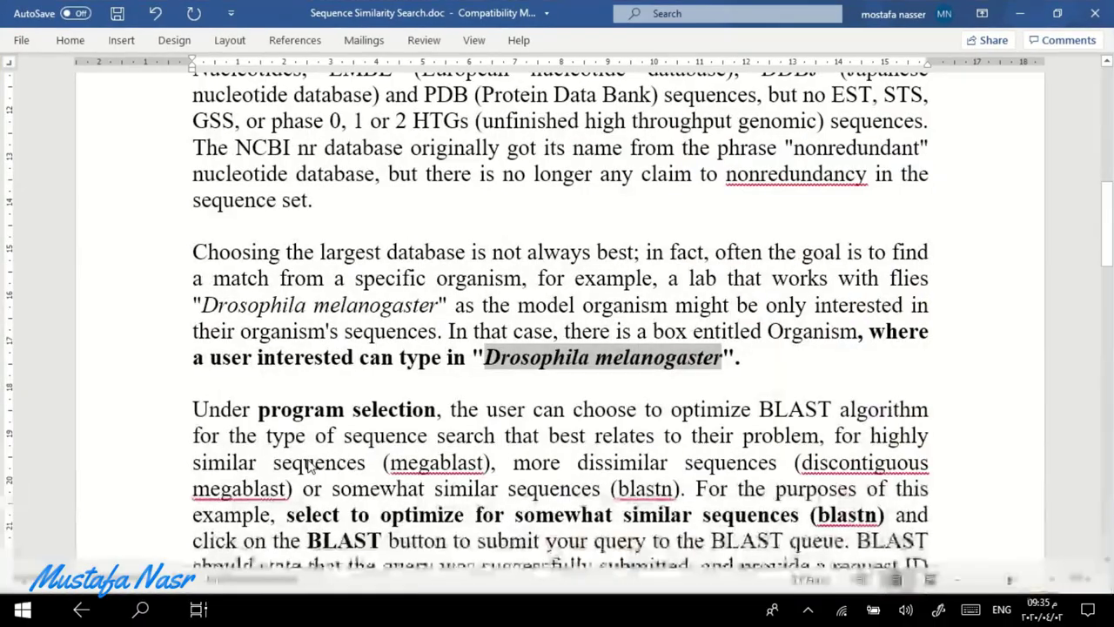
{"action": "scroll", "coordinate": [255, 292], "scroll_direction": "down", "scroll_amount": 2}
{"action": "left_click_drag", "start_coordinate": [255, 292], "coordinate": [435, 292]}
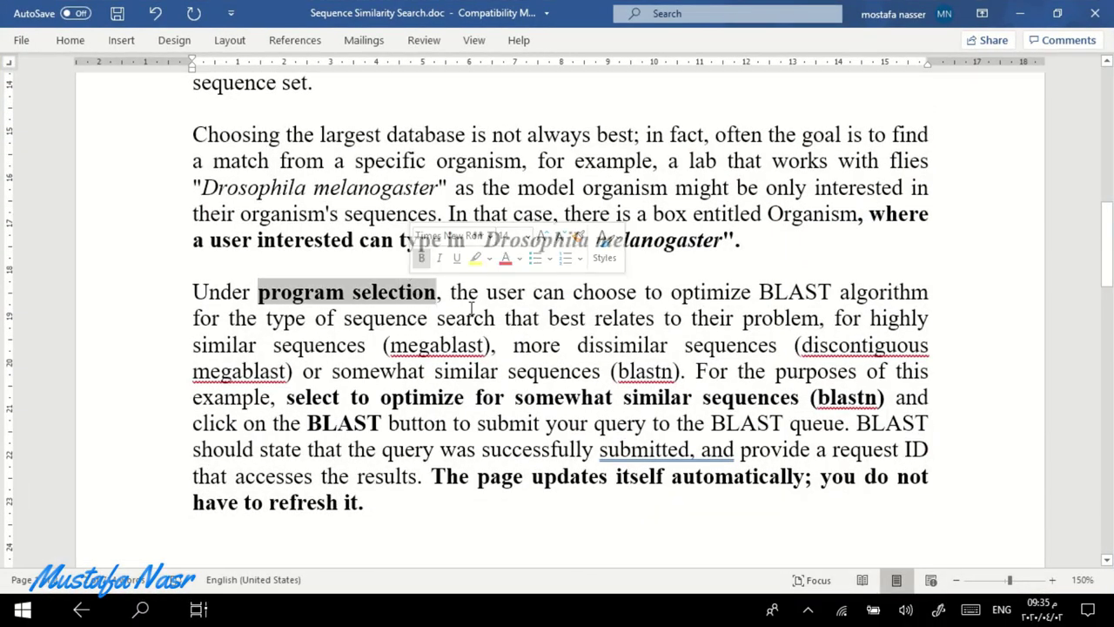
{"action": "scroll", "coordinate": [759, 262], "scroll_direction": "down", "scroll_amount": 1}
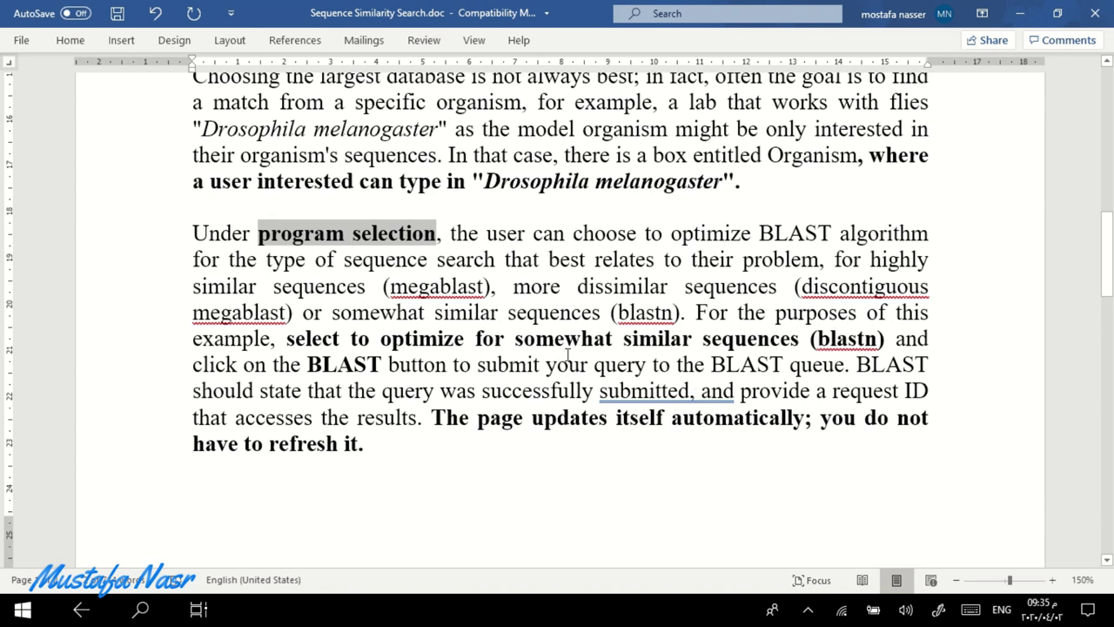
{"action": "scroll", "coordinate": [569, 354], "scroll_direction": "down", "scroll_amount": 1}
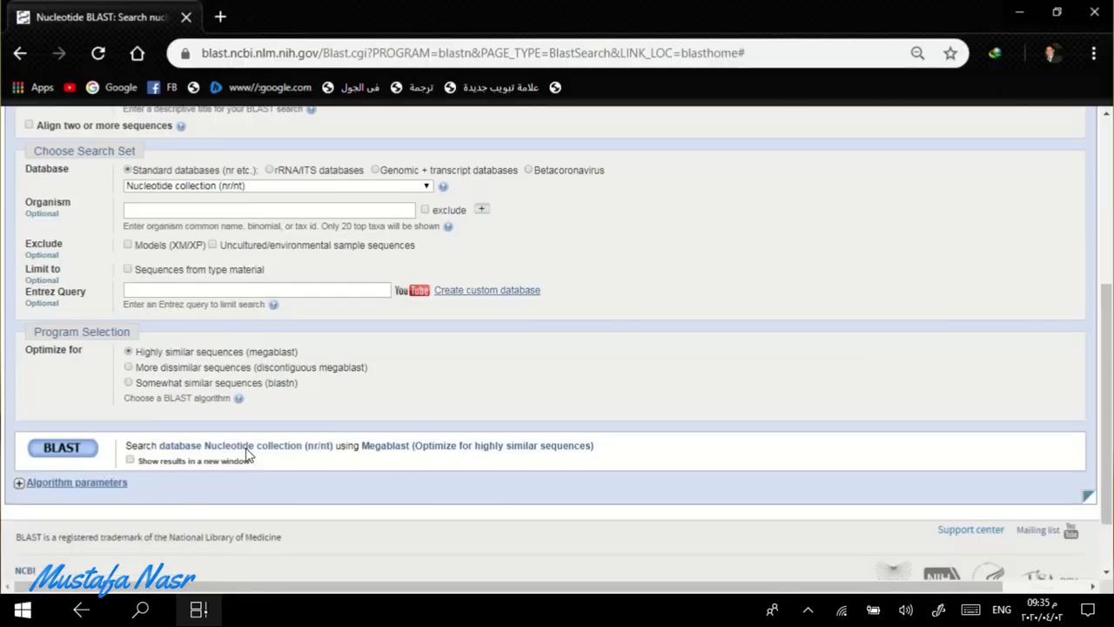
Optimize the BLAST search in Chrome for somewhat similar sequences (blastn) and expand the algorithm parameters.
{"action": "left_click", "coordinate": [129, 383]}
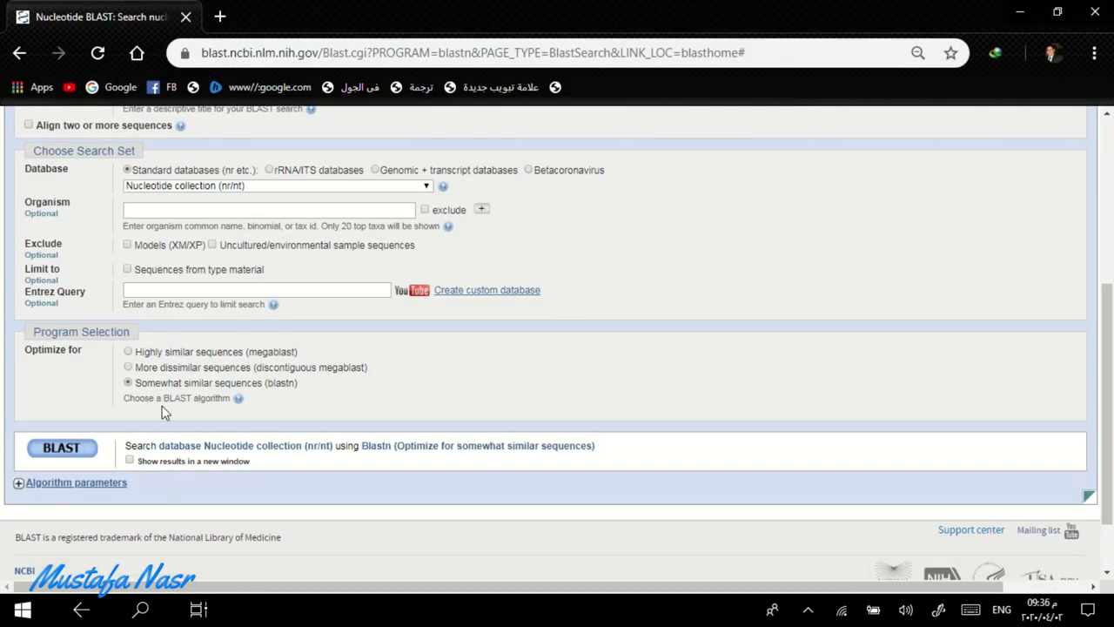
{"action": "left_click", "coordinate": [56, 487]}
{"action": "scroll", "coordinate": [189, 493], "scroll_direction": "down", "scroll_amount": 1}
{"action": "scroll", "coordinate": [189, 494], "scroll_direction": "down", "scroll_amount": 1}
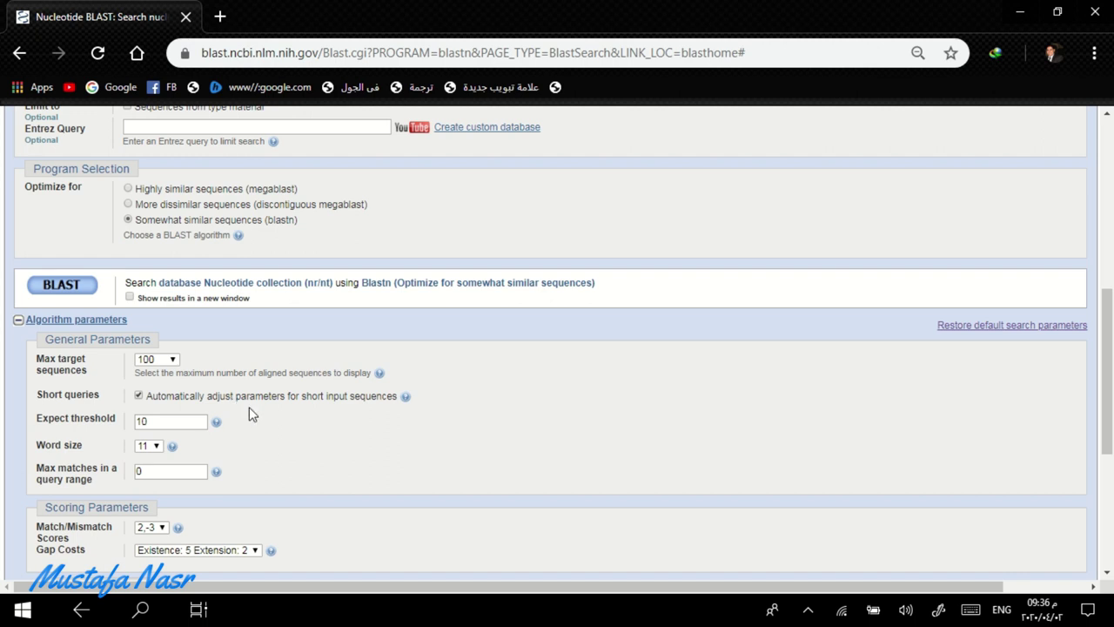
Examine the maximum target sequences choices and the other general parameters, such as expect threshold and word size.
{"action": "left_click", "coordinate": [174, 361]}
{"action": "left_click", "coordinate": [174, 360]}
{"action": "scroll", "coordinate": [224, 372], "scroll_direction": "down", "scroll_amount": 1}
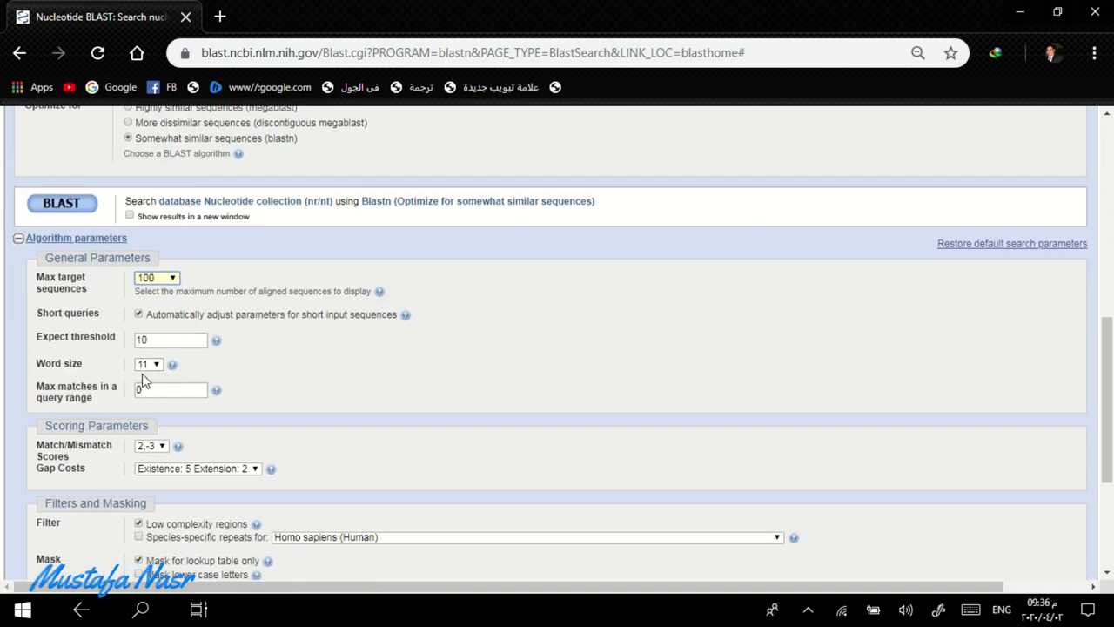
Switch the optimization to megablast to compare its algorithm parameters, and return it to blastn.
{"action": "scroll", "coordinate": [144, 338], "scroll_direction": "up", "scroll_amount": 1}
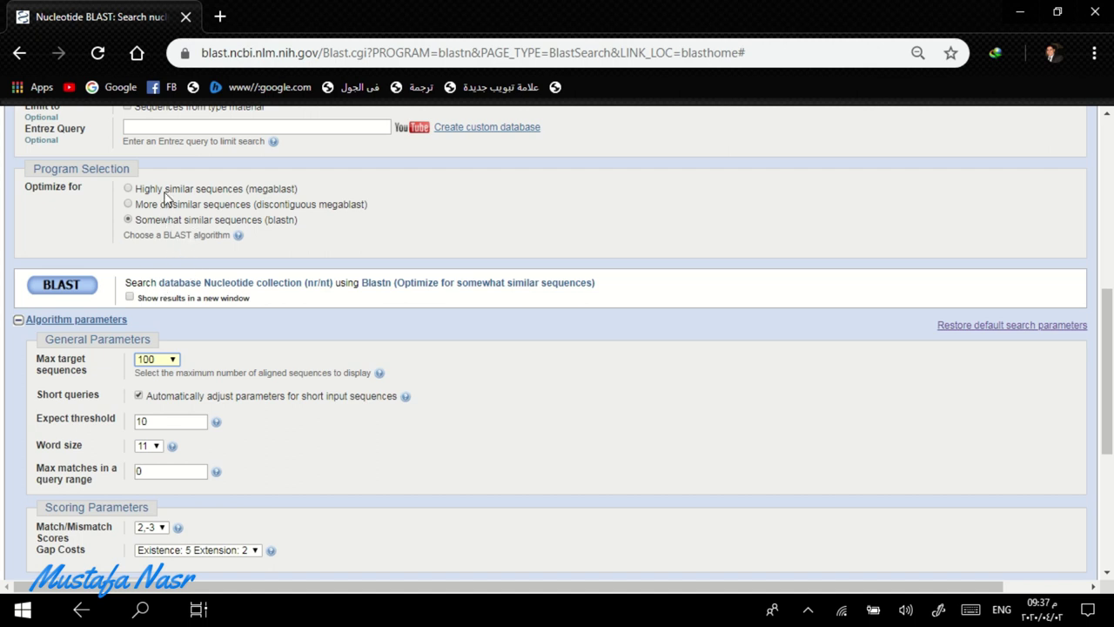
{"action": "left_click", "coordinate": [128, 189]}
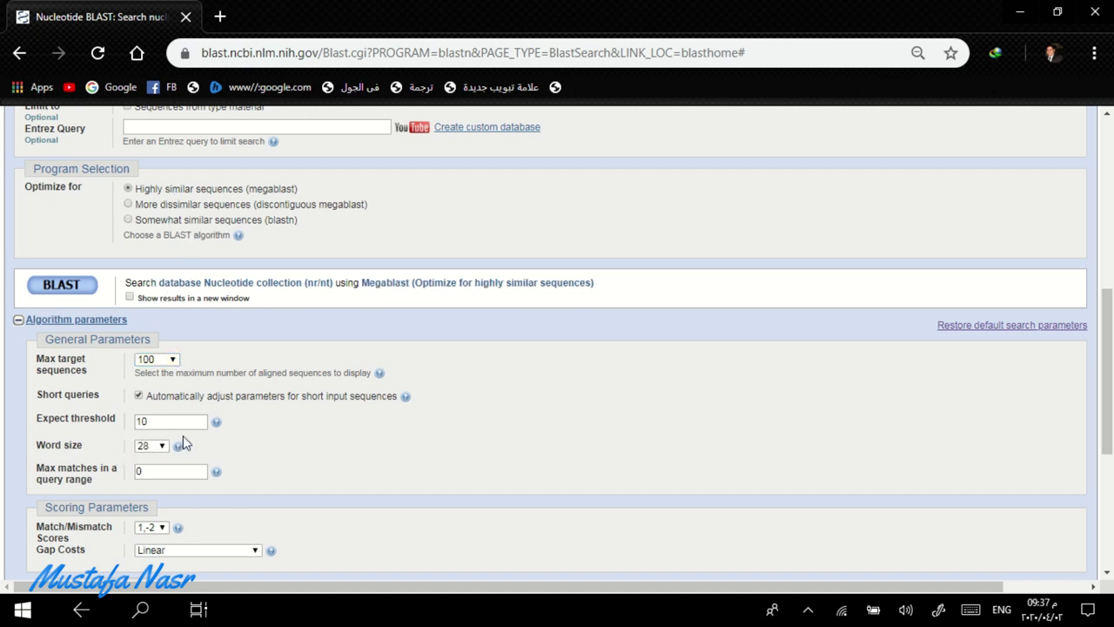
{"action": "left_click", "coordinate": [162, 220]}
Examine blastn's scoring parameters, including match/mismatch scores and gap costs, and its filter and mask settings.
{"action": "scroll", "coordinate": [160, 243], "scroll_direction": "down", "scroll_amount": 1}
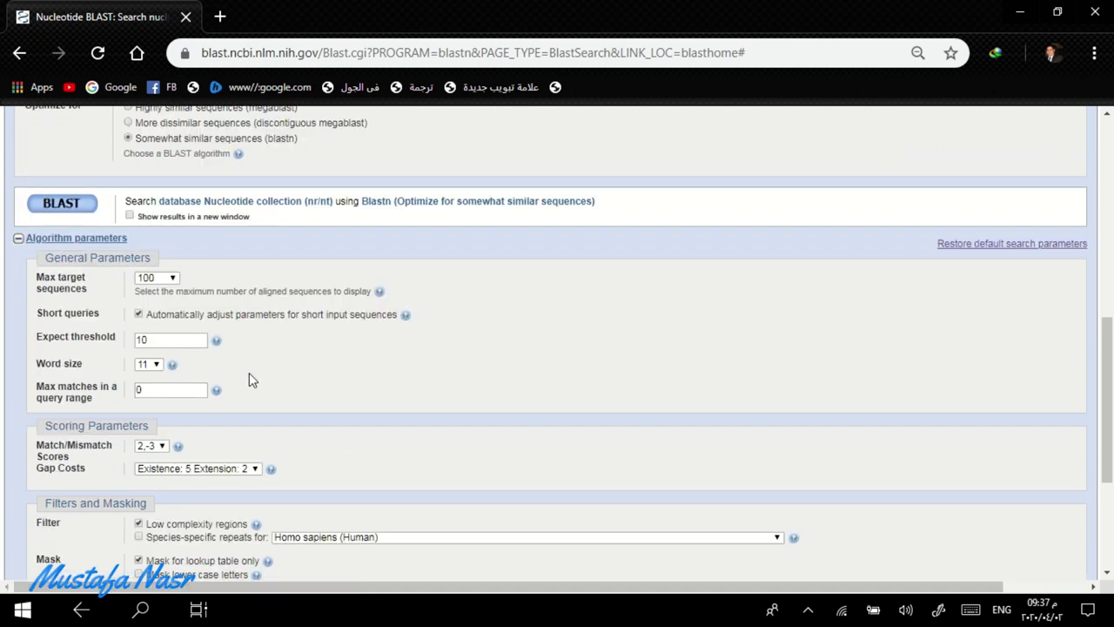
{"action": "scroll", "coordinate": [231, 414], "scroll_direction": "down", "scroll_amount": 1}
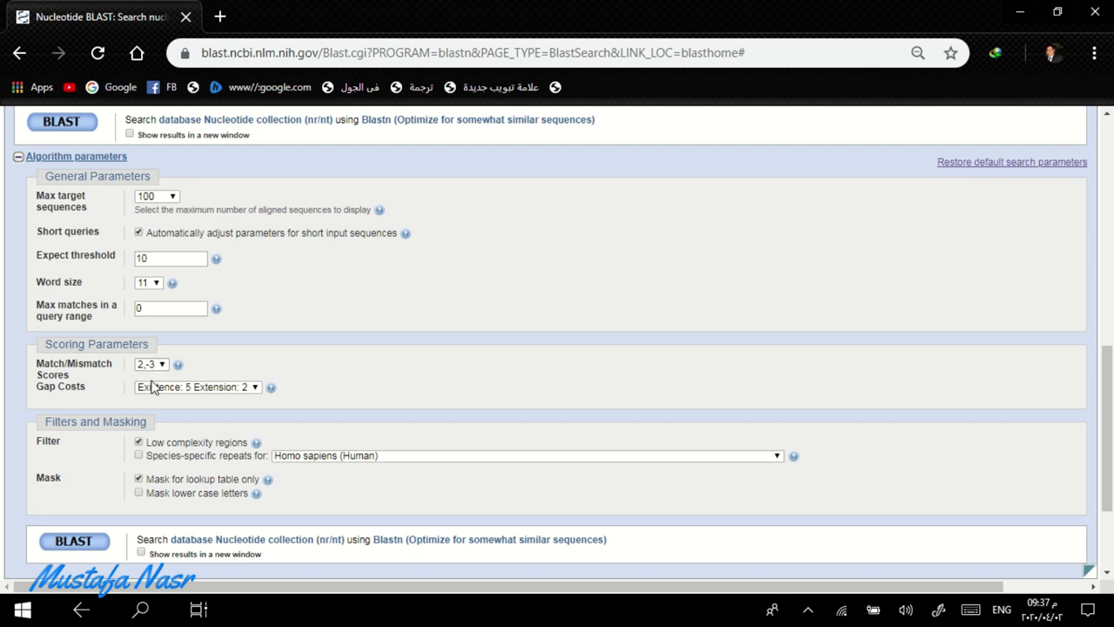
{"action": "scroll", "coordinate": [153, 387], "scroll_direction": "down", "scroll_amount": 1}
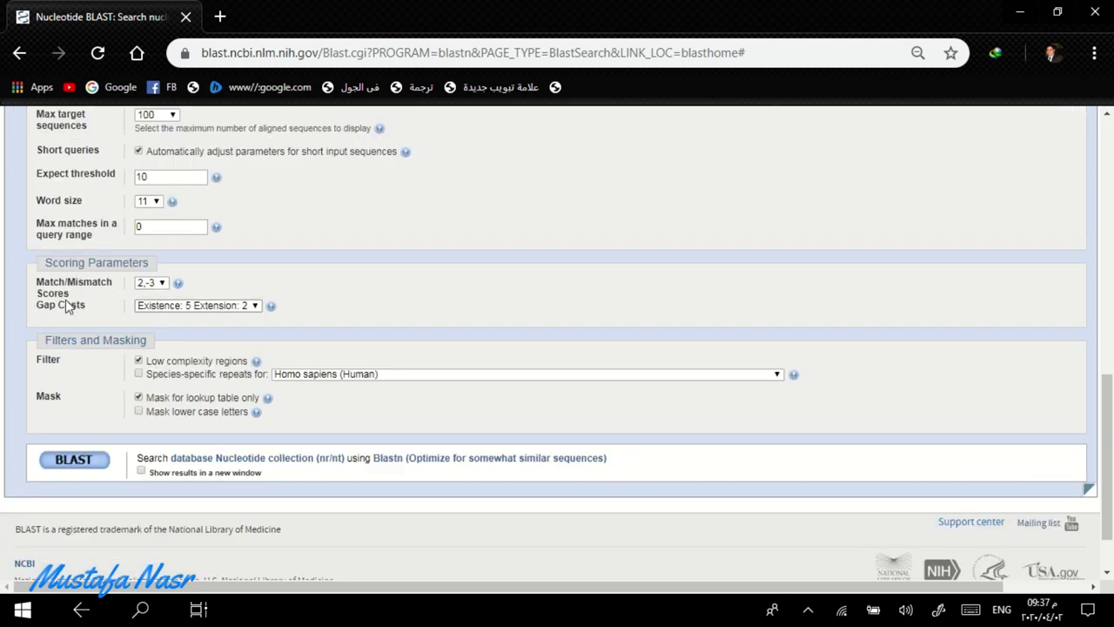
{"action": "scroll", "coordinate": [96, 334], "scroll_direction": "down", "scroll_amount": 1}
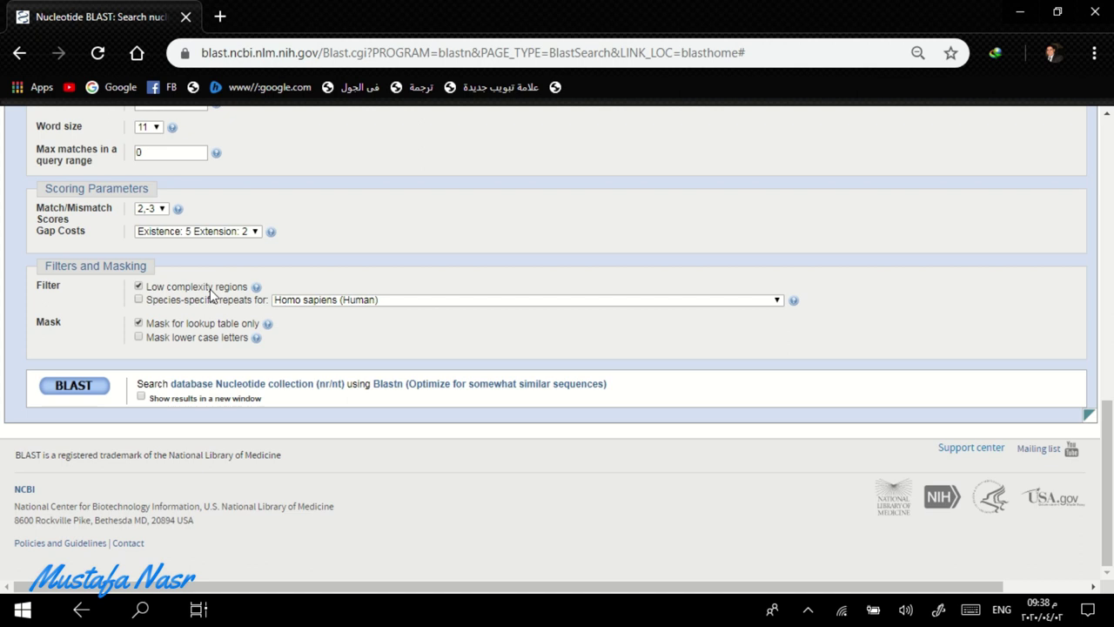
Collapse the algorithm parameters and submit the blastn search with its results shown in a new window.
{"action": "scroll", "coordinate": [257, 357], "scroll_direction": "up", "scroll_amount": 3}
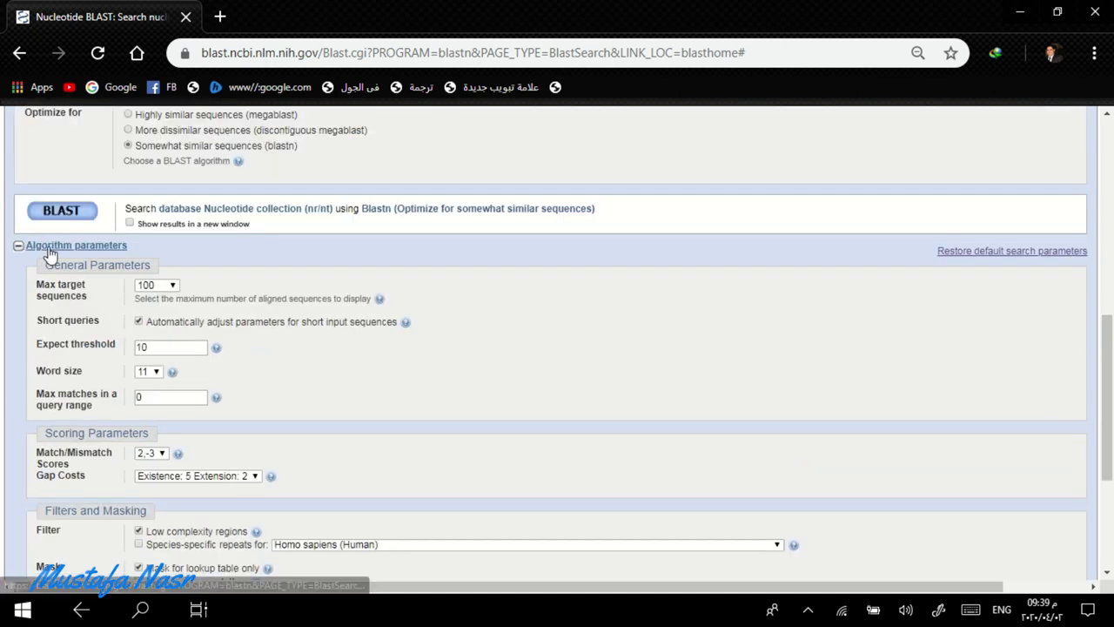
{"action": "left_click", "coordinate": [50, 246]}
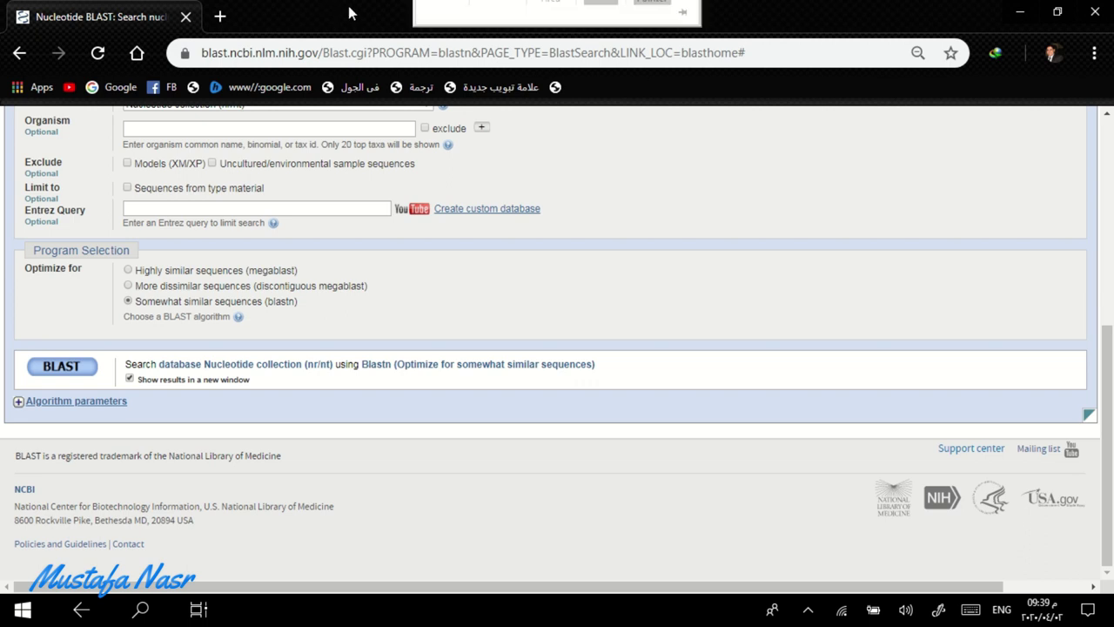
{"action": "left_click", "coordinate": [61, 367]}
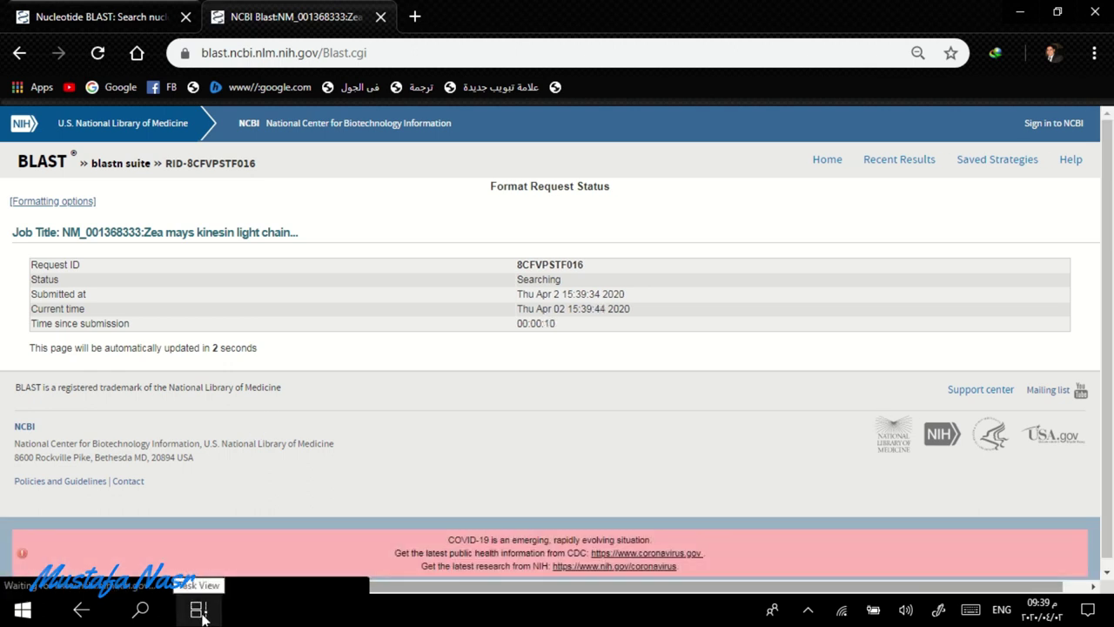
Read the exercise's note in Word on the request ID and the automatic updating of the results page.
{"action": "key", "text": "alt+Tab"}
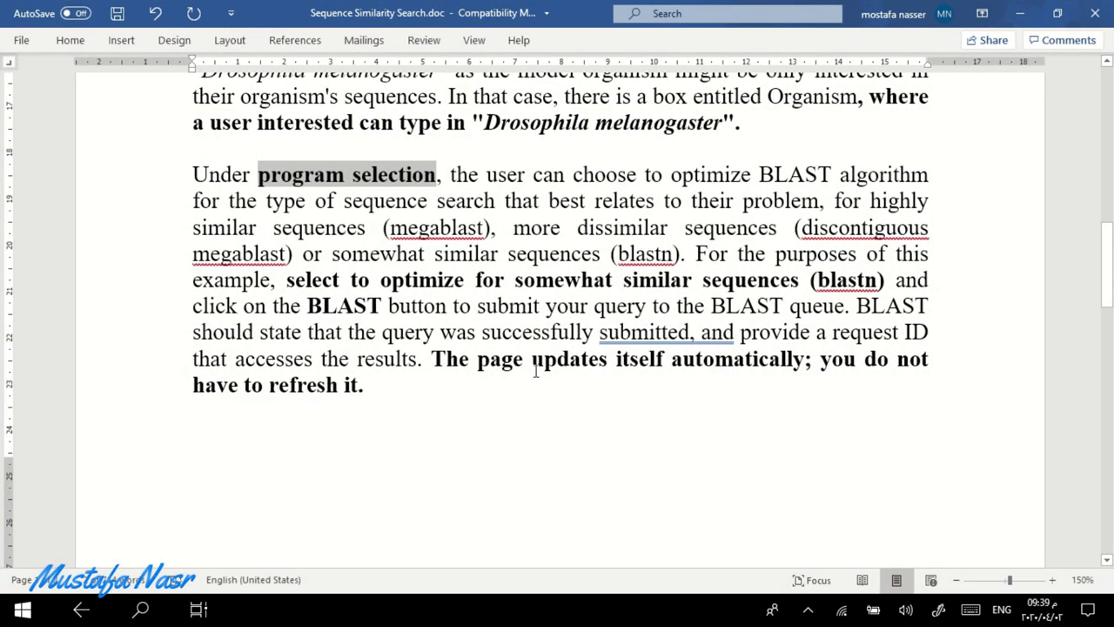
{"action": "left_click", "coordinate": [480, 372], "text": "ctrl"}
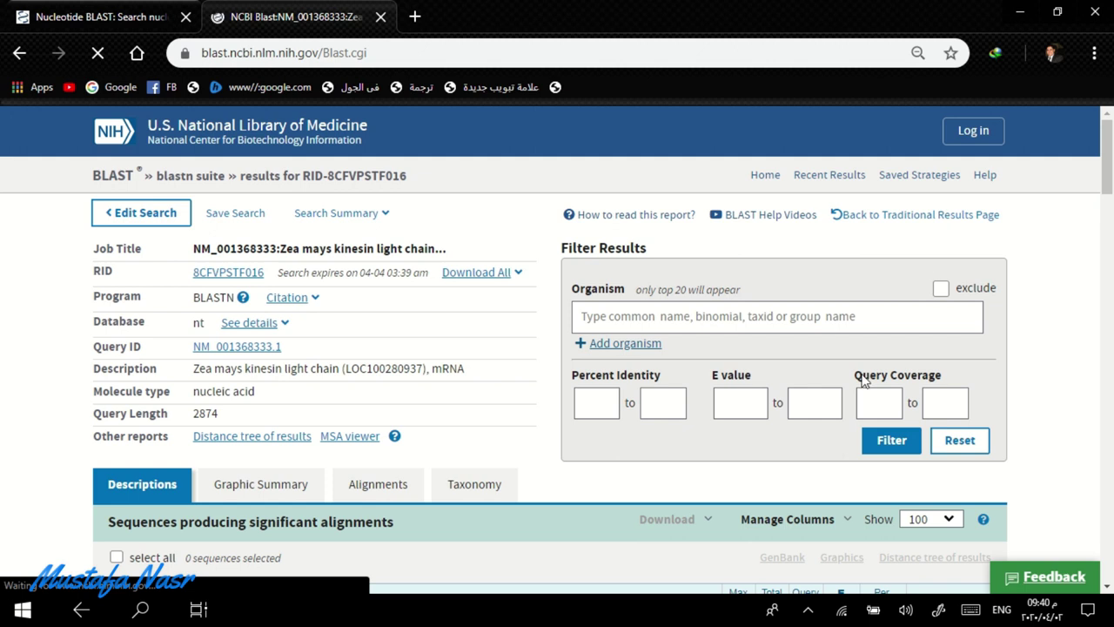
Look back at the submitted search form in Chrome and return to the BLAST results page.
{"action": "left_click", "coordinate": [150, 212]}
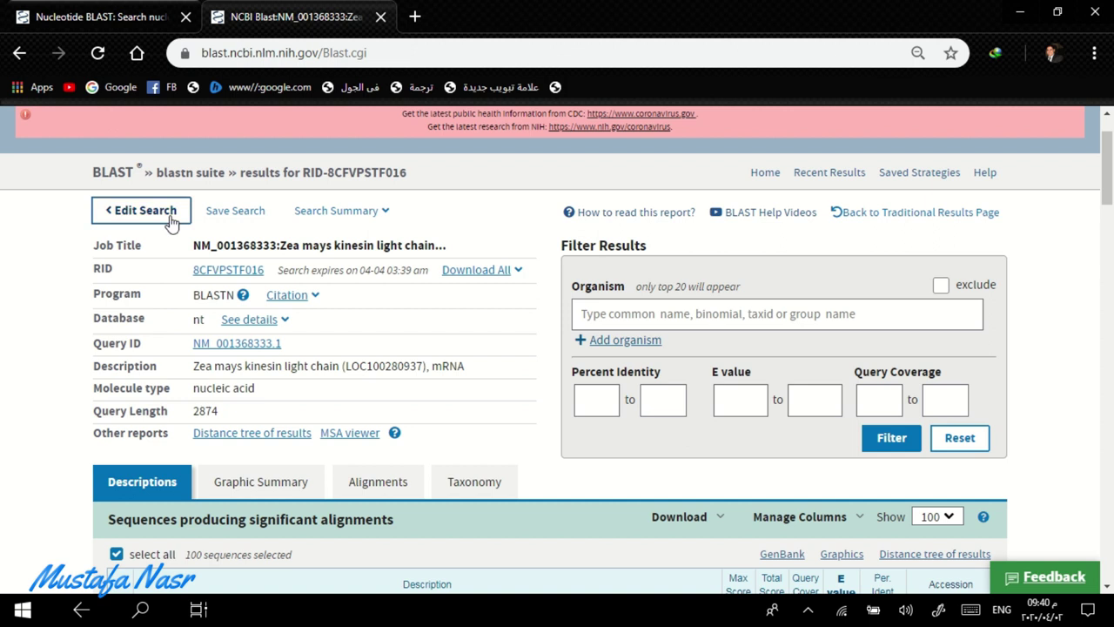
{"action": "left_click", "coordinate": [70, 7]}
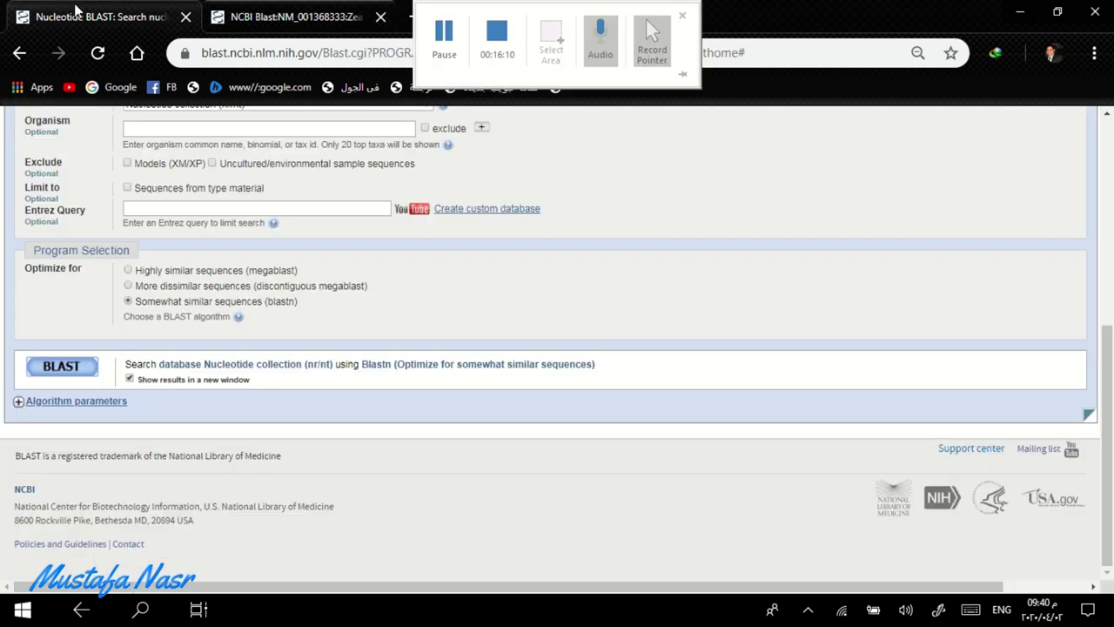
{"action": "left_click", "coordinate": [295, 16]}
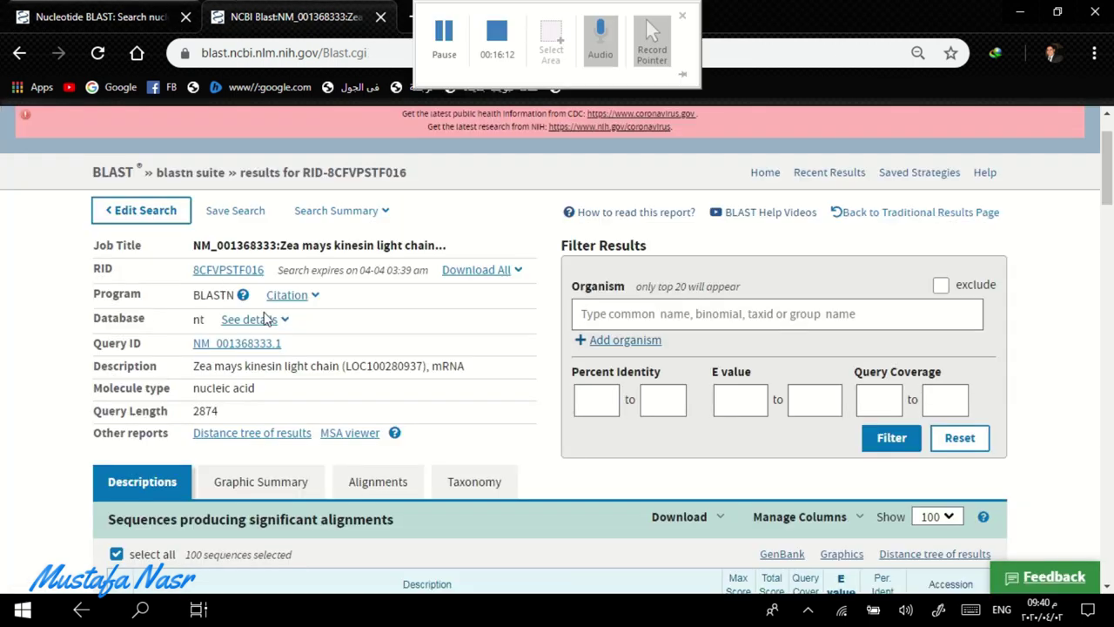
Read the BLASTN program's citation reference in the results summary and close it.
{"action": "scroll", "coordinate": [283, 322], "scroll_direction": "down", "scroll_amount": 1}
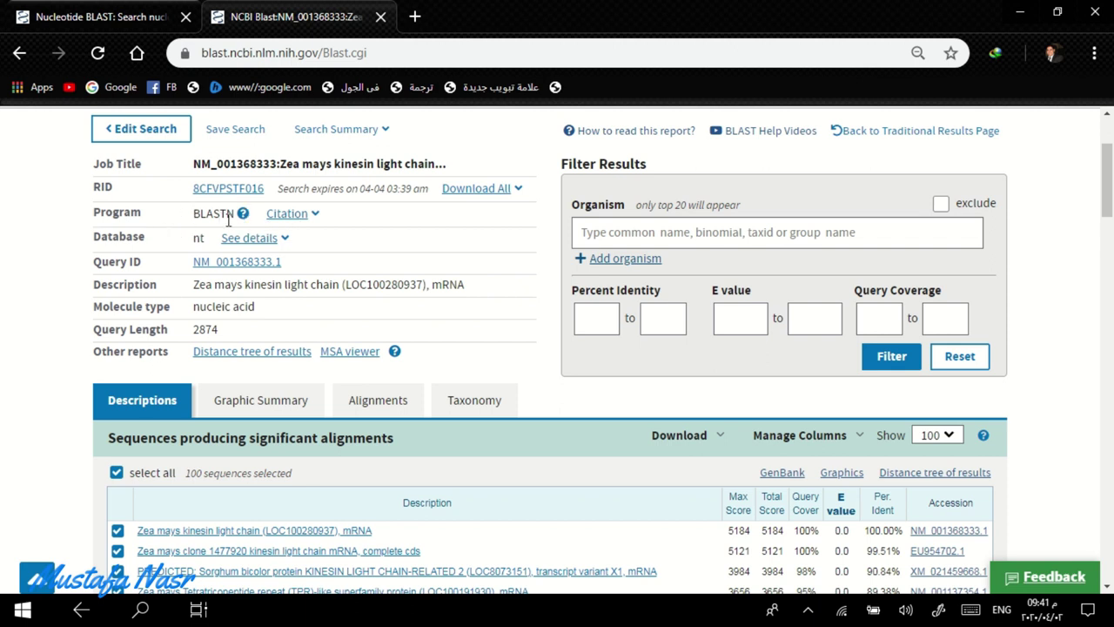
{"action": "left_click", "coordinate": [309, 217]}
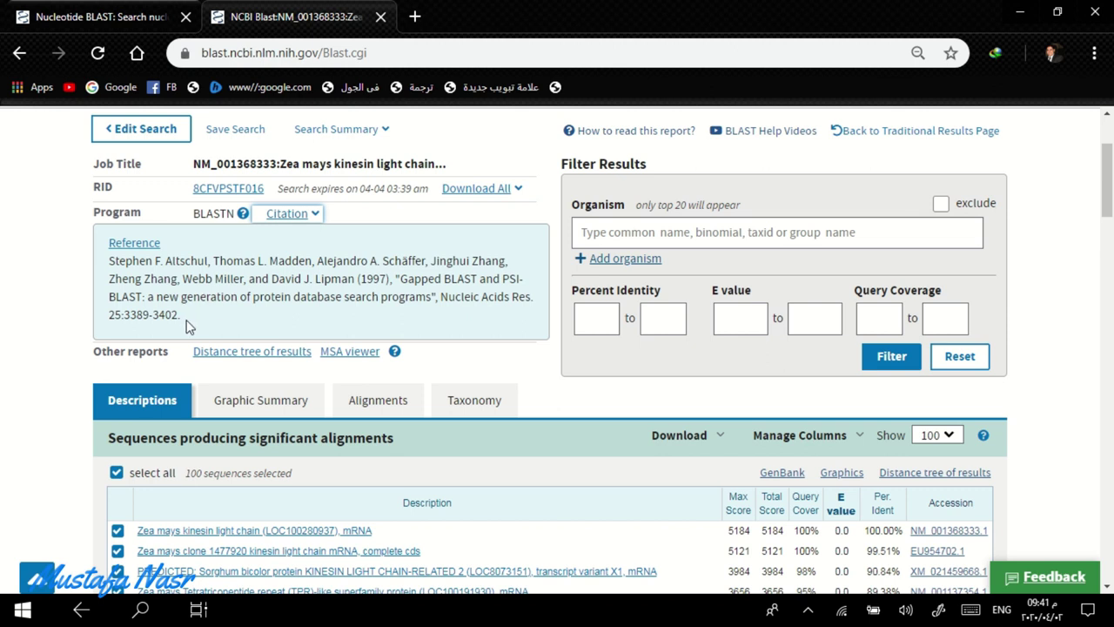
{"action": "left_click_drag", "start_coordinate": [189, 322], "coordinate": [105, 262]}
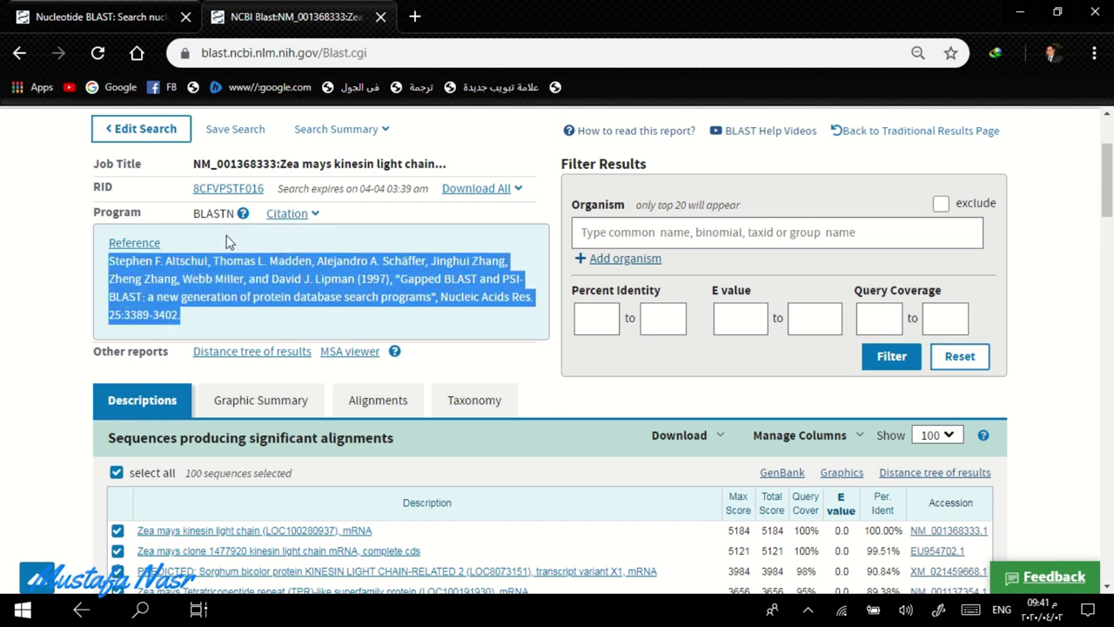
{"action": "left_click", "coordinate": [300, 215]}
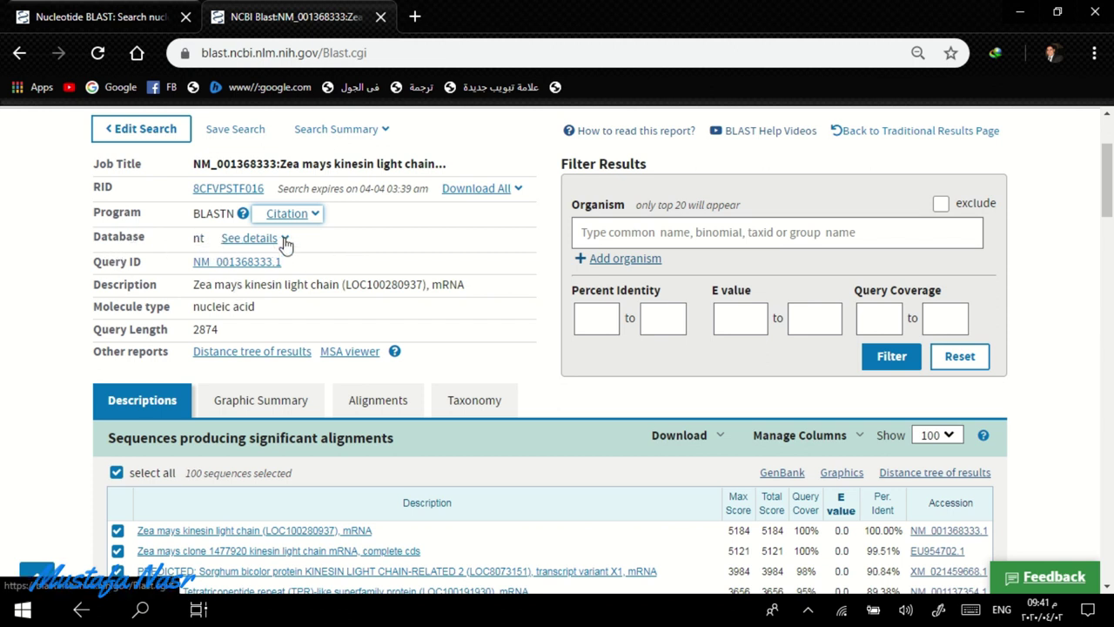
Examine the results page's query details, the organism, identity, E value and coverage filters, and the list of significant alignments.
{"action": "scroll", "coordinate": [345, 244], "scroll_direction": "down", "scroll_amount": 1}
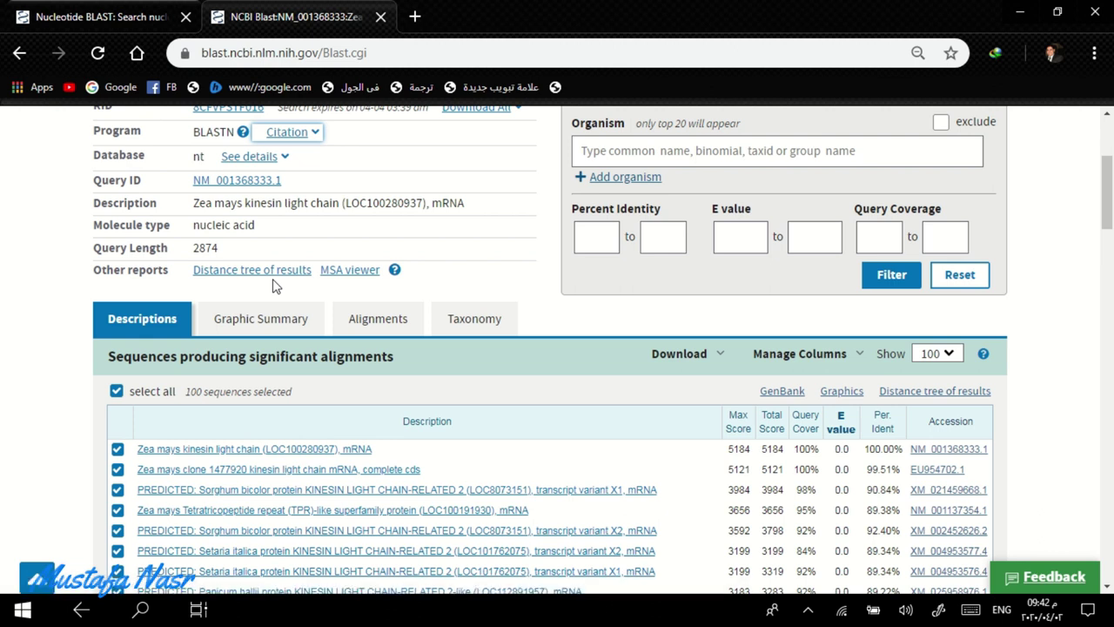
{"action": "scroll", "coordinate": [845, 375], "scroll_direction": "up", "scroll_amount": 3}
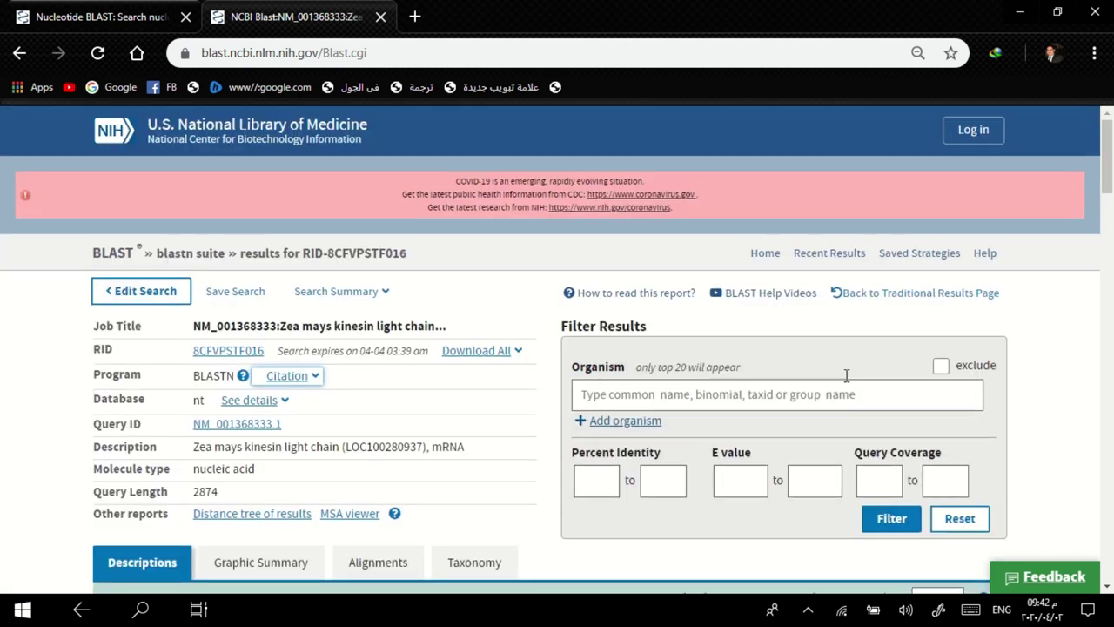
{"action": "scroll", "coordinate": [813, 308], "scroll_direction": "down", "scroll_amount": 1}
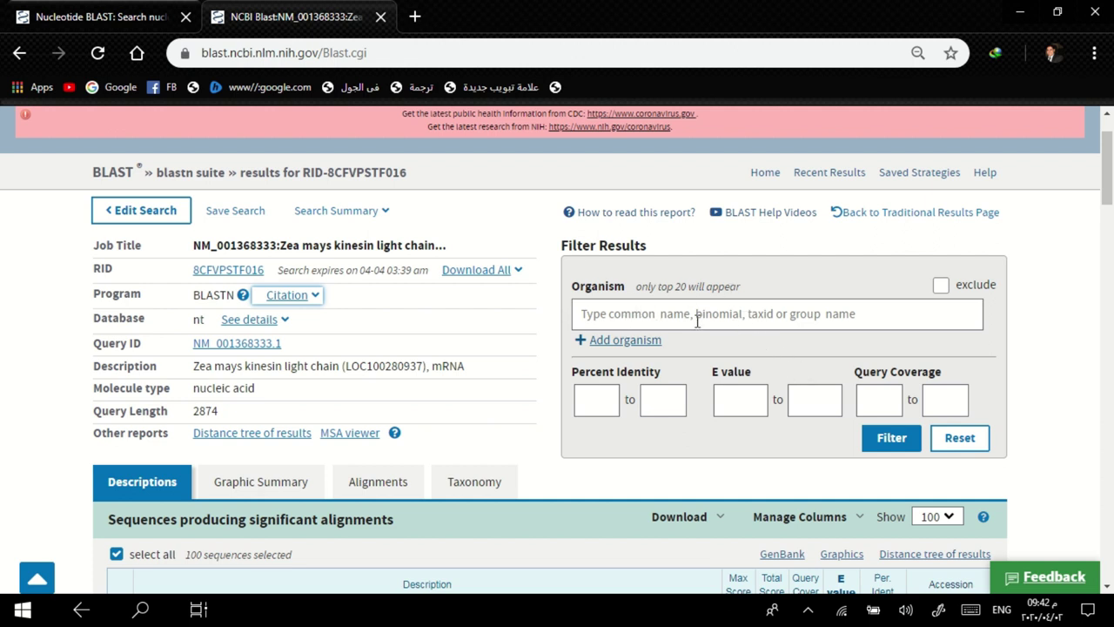
{"action": "scroll", "coordinate": [727, 311], "scroll_direction": "down", "scroll_amount": 1}
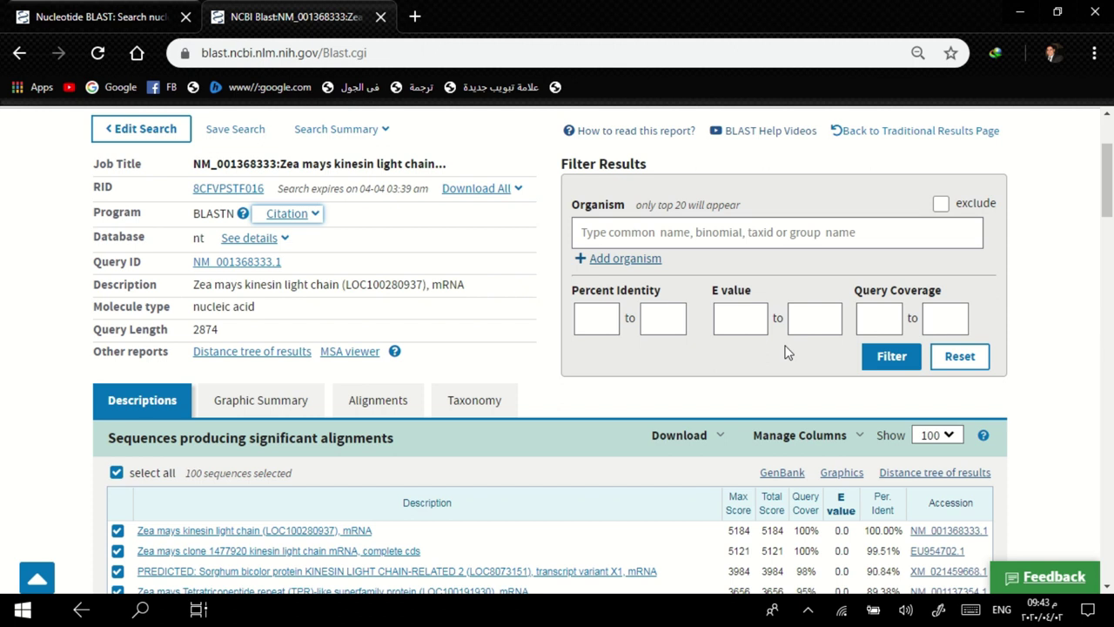
{"action": "scroll", "coordinate": [391, 292], "scroll_direction": "up", "scroll_amount": 2}
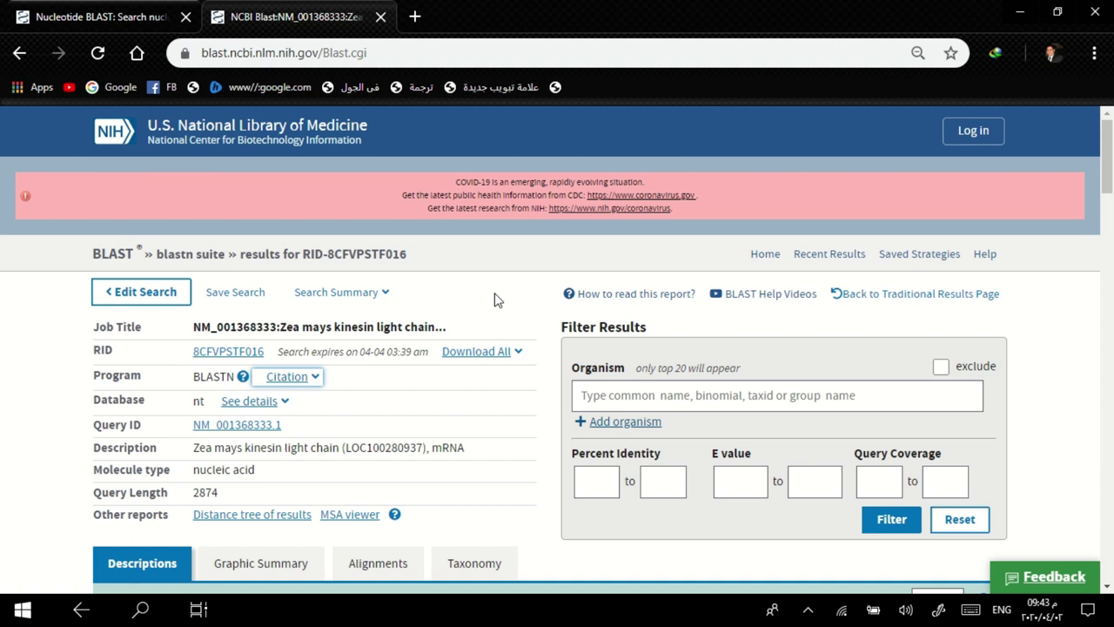
{"action": "scroll", "coordinate": [498, 298], "scroll_direction": "down", "scroll_amount": 2}
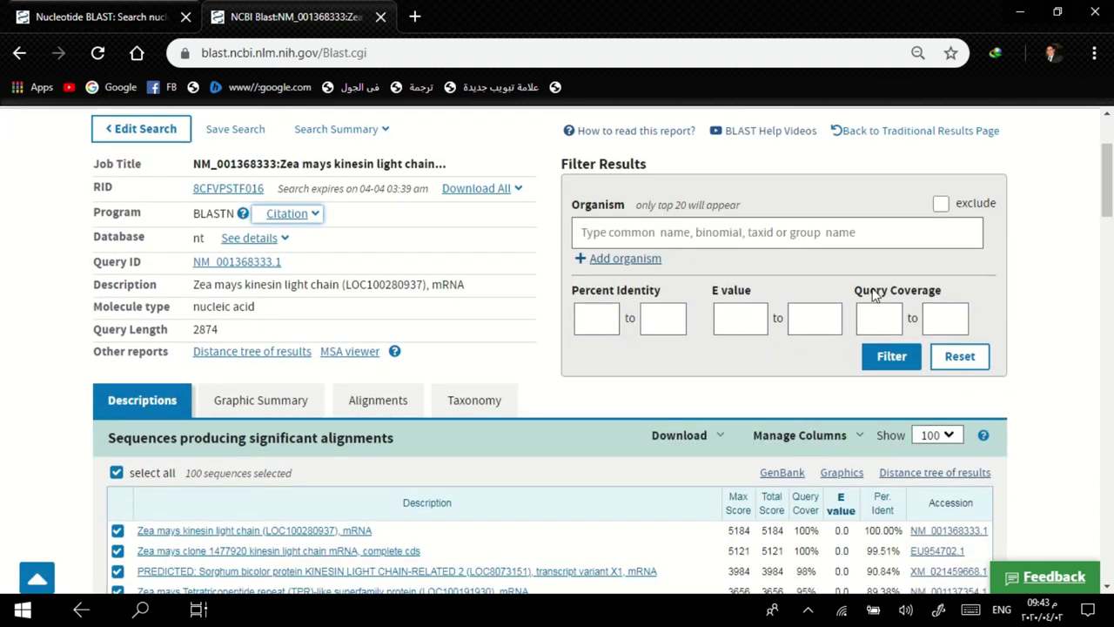
{"action": "scroll", "coordinate": [442, 403], "scroll_direction": "down", "scroll_amount": 1}
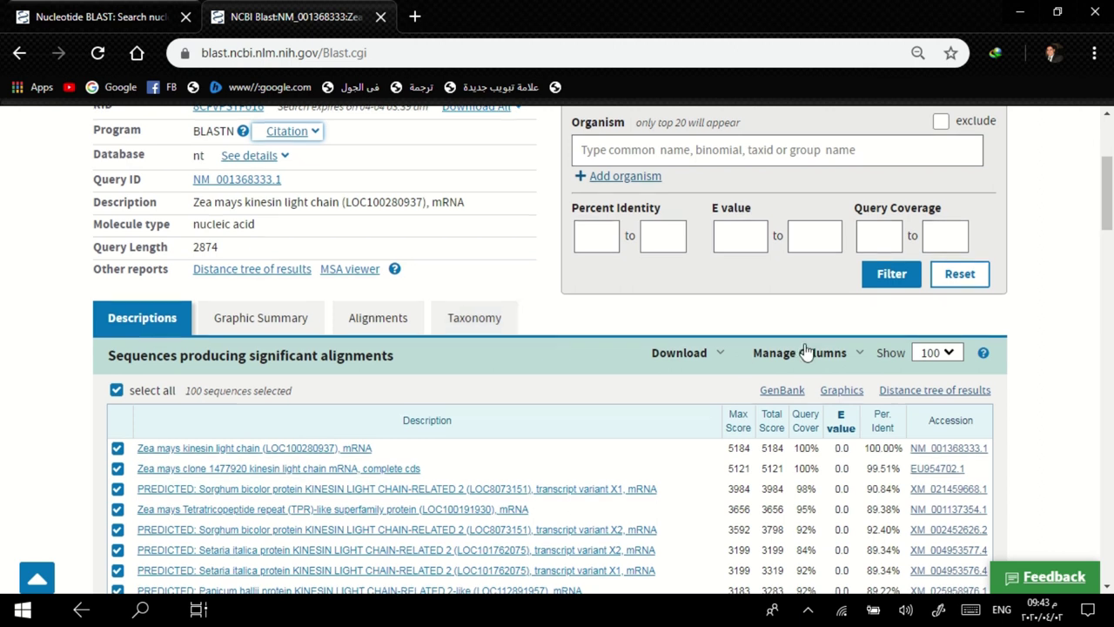
Look through the full list of sequences producing significant alignments, from the top hit to the last one.
{"action": "scroll", "coordinate": [879, 304], "scroll_direction": "down", "scroll_amount": 1}
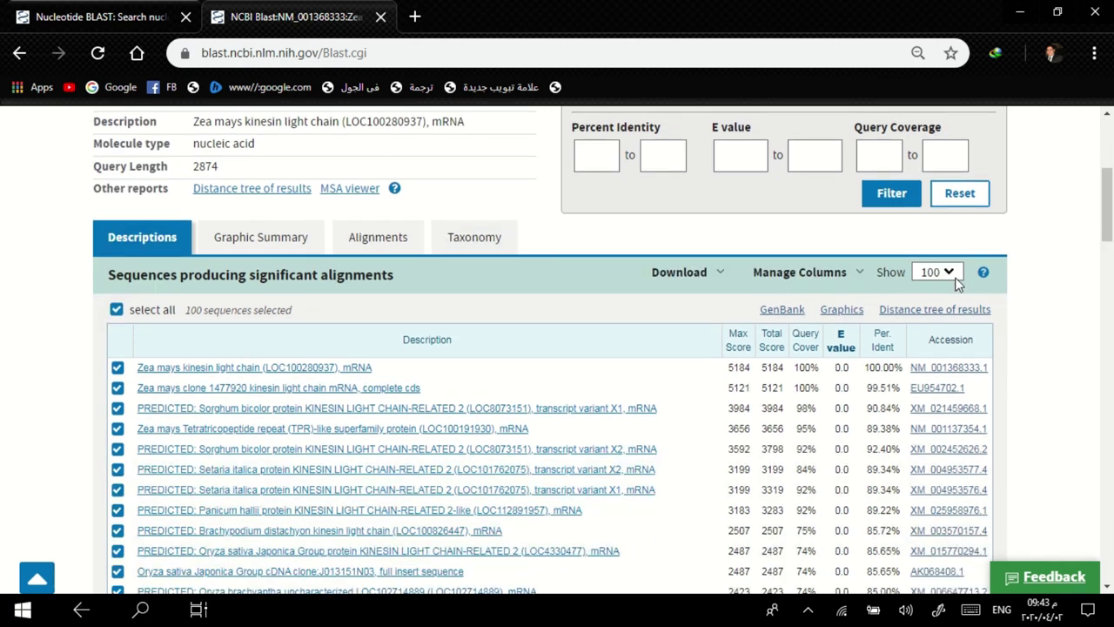
{"action": "scroll", "coordinate": [481, 396], "scroll_direction": "down", "scroll_amount": 1}
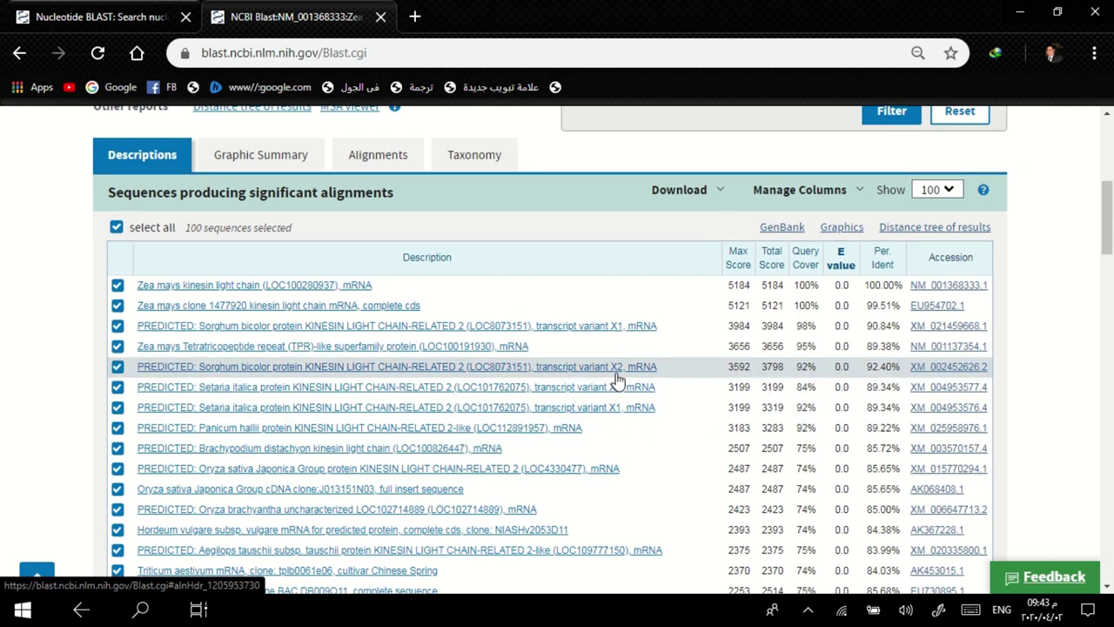
{"action": "scroll", "coordinate": [614, 378], "scroll_direction": "down", "scroll_amount": 10}
{"action": "scroll", "coordinate": [393, 483], "scroll_direction": "down", "scroll_amount": 10}
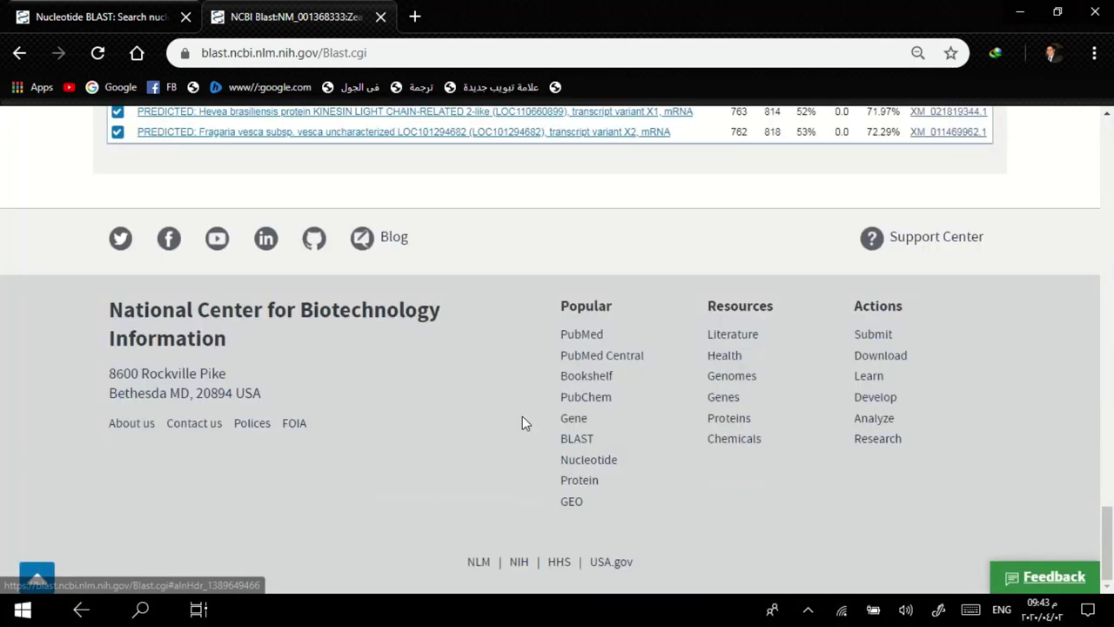
{"action": "scroll", "coordinate": [522, 423], "scroll_direction": "up", "scroll_amount": 5}
{"action": "scroll", "coordinate": [525, 417], "scroll_direction": "down", "scroll_amount": 3}
{"action": "scroll", "coordinate": [525, 418], "scroll_direction": "up", "scroll_amount": 20}
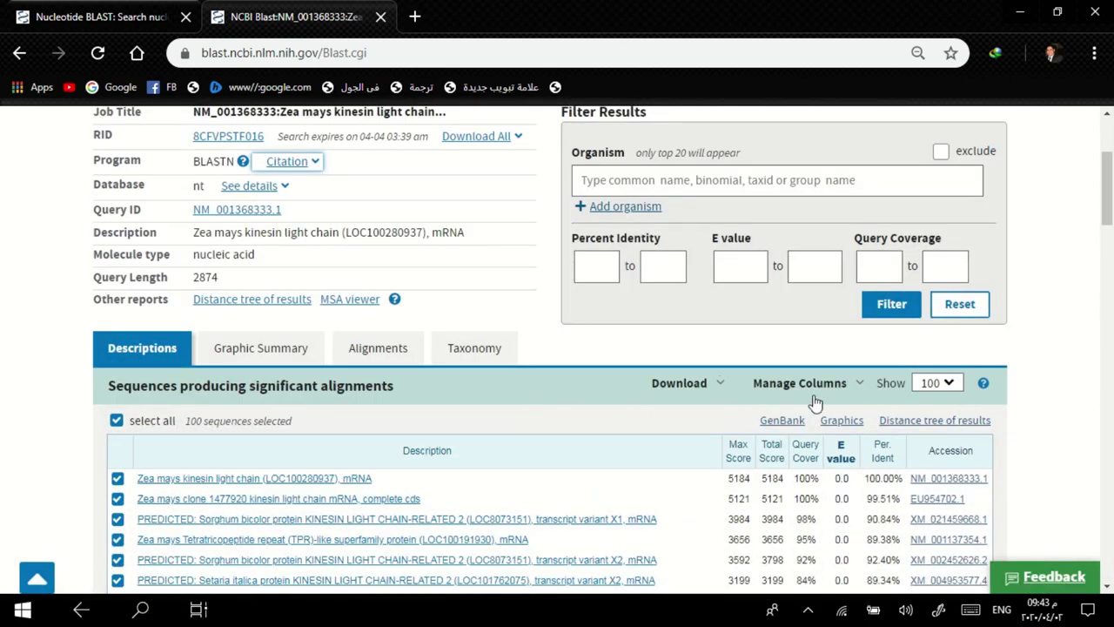
{"action": "scroll", "coordinate": [618, 458], "scroll_direction": "down", "scroll_amount": 1}
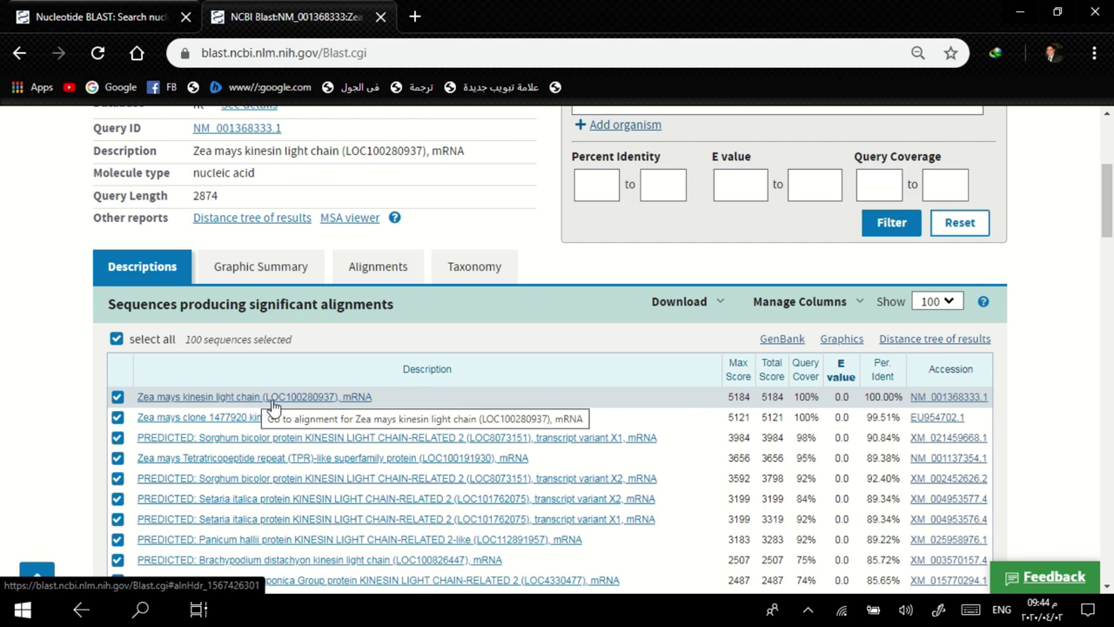
Try restricting the selection to the first four sequences in the list, and restore the selection of all sequences.
{"action": "left_click", "coordinate": [117, 338]}
{"action": "scroll", "coordinate": [253, 391], "scroll_direction": "down", "scroll_amount": 2}
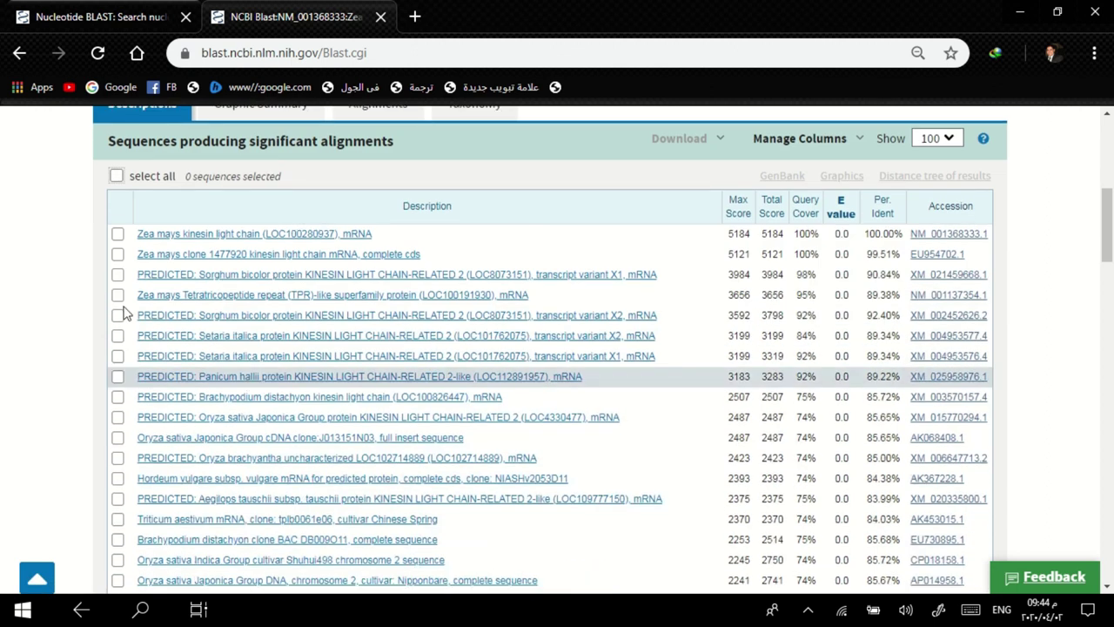
{"action": "left_click", "coordinate": [117, 235]}
{"action": "left_click", "coordinate": [117, 254]}
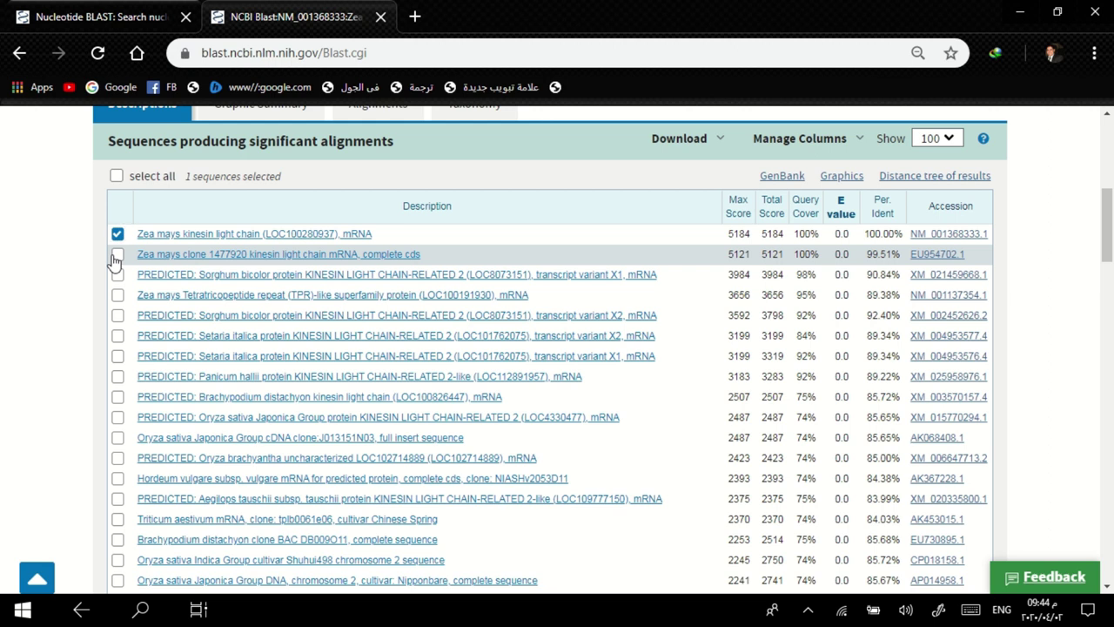
{"action": "left_click", "coordinate": [118, 274]}
{"action": "left_click", "coordinate": [117, 295]}
{"action": "scroll", "coordinate": [174, 296], "scroll_direction": "up", "scroll_amount": 2}
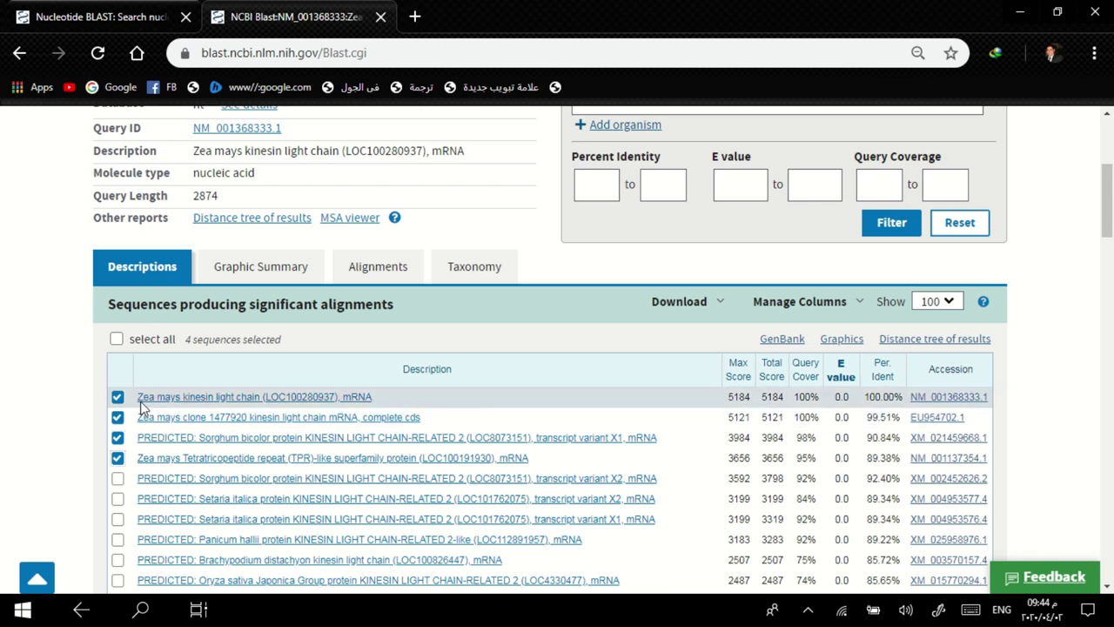
{"action": "left_click", "coordinate": [119, 340]}
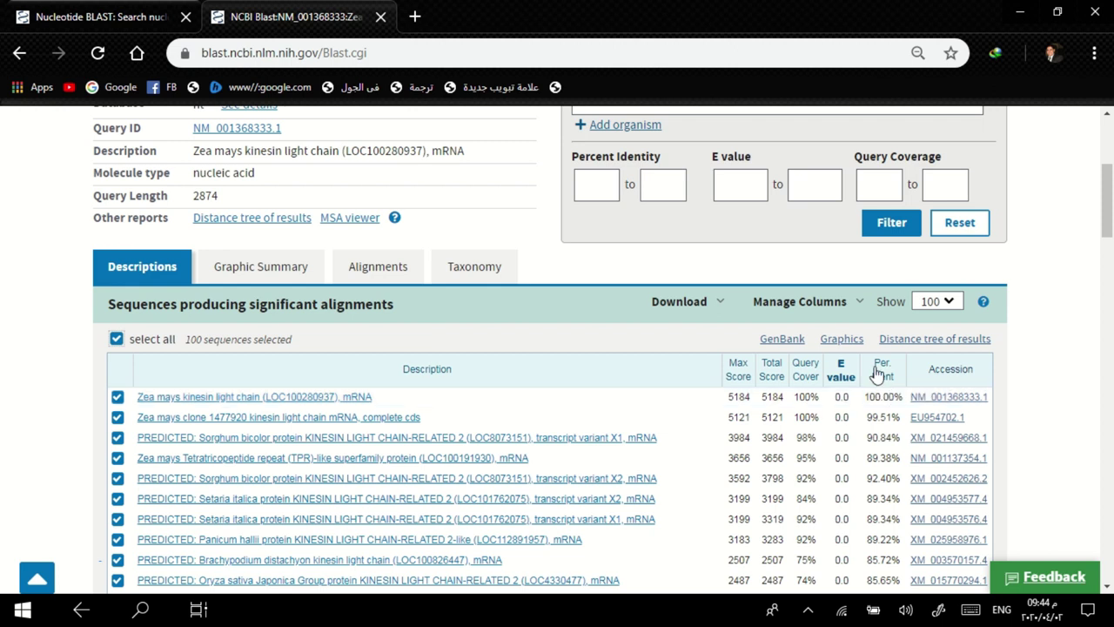
Examine the score, query cover, E value and percent identity columns down the whole list of hits.
{"action": "scroll", "coordinate": [775, 324], "scroll_direction": "down", "scroll_amount": 1}
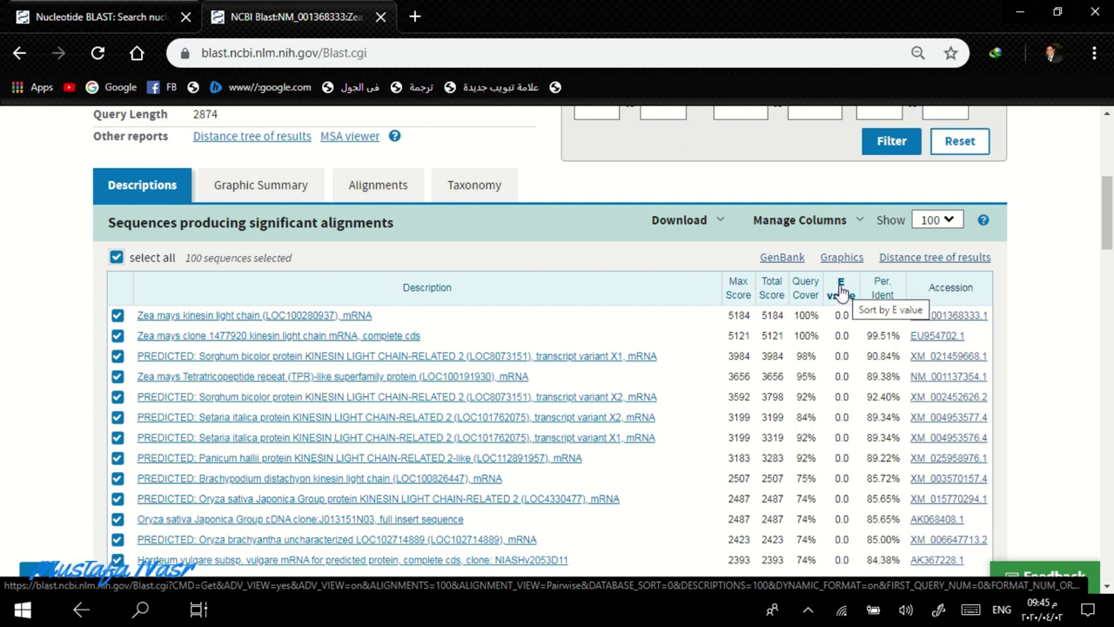
{"action": "scroll", "coordinate": [837, 294], "scroll_direction": "down", "scroll_amount": 1}
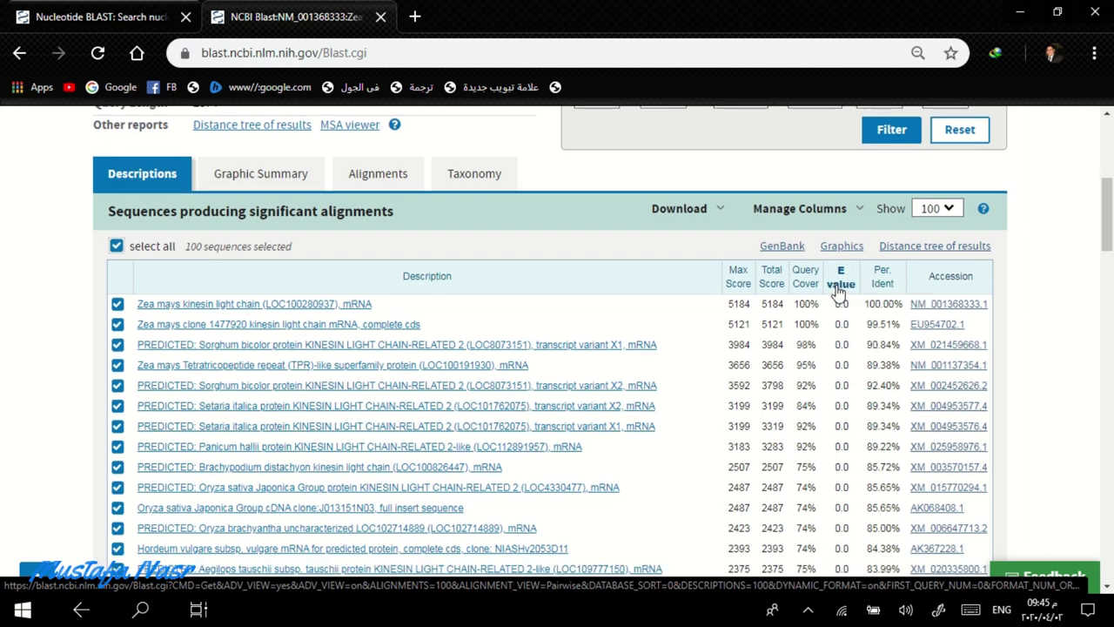
{"action": "scroll", "coordinate": [838, 294], "scroll_direction": "down", "scroll_amount": 15}
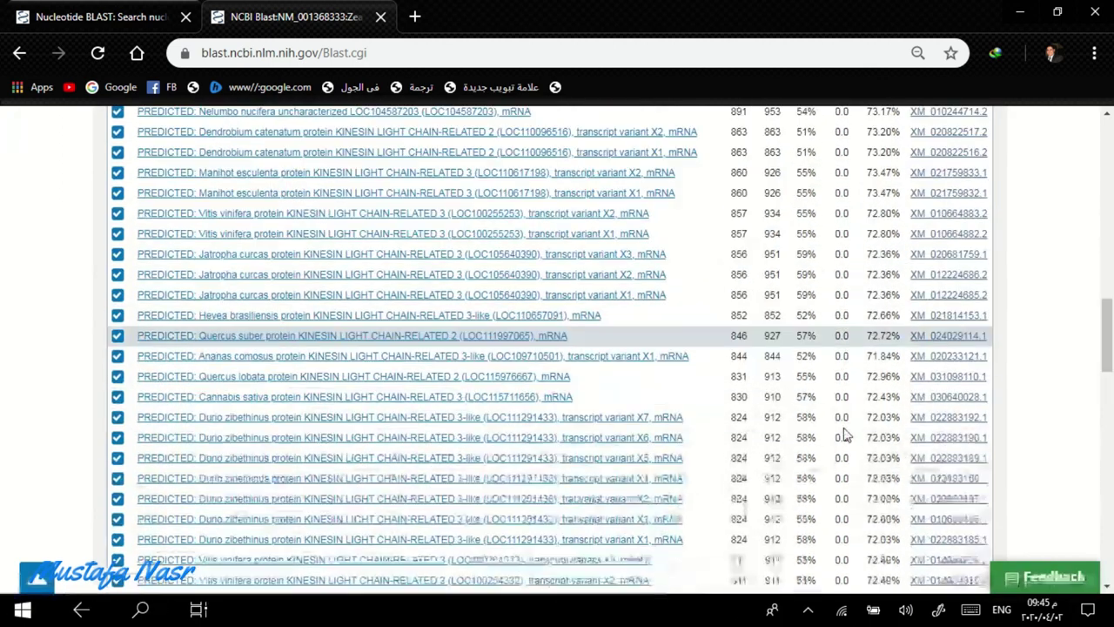
{"action": "scroll", "coordinate": [844, 435], "scroll_direction": "down", "scroll_amount": 20}
{"action": "scroll", "coordinate": [843, 423], "scroll_direction": "up", "scroll_amount": 6}
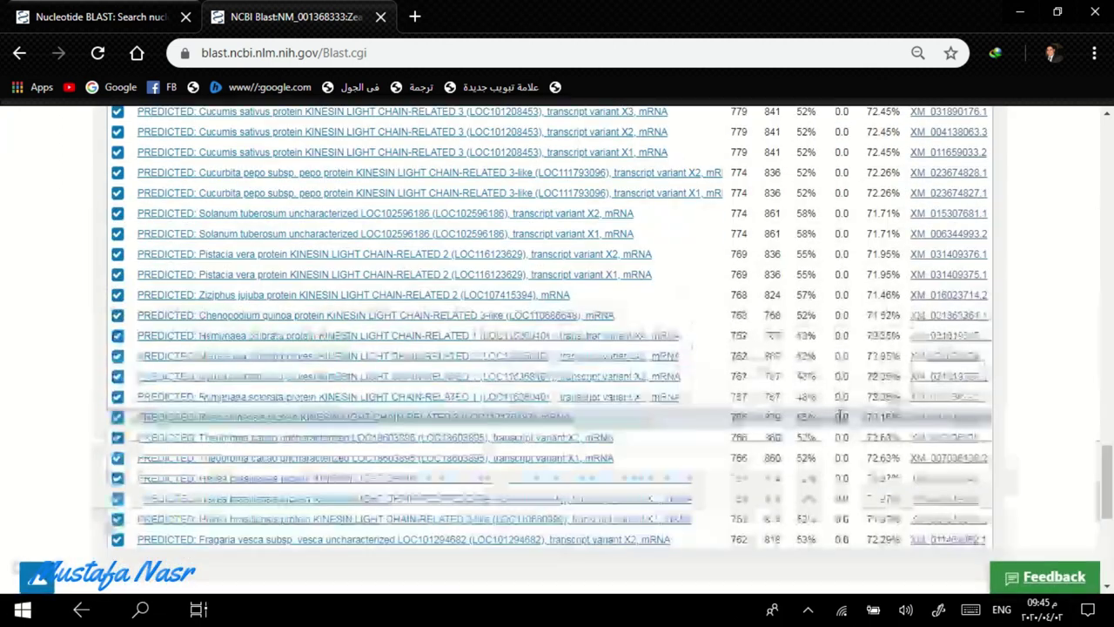
{"action": "scroll", "coordinate": [840, 416], "scroll_direction": "up", "scroll_amount": 10}
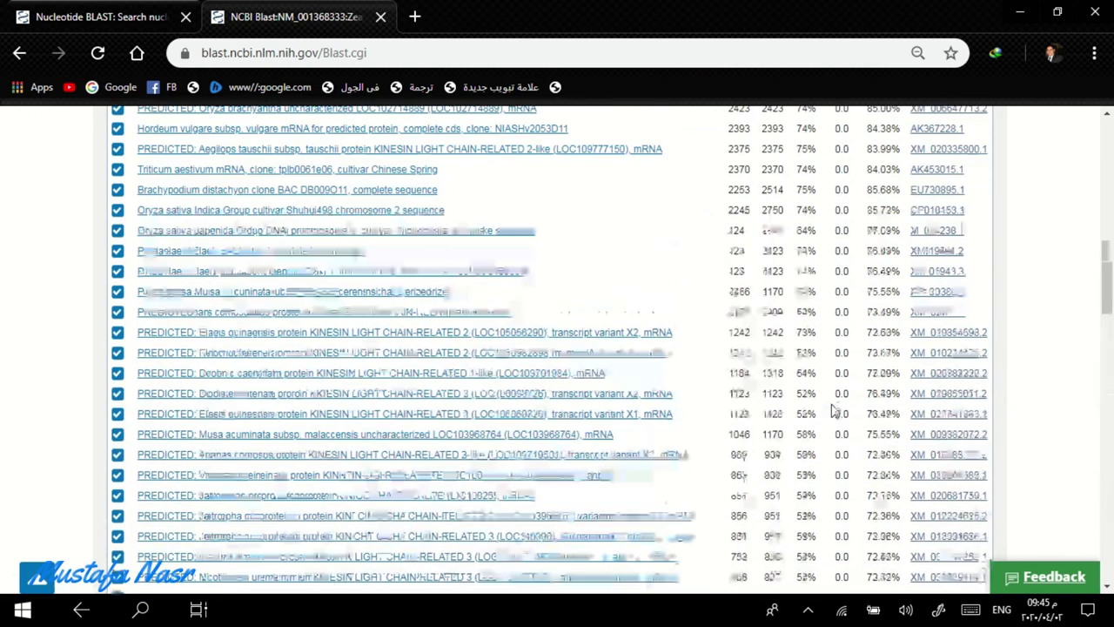
{"action": "scroll", "coordinate": [834, 411], "scroll_direction": "up", "scroll_amount": 8}
{"action": "scroll", "coordinate": [833, 380], "scroll_direction": "down", "scroll_amount": 3}
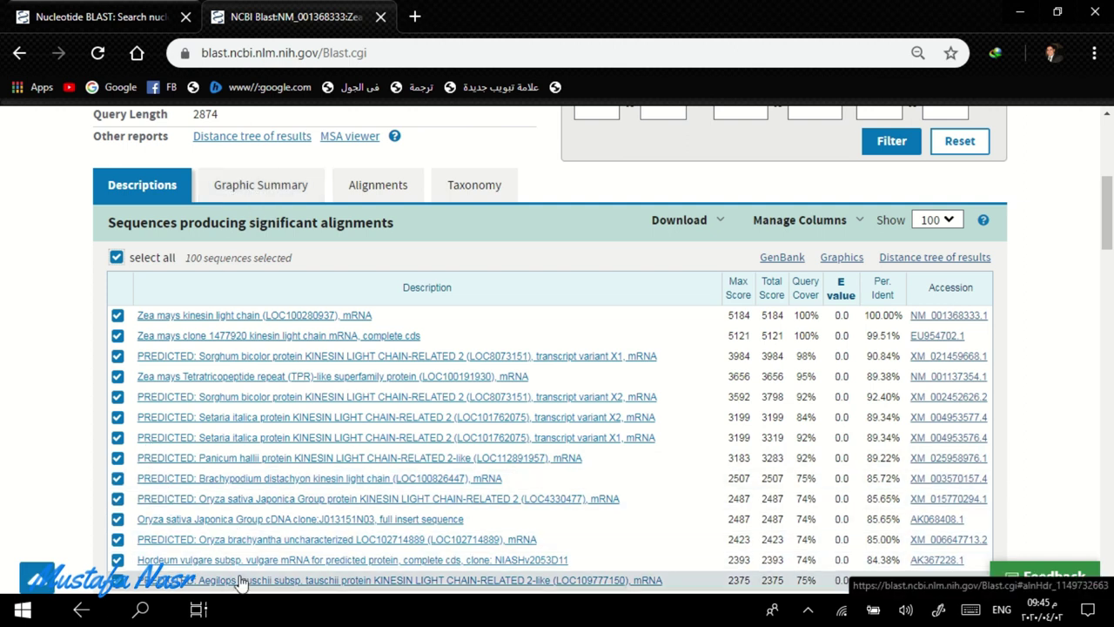
Switch to the Word exercise and read its description of the results sections and question 1 about score 2370 and 84% identity.
{"action": "key", "text": "alt+Tab"}
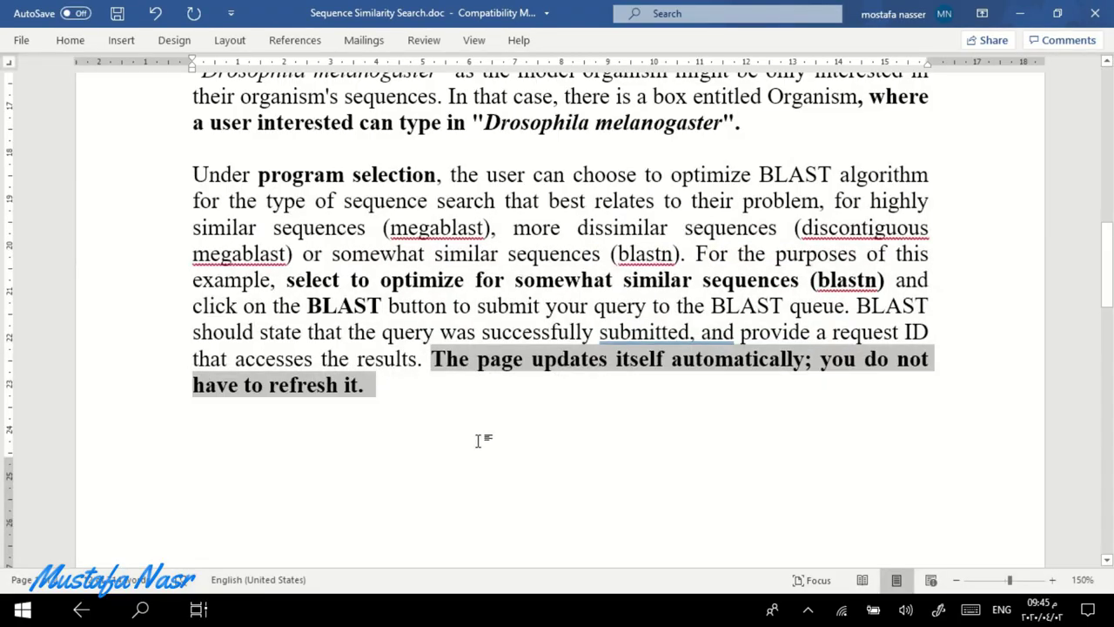
{"action": "scroll", "coordinate": [487, 439], "scroll_direction": "down", "scroll_amount": 3}
{"action": "scroll", "coordinate": [493, 437], "scroll_direction": "down", "scroll_amount": 8}
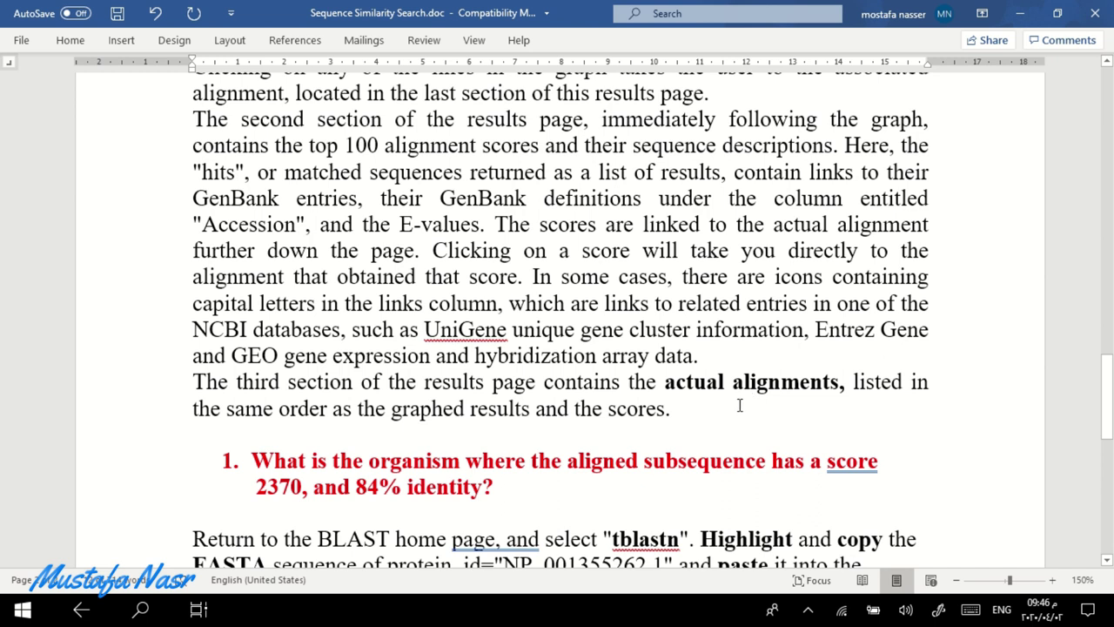
{"action": "key", "text": "alt+Tab"}
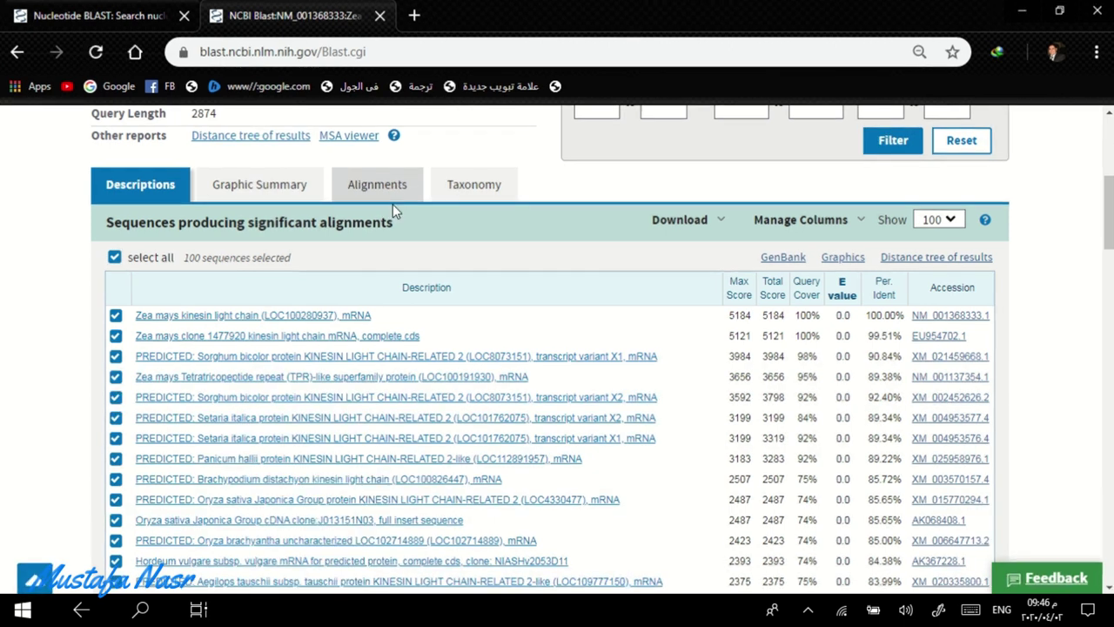
{"action": "key", "text": "alt+Tab"}
{"action": "scroll", "coordinate": [348, 366], "scroll_direction": "down", "scroll_amount": 3}
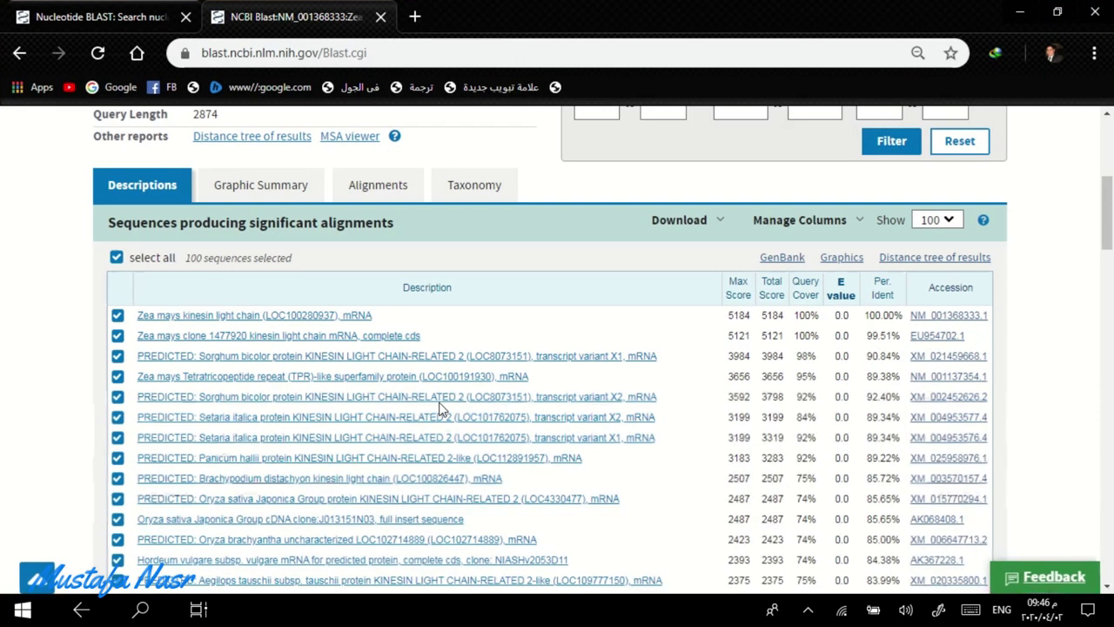
Back in Chrome, find the hit with score 2370 and 84% identity and highlight its description, dismissing the download pop-up.
{"action": "scroll", "coordinate": [307, 368], "scroll_direction": "down", "scroll_amount": 1}
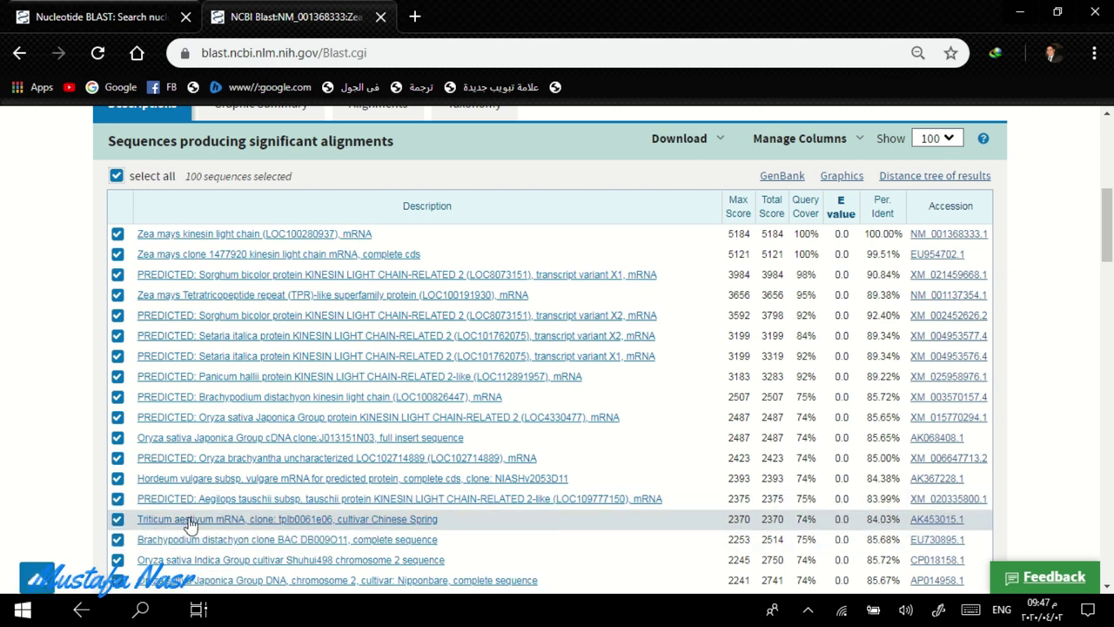
{"action": "left_click_drag", "start_coordinate": [135, 521], "coordinate": [361, 532]}
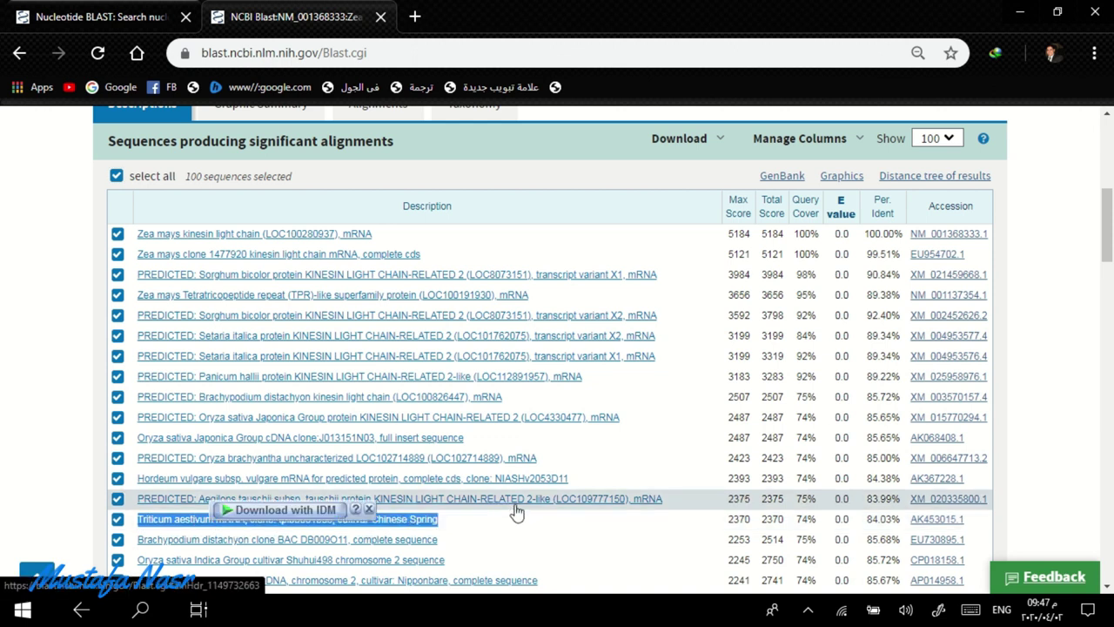
{"action": "left_click", "coordinate": [372, 509]}
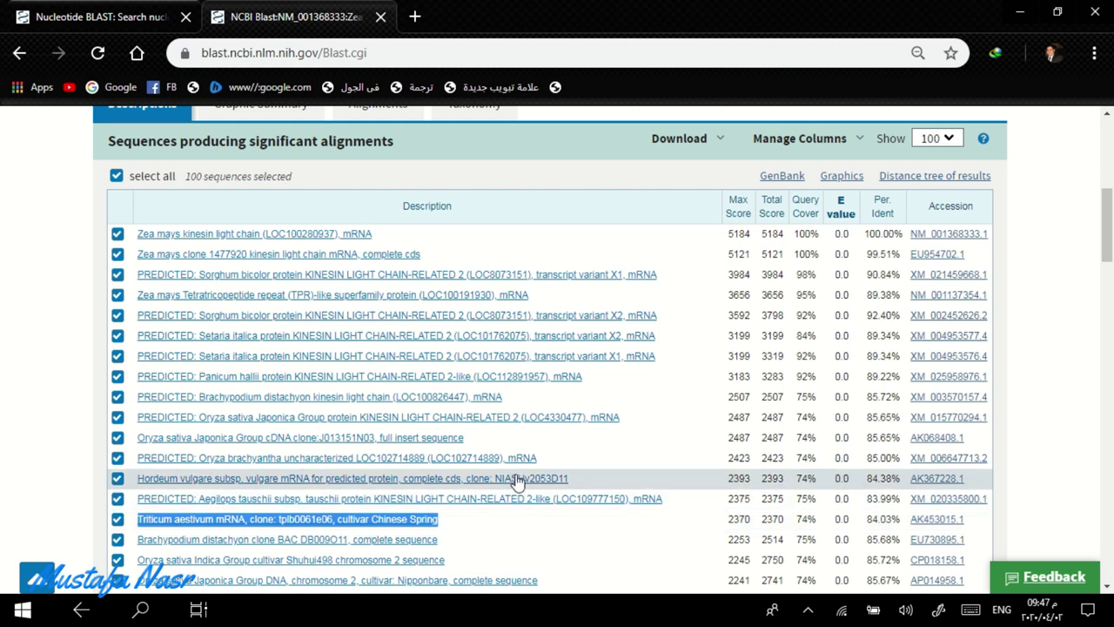
Open the Graphic Summary of the results and highlight the Word exercise's mention of the different colors in the color key.
{"action": "scroll", "coordinate": [518, 481], "scroll_direction": "up", "scroll_amount": 3}
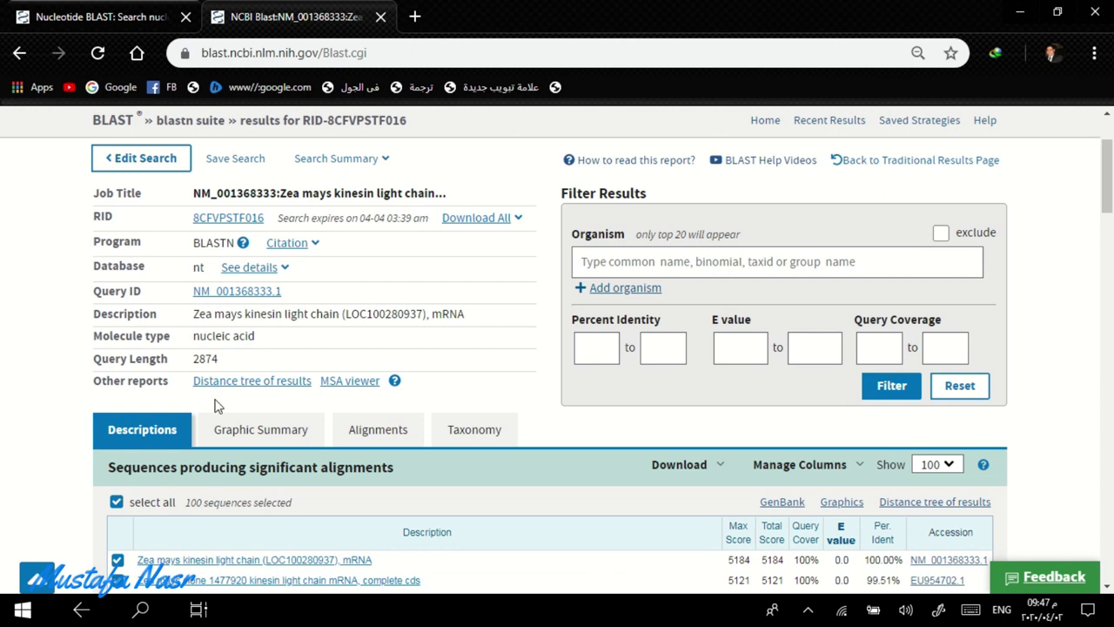
{"action": "scroll", "coordinate": [207, 384], "scroll_direction": "down", "scroll_amount": 1}
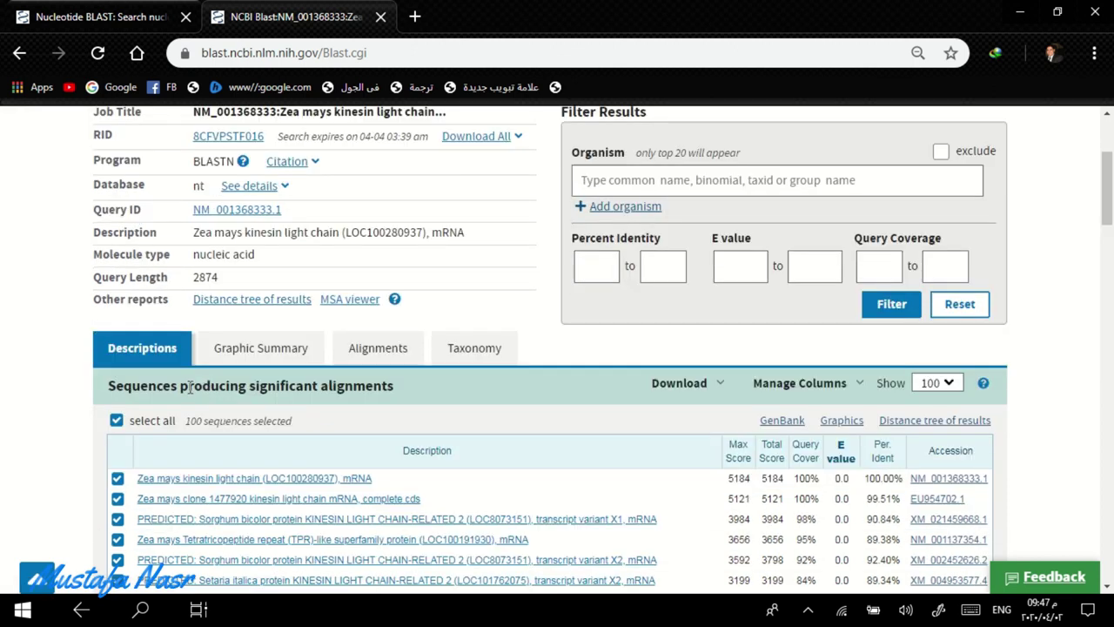
{"action": "left_click", "coordinate": [248, 352]}
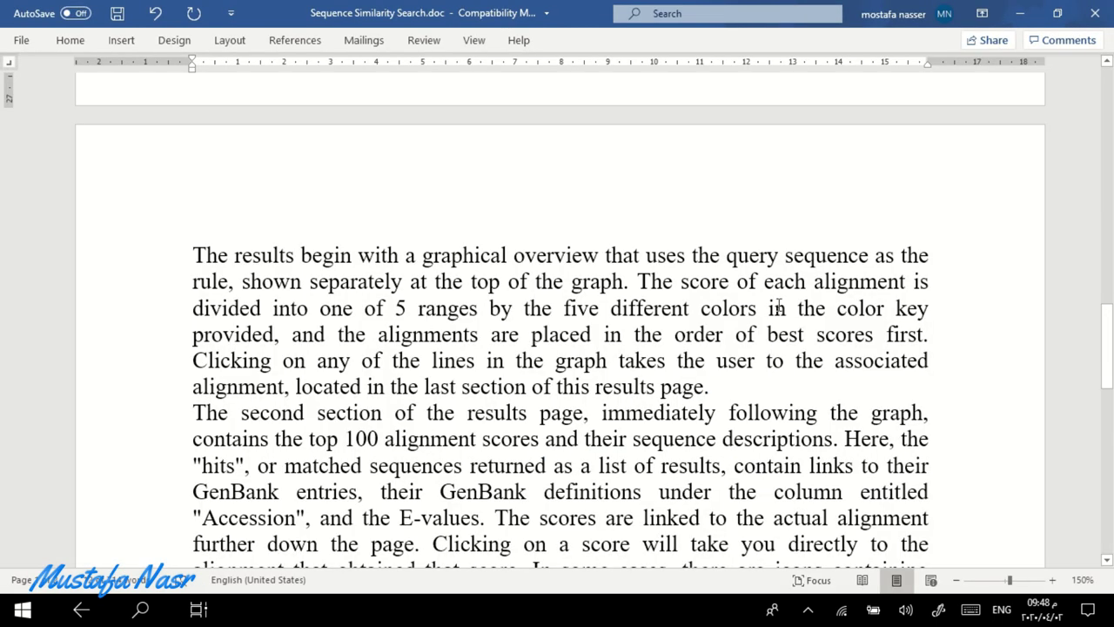
{"action": "left_click_drag", "start_coordinate": [612, 312], "coordinate": [765, 312]}
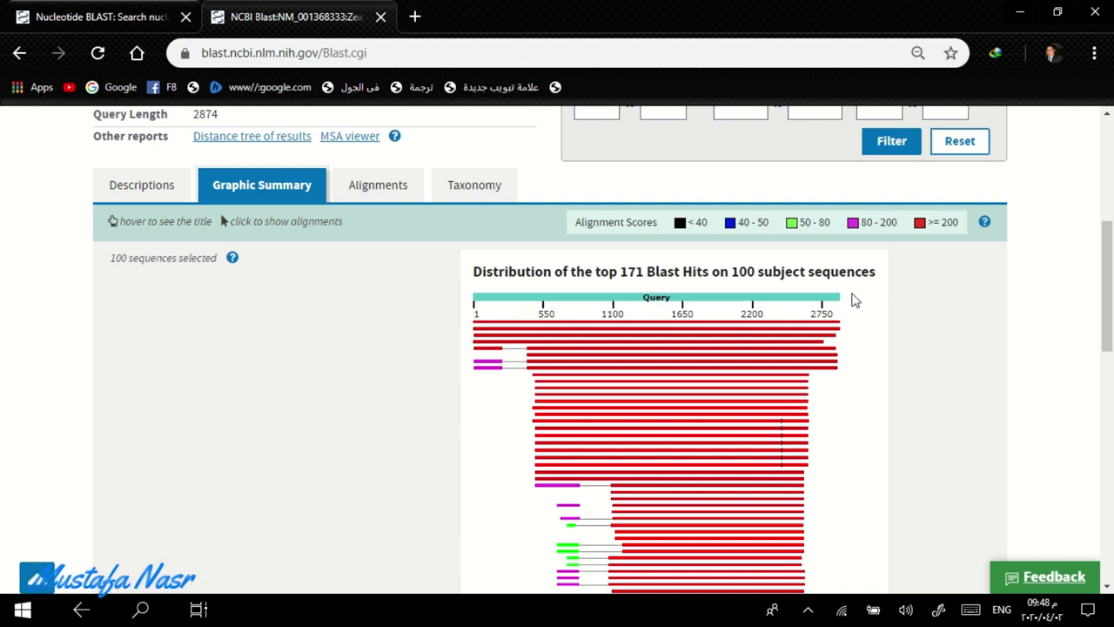
Examine the graphical distribution of the BLAST hits along the query against the color key of alignment scores.
{"action": "scroll", "coordinate": [657, 341], "scroll_direction": "down", "scroll_amount": 1}
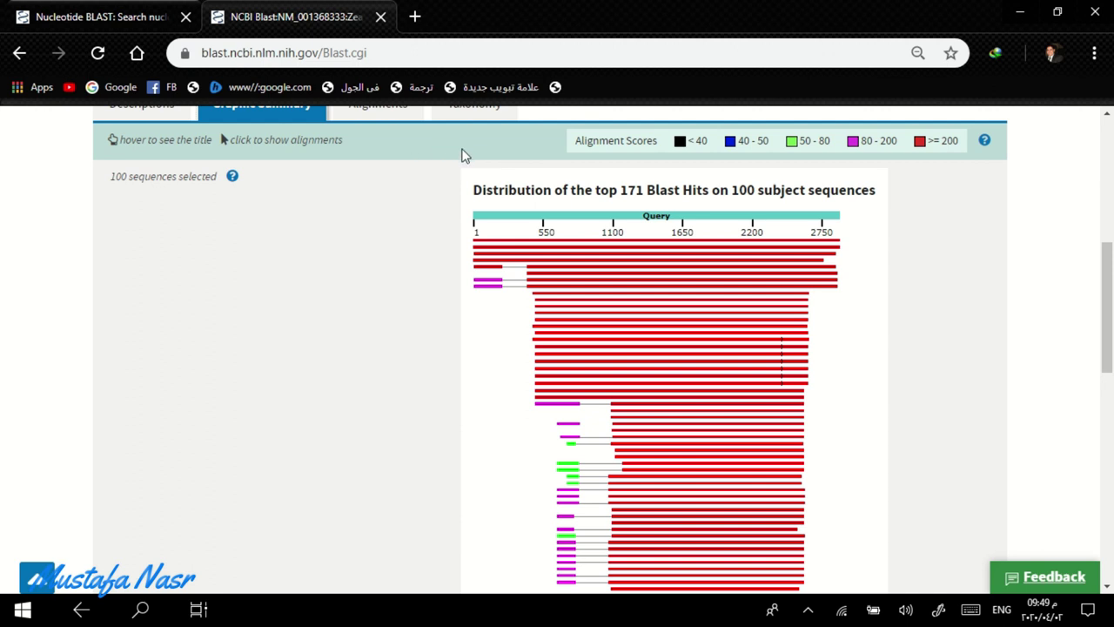
{"action": "scroll", "coordinate": [659, 401], "scroll_direction": "down", "scroll_amount": 2}
{"action": "scroll", "coordinate": [671, 410], "scroll_direction": "up", "scroll_amount": 6}
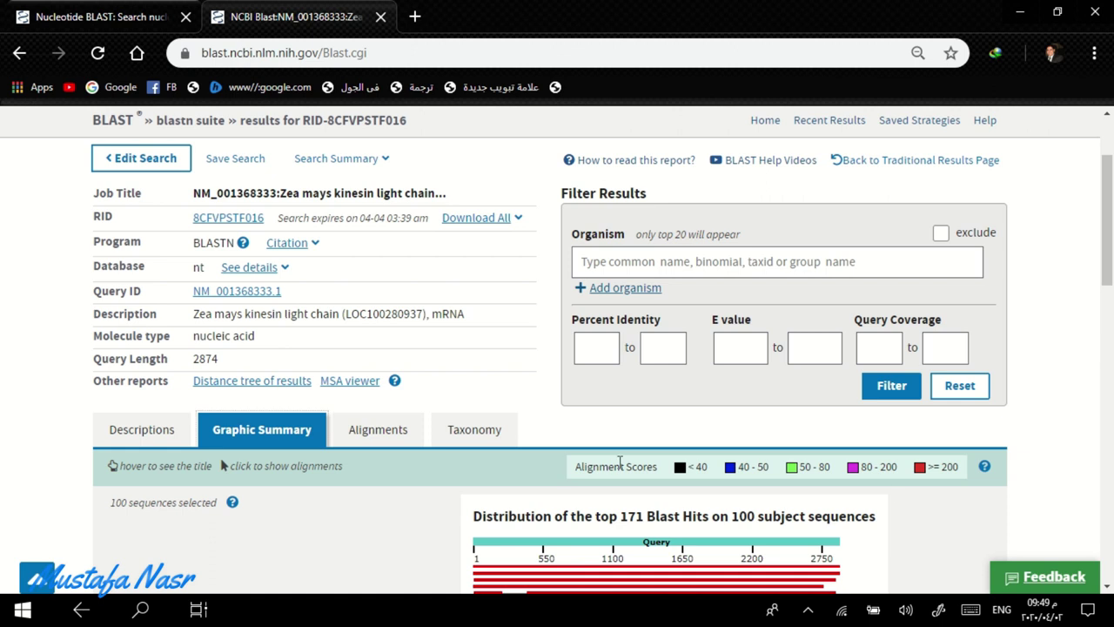
{"action": "scroll", "coordinate": [622, 466], "scroll_direction": "down", "scroll_amount": 2}
{"action": "scroll", "coordinate": [622, 466], "scroll_direction": "down", "scroll_amount": 3}
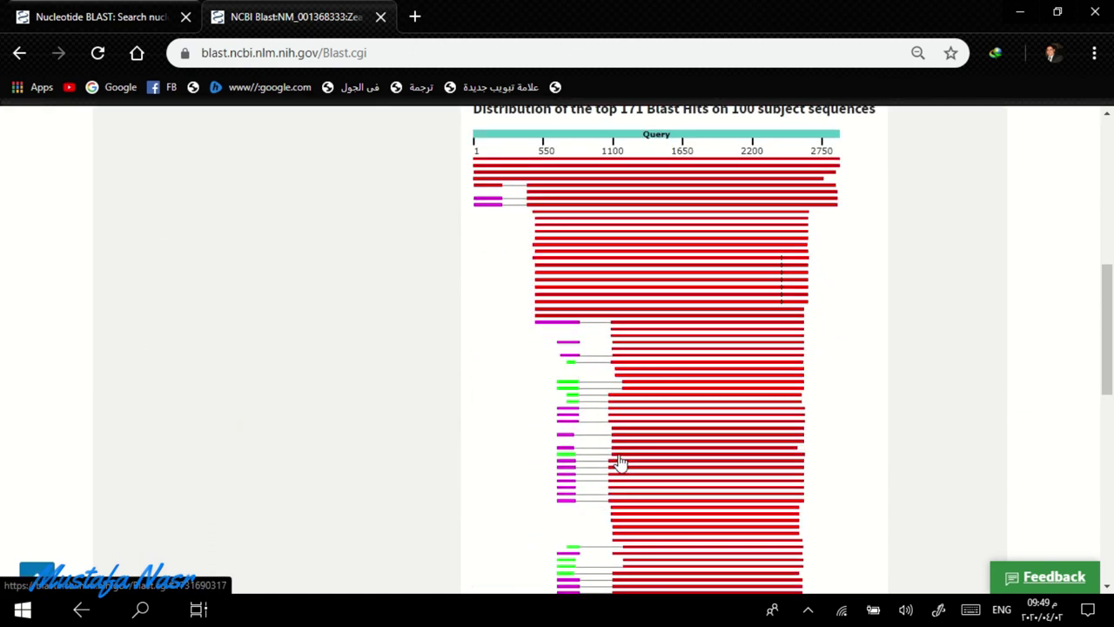
{"action": "scroll", "coordinate": [621, 463], "scroll_direction": "up", "scroll_amount": 2}
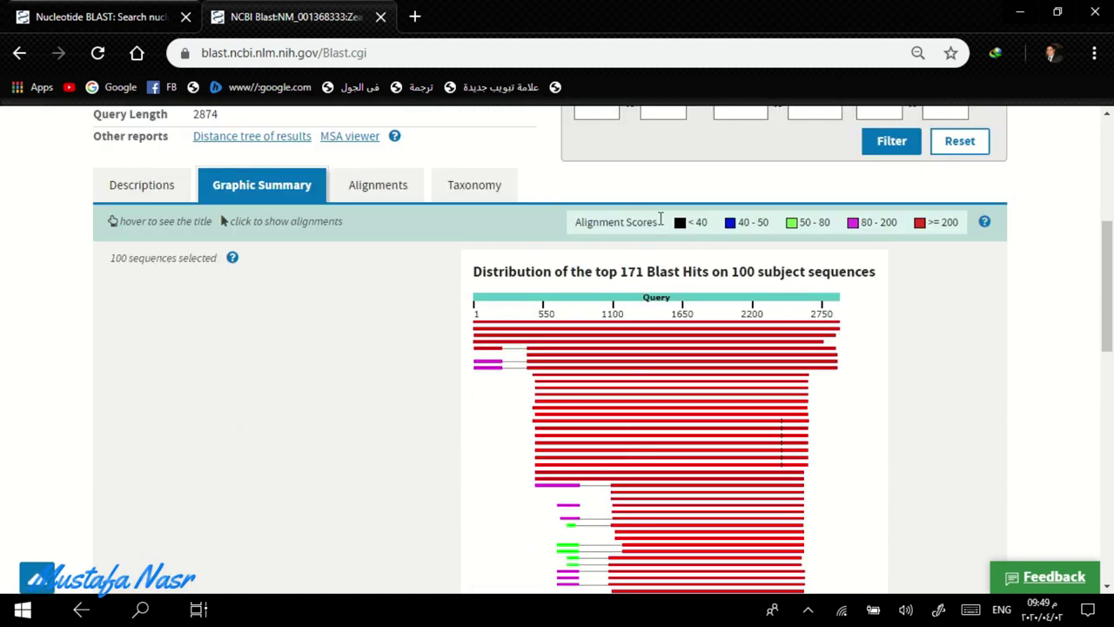
{"action": "scroll", "coordinate": [604, 254], "scroll_direction": "down", "scroll_amount": 5}
{"action": "scroll", "coordinate": [587, 277], "scroll_direction": "up", "scroll_amount": 3}
{"action": "scroll", "coordinate": [678, 360], "scroll_direction": "down", "scroll_amount": 1}
{"action": "scroll", "coordinate": [676, 365], "scroll_direction": "up", "scroll_amount": 5}
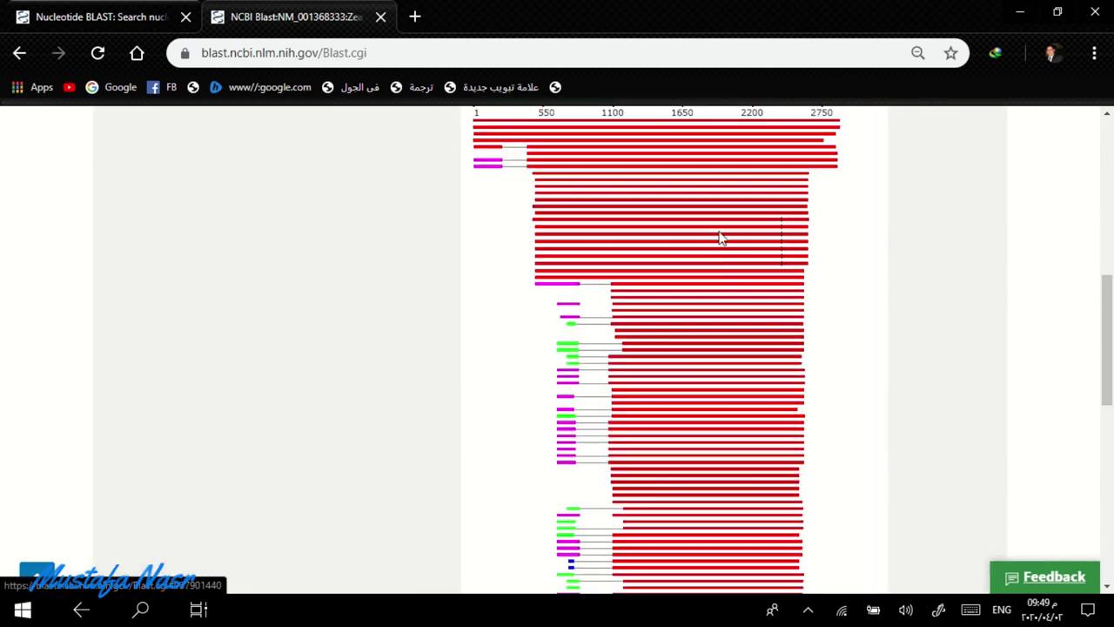
{"action": "scroll", "coordinate": [719, 243], "scroll_direction": "up", "scroll_amount": 3}
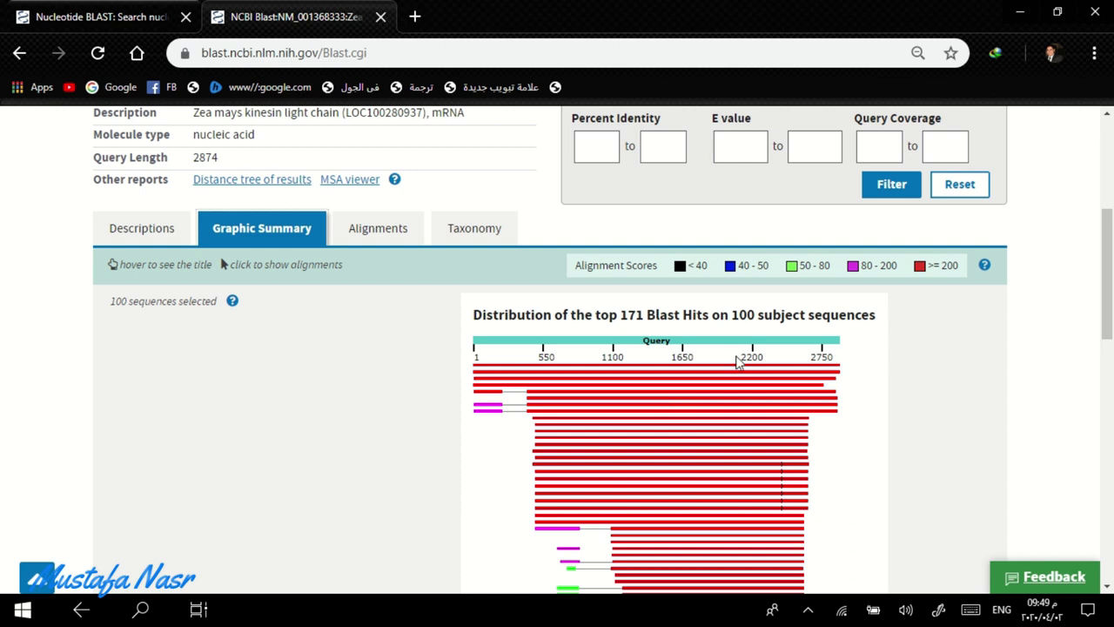
{"action": "left_click", "coordinate": [635, 373]}
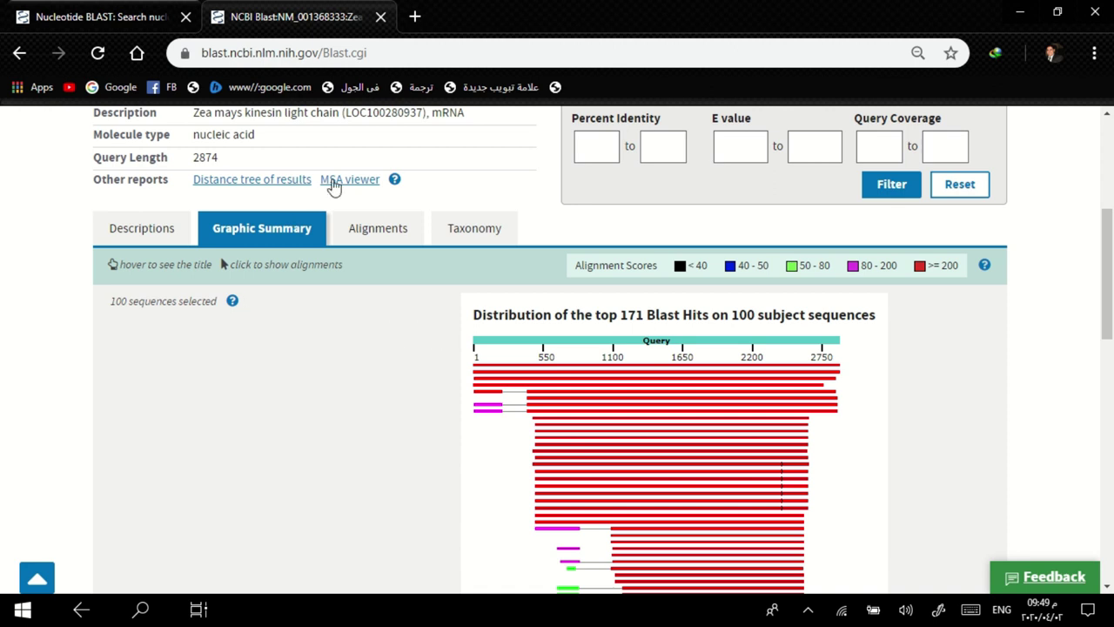
Open the pairwise alignments and examine the first one, for Zea mays kinesin light chain mRNA.
{"action": "left_click", "coordinate": [388, 237]}
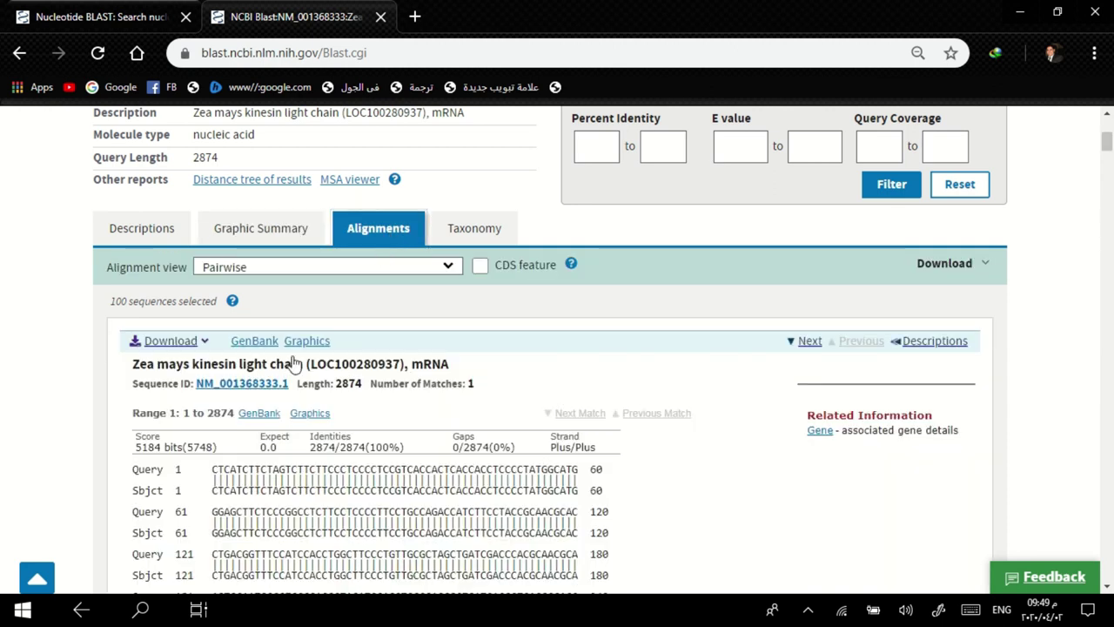
{"action": "scroll", "coordinate": [393, 483], "scroll_direction": "down", "scroll_amount": 1}
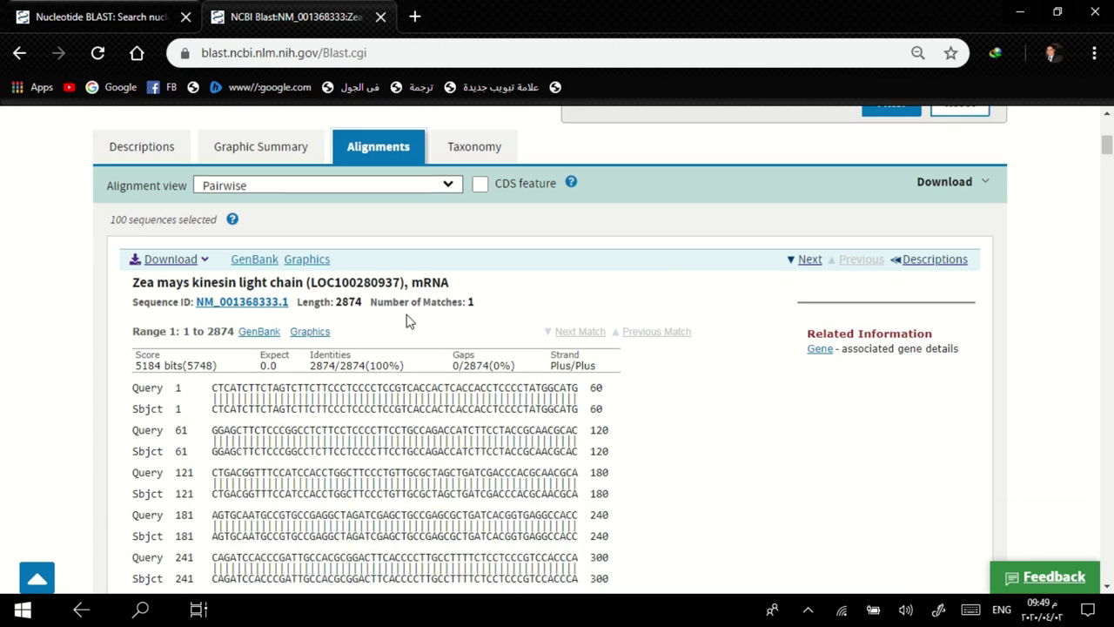
Enlarge the results page and examine the score, expect, identities and gaps of the Zea mays kinesin light chain mRNA alignment.
{"action": "scroll", "coordinate": [331, 396], "scroll_direction": "down", "scroll_amount": 1}
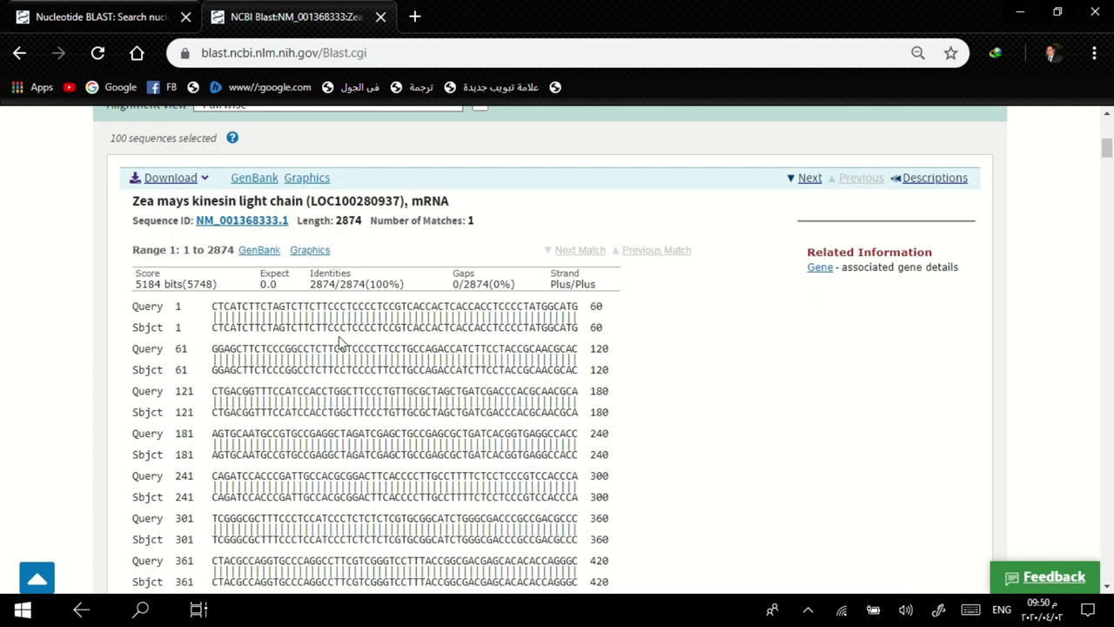
{"action": "scroll", "coordinate": [339, 342], "scroll_direction": "up", "scroll_amount": 2}
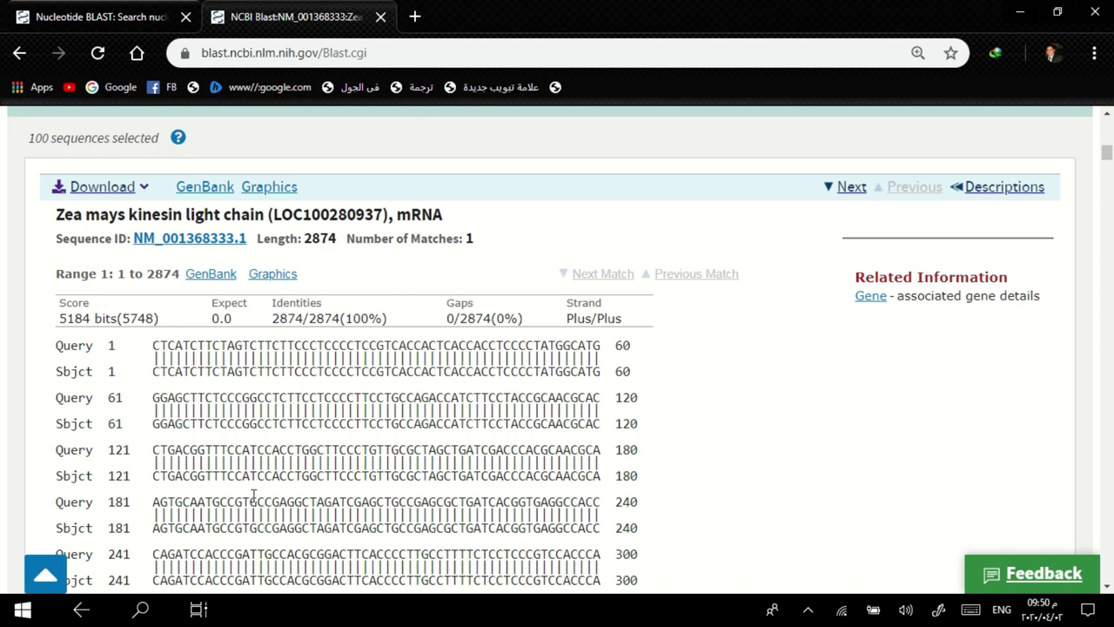
{"action": "scroll", "coordinate": [154, 470], "scroll_direction": "down", "scroll_amount": 8}
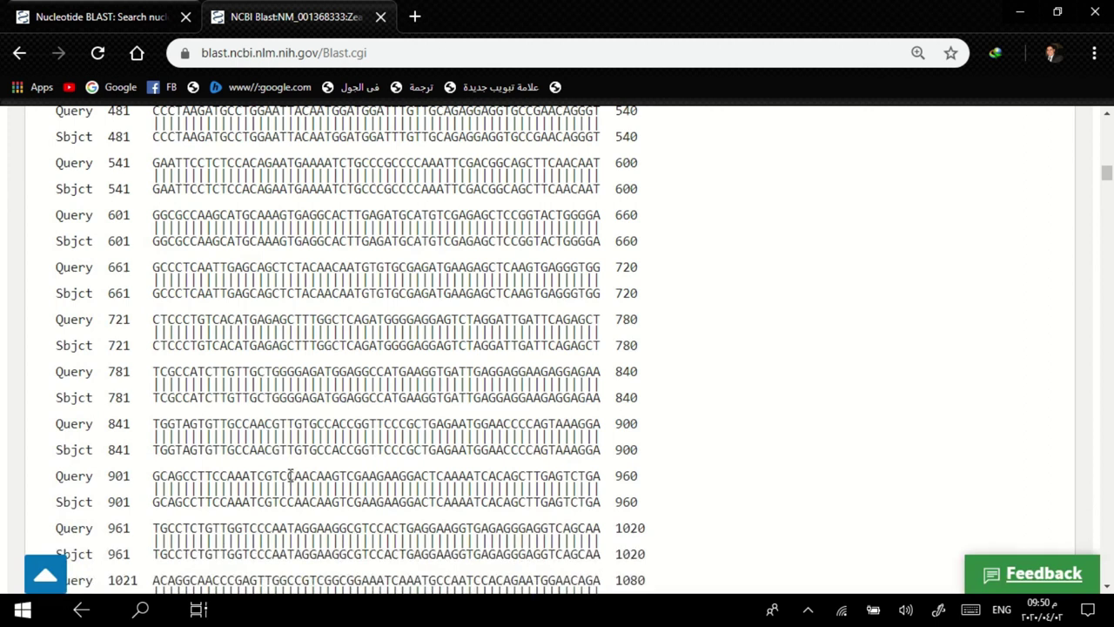
{"action": "scroll", "coordinate": [289, 474], "scroll_direction": "up", "scroll_amount": 8}
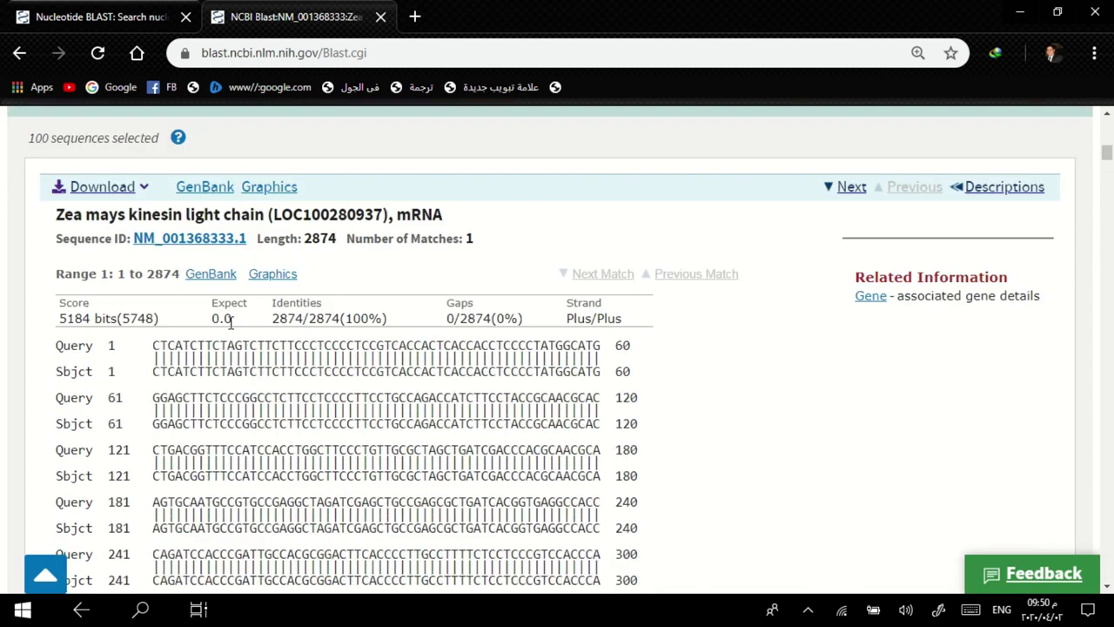
{"action": "double_click", "coordinate": [358, 314]}
{"action": "left_click", "coordinate": [441, 318]}
{"action": "scroll", "coordinate": [220, 358], "scroll_direction": "down", "scroll_amount": 1}
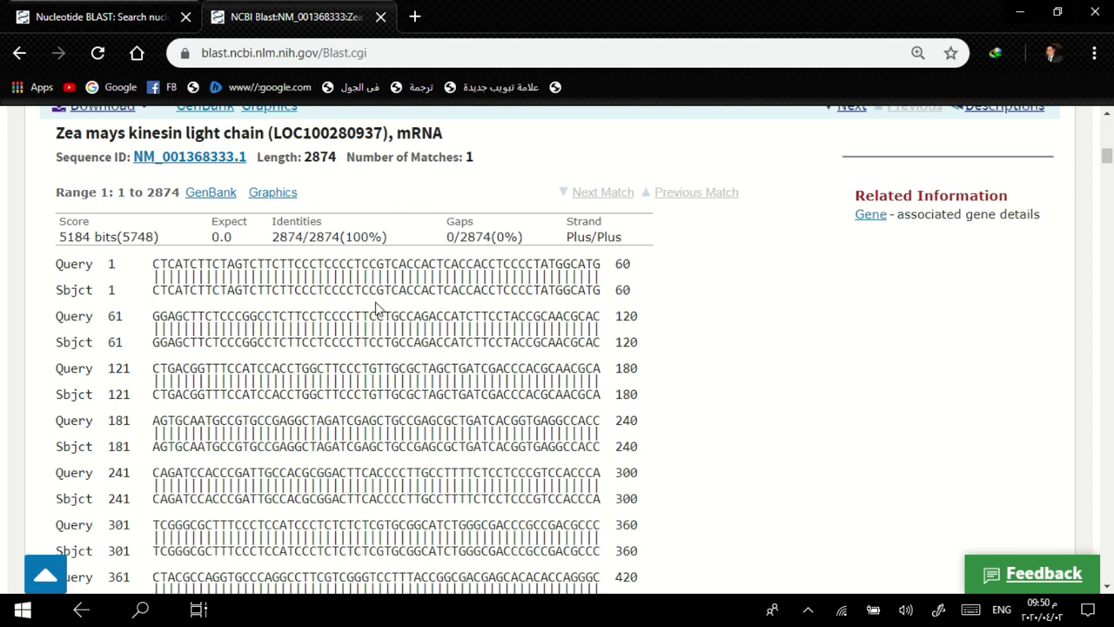
Look through the successive pairwise alignments, from the first Zea mays hit to the Sorghum bicolor KINESIN LIGHT CHAIN-RELATED 2 hit.
{"action": "scroll", "coordinate": [143, 288], "scroll_direction": "down", "scroll_amount": 8}
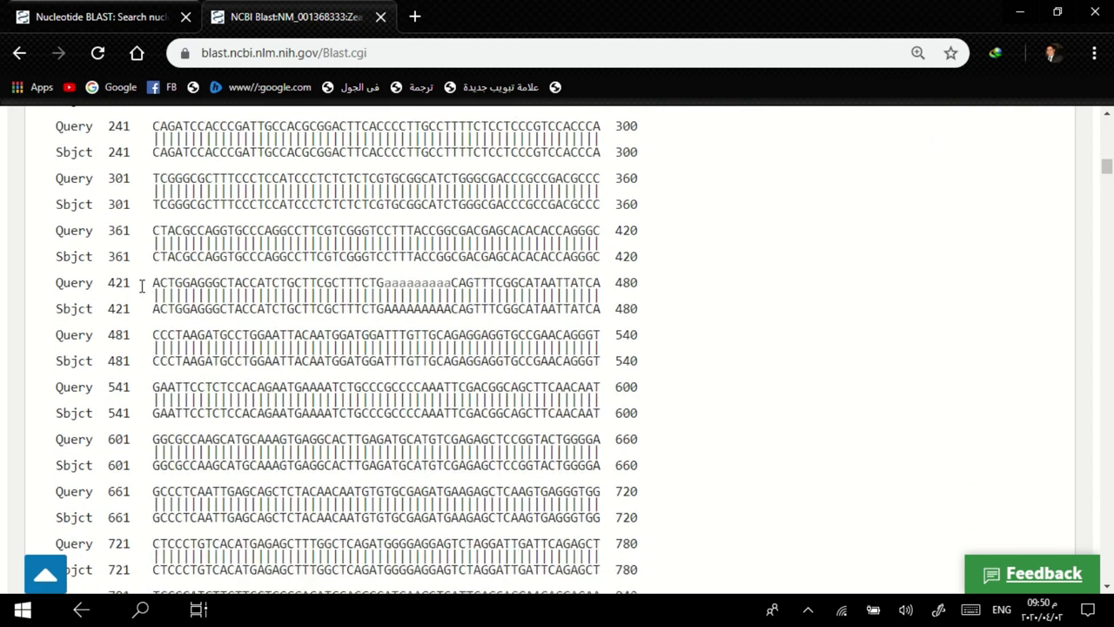
{"action": "scroll", "coordinate": [142, 285], "scroll_direction": "down", "scroll_amount": 16}
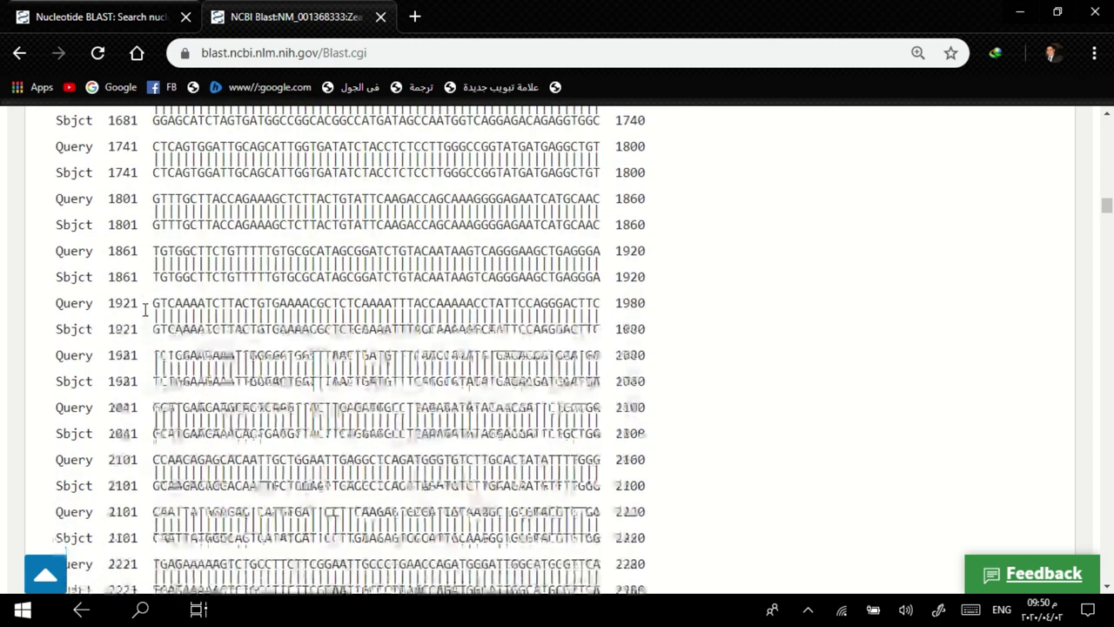
{"action": "scroll", "coordinate": [148, 315], "scroll_direction": "down", "scroll_amount": 10}
{"action": "scroll", "coordinate": [99, 351], "scroll_direction": "up", "scroll_amount": 4}
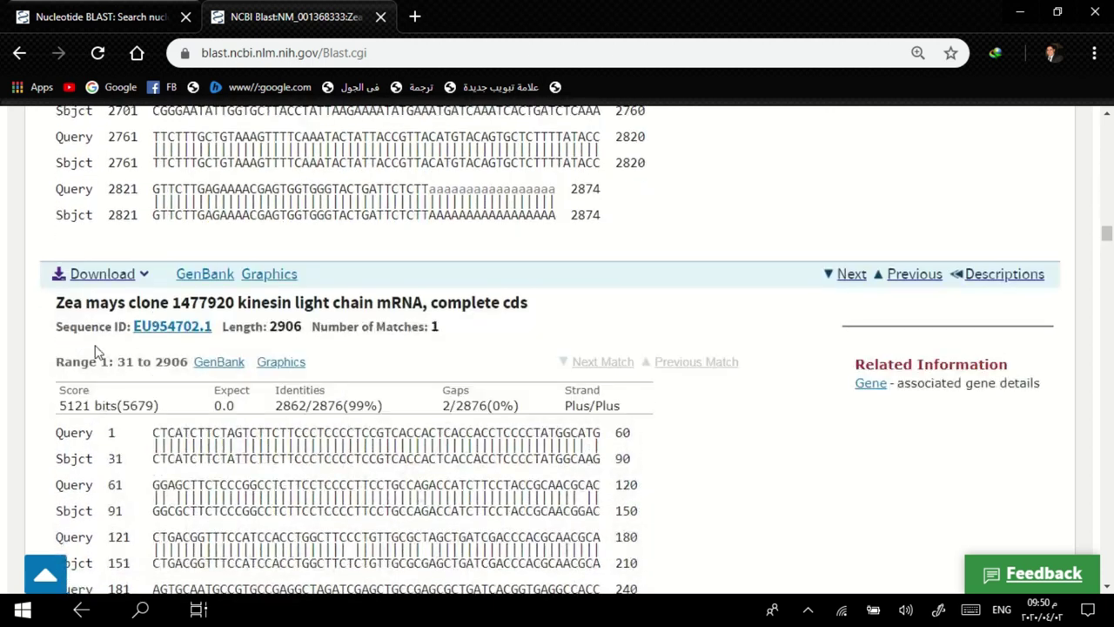
{"action": "scroll", "coordinate": [165, 335], "scroll_direction": "down", "scroll_amount": 14}
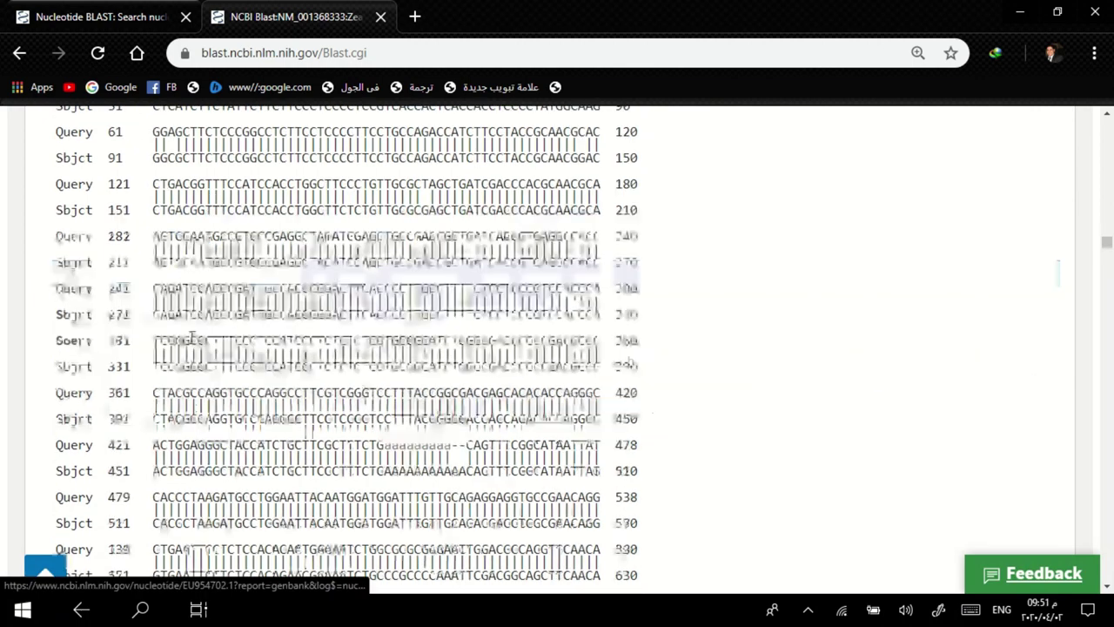
{"action": "scroll", "coordinate": [218, 345], "scroll_direction": "down", "scroll_amount": 20}
{"action": "scroll", "coordinate": [238, 345], "scroll_direction": "up", "scroll_amount": 8}
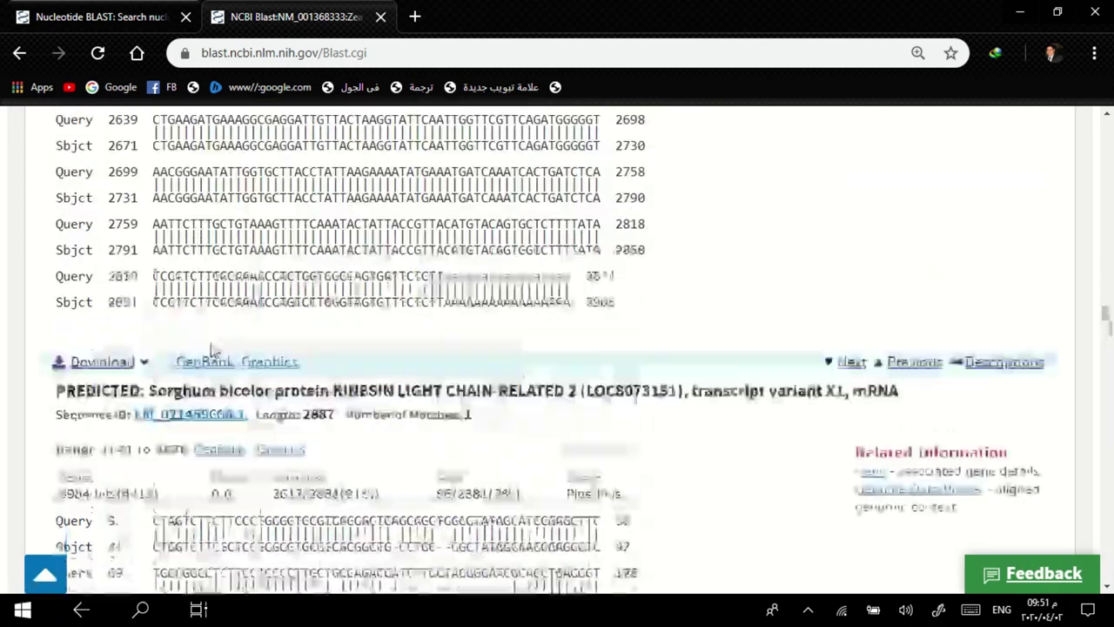
{"action": "scroll", "coordinate": [237, 346], "scroll_direction": "up", "scroll_amount": 20}
{"action": "scroll", "coordinate": [238, 343], "scroll_direction": "down", "scroll_amount": 19}
In the hit descriptions, deselect all sequences and select only NM_001368333.1 and EU954702.1.
{"action": "scroll", "coordinate": [240, 342], "scroll_direction": "up", "scroll_amount": 9}
{"action": "scroll", "coordinate": [241, 342], "scroll_direction": "up", "scroll_amount": 15}
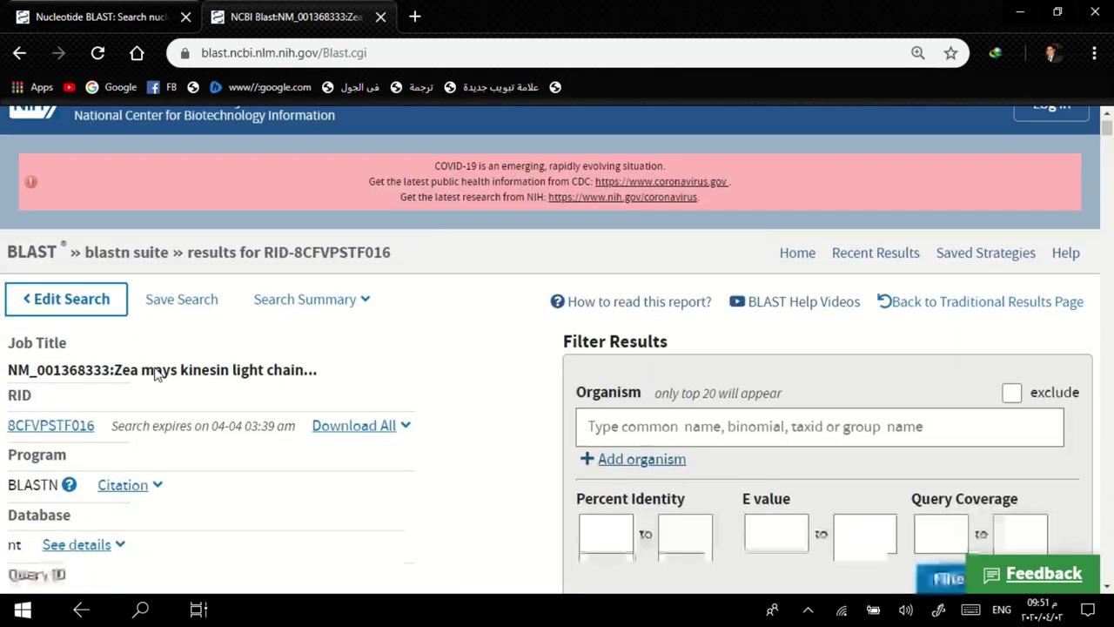
{"action": "scroll", "coordinate": [169, 373], "scroll_direction": "down", "scroll_amount": 4}
{"action": "left_click", "coordinate": [80, 168]}
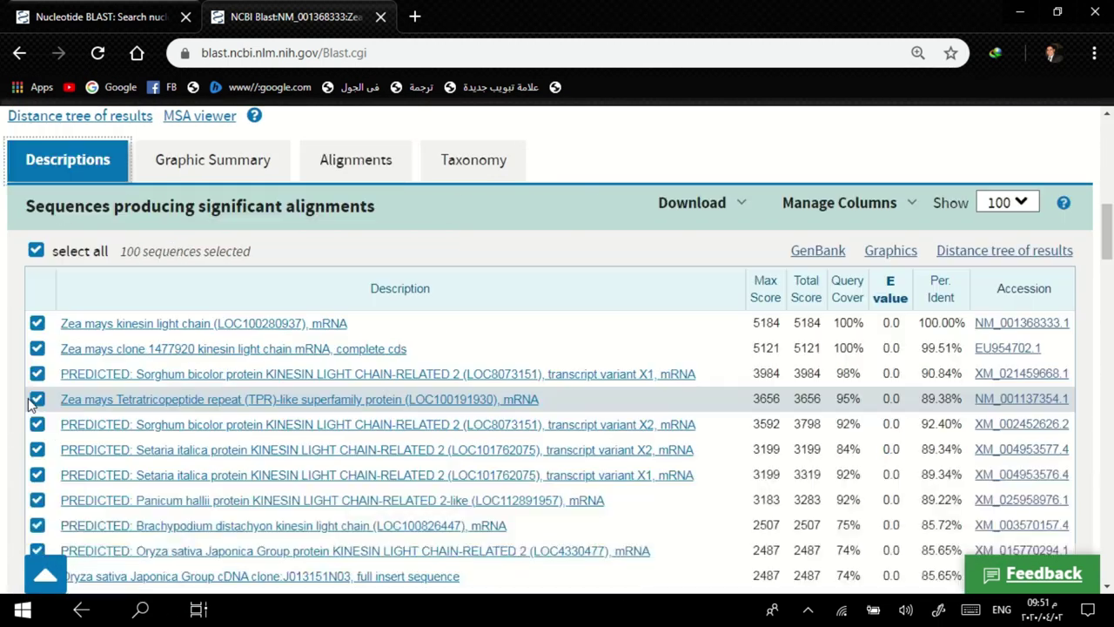
{"action": "left_click", "coordinate": [37, 251]}
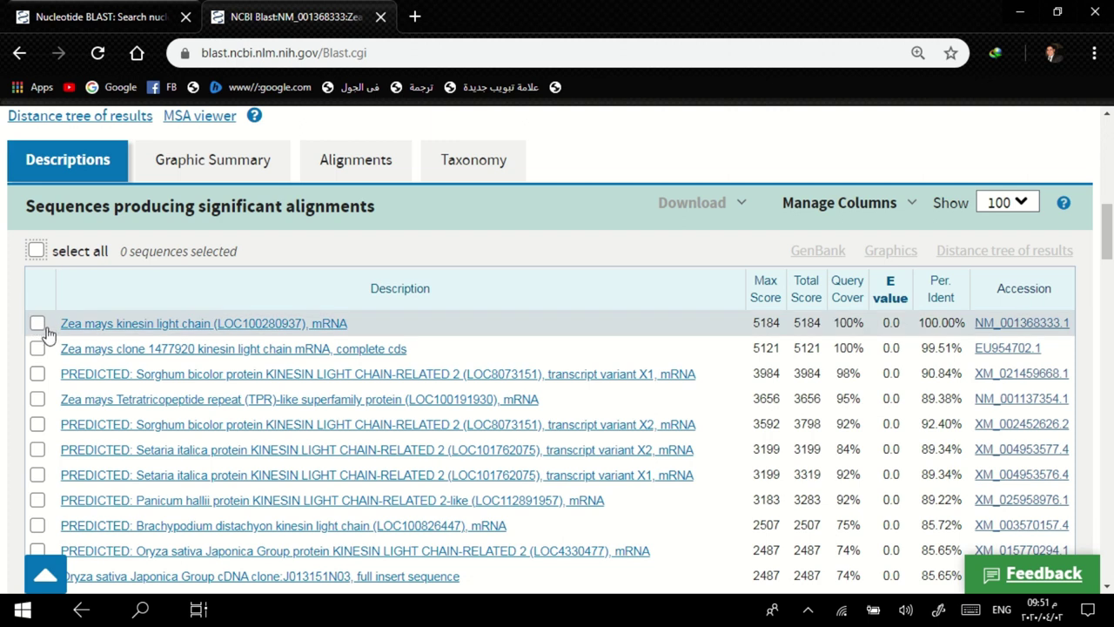
{"action": "left_click", "coordinate": [38, 324]}
{"action": "left_click", "coordinate": [38, 348]}
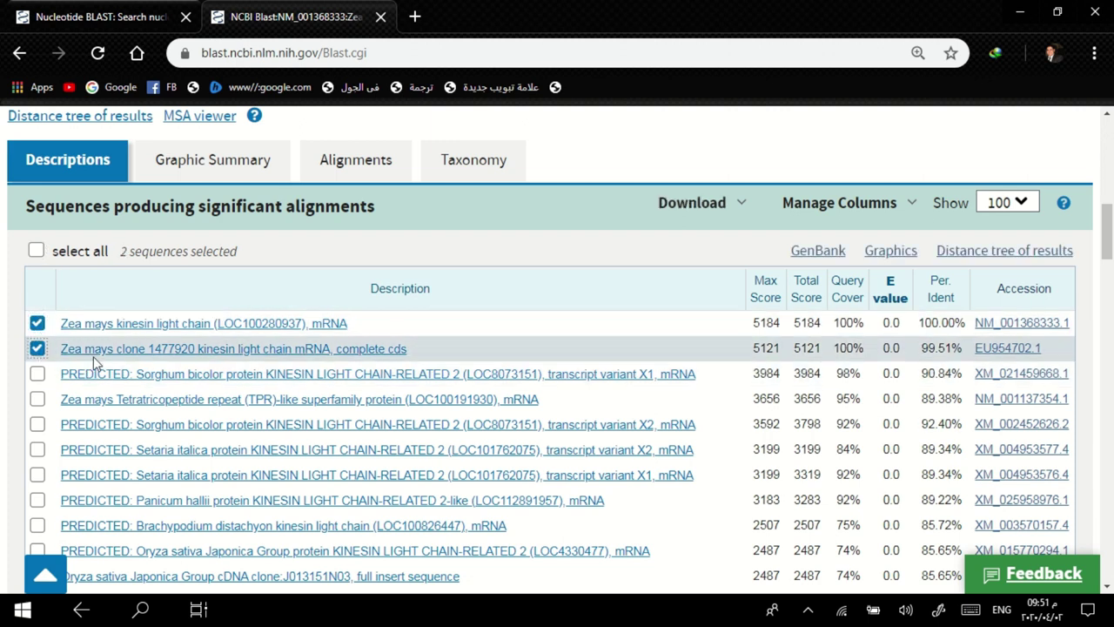
Show the pairwise alignments for the two selected sequences and look over both of them.
{"action": "left_click", "coordinate": [379, 166]}
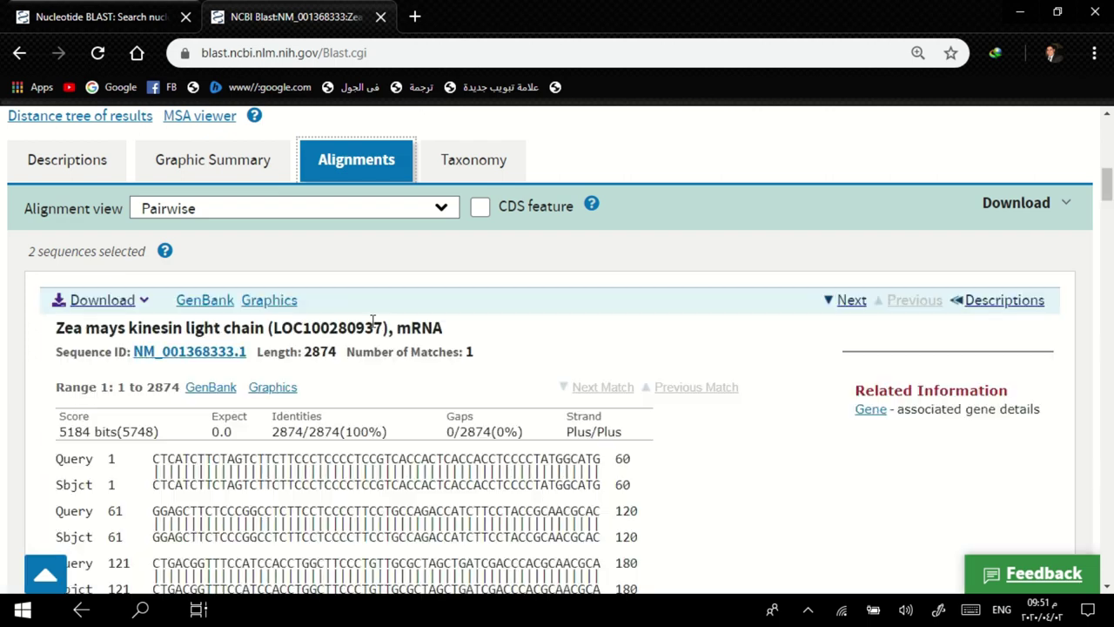
{"action": "scroll", "coordinate": [371, 328], "scroll_direction": "down", "scroll_amount": 20}
{"action": "scroll", "coordinate": [177, 376], "scroll_direction": "down", "scroll_amount": 20}
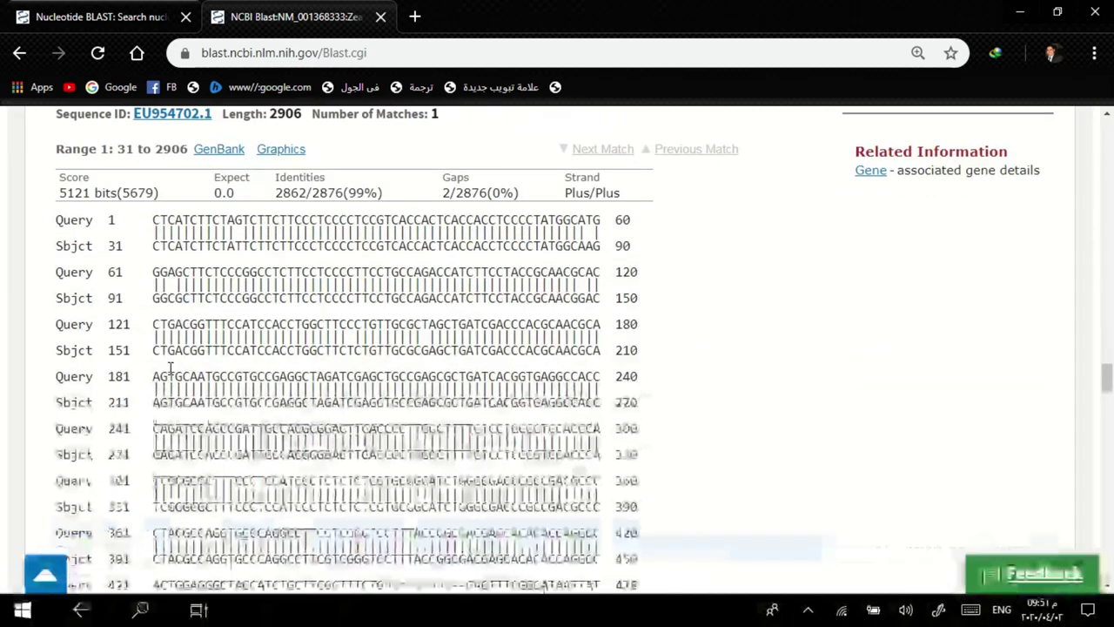
{"action": "scroll", "coordinate": [177, 375], "scroll_direction": "up", "scroll_amount": 6}
{"action": "scroll", "coordinate": [177, 376], "scroll_direction": "up", "scroll_amount": 20}
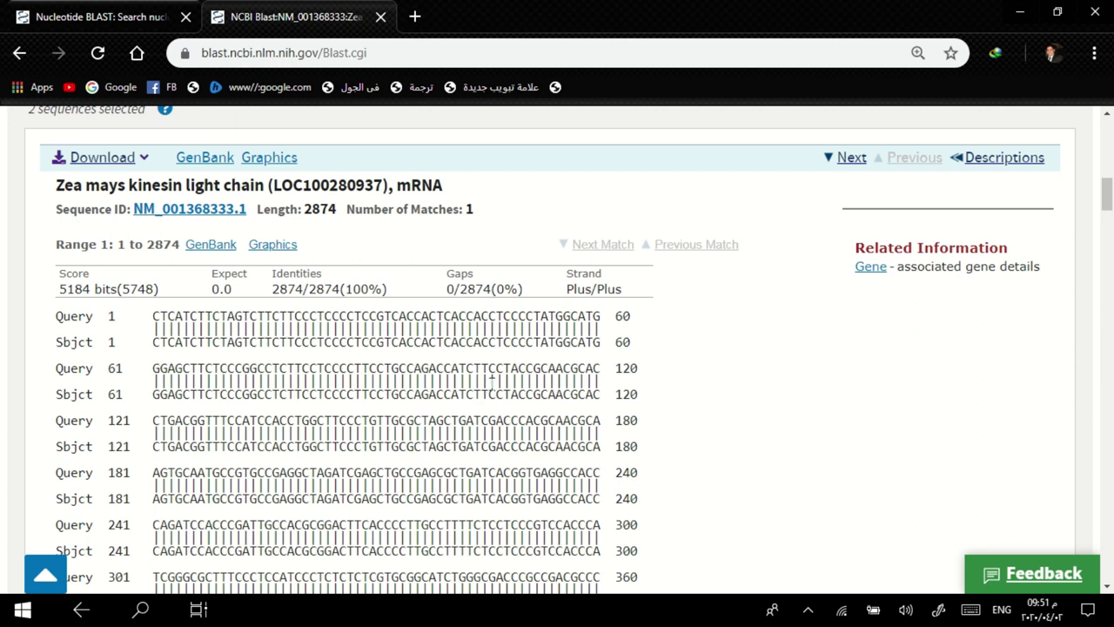
Highlight the run of lowercase a's in the query row starting at position 421 of the first alignment.
{"action": "scroll", "coordinate": [249, 422], "scroll_direction": "down", "scroll_amount": 2}
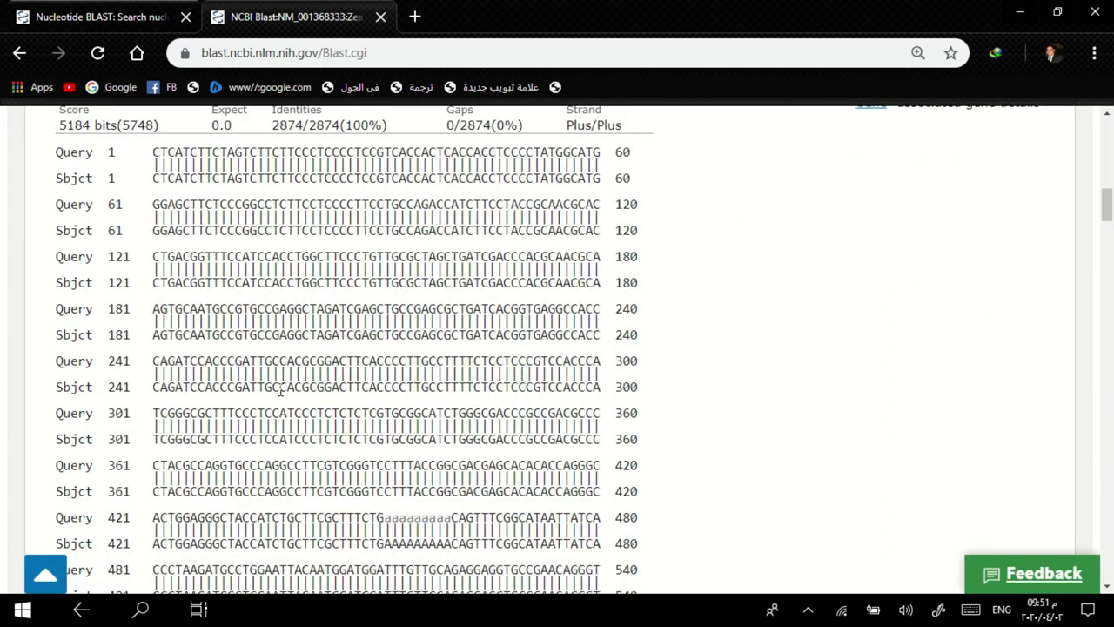
{"action": "scroll", "coordinate": [261, 396], "scroll_direction": "down", "scroll_amount": 2}
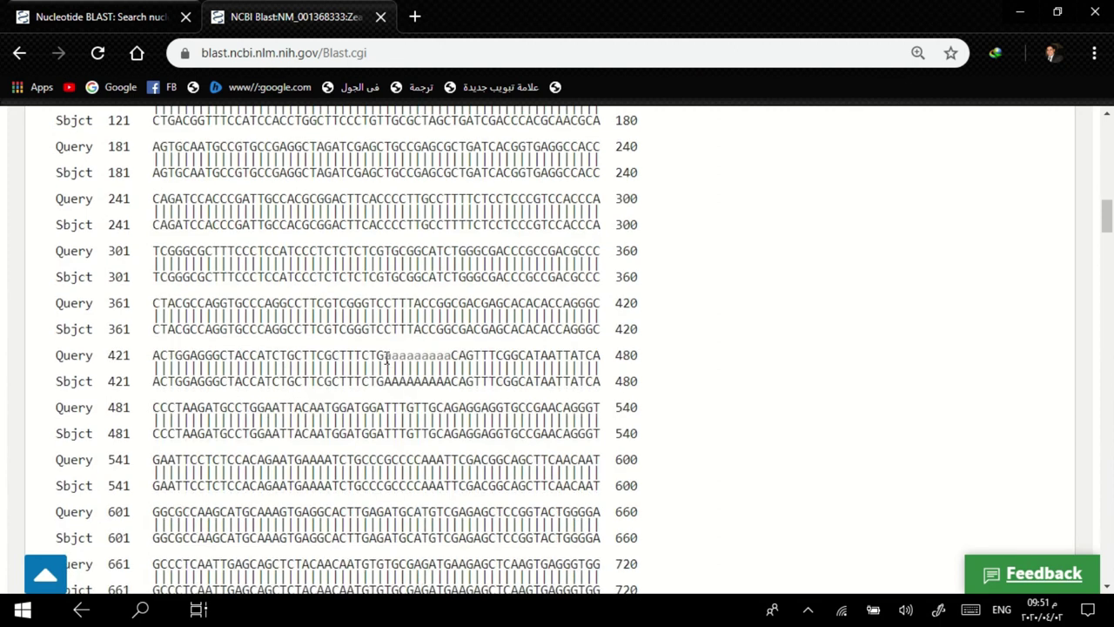
{"action": "left_click_drag", "start_coordinate": [386, 354], "coordinate": [456, 348]}
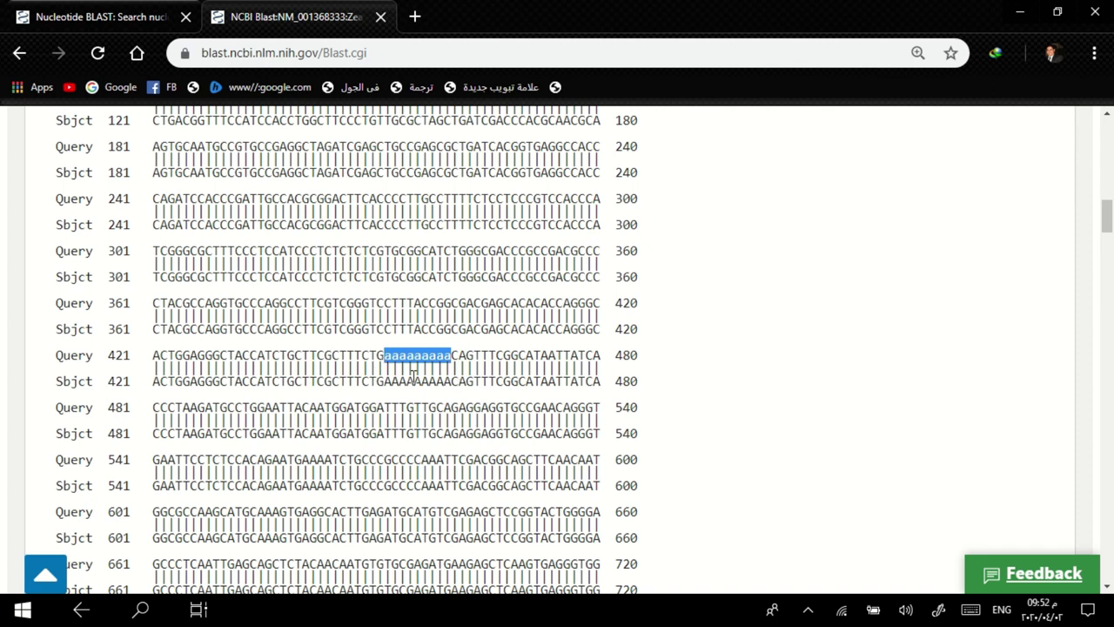
{"action": "triple_click", "coordinate": [422, 351]}
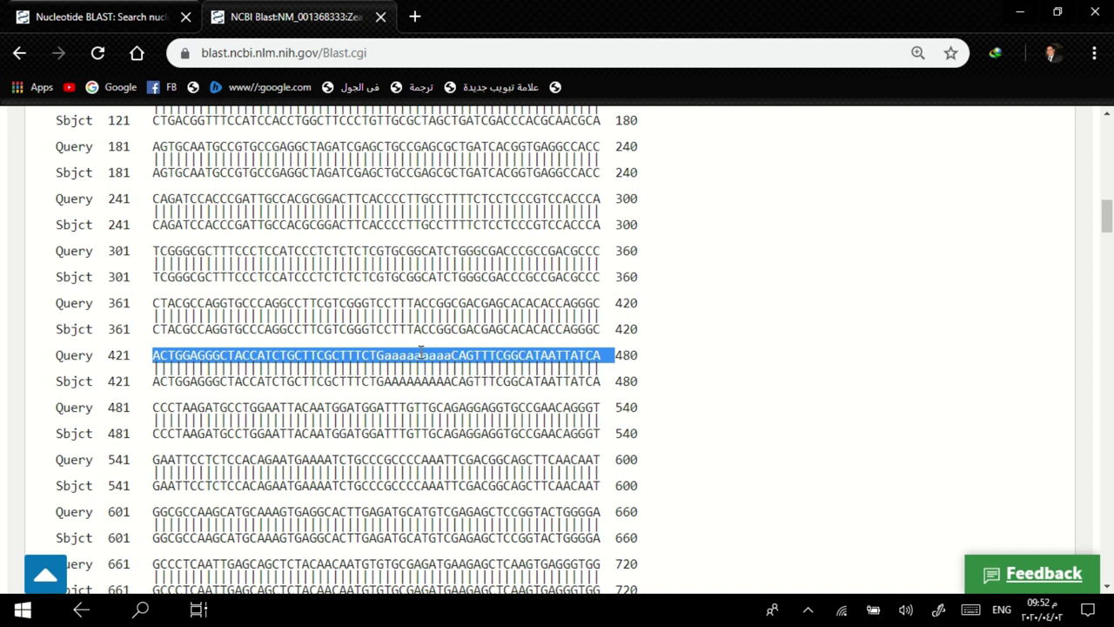
{"action": "left_click", "coordinate": [444, 355]}
{"action": "left_click_drag", "start_coordinate": [452, 357], "coordinate": [390, 355]}
Examine the first alignment from its header statistics down through the query and subject rows, checking the match lines between them.
{"action": "scroll", "coordinate": [293, 374], "scroll_direction": "up", "scroll_amount": 5}
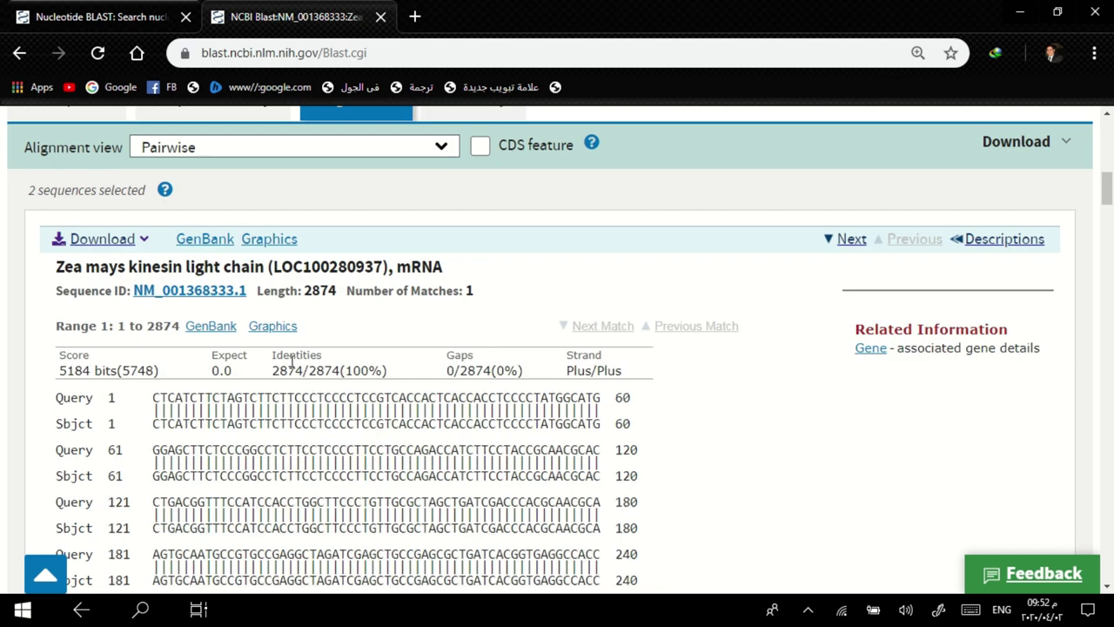
{"action": "scroll", "coordinate": [244, 348], "scroll_direction": "down", "scroll_amount": 2}
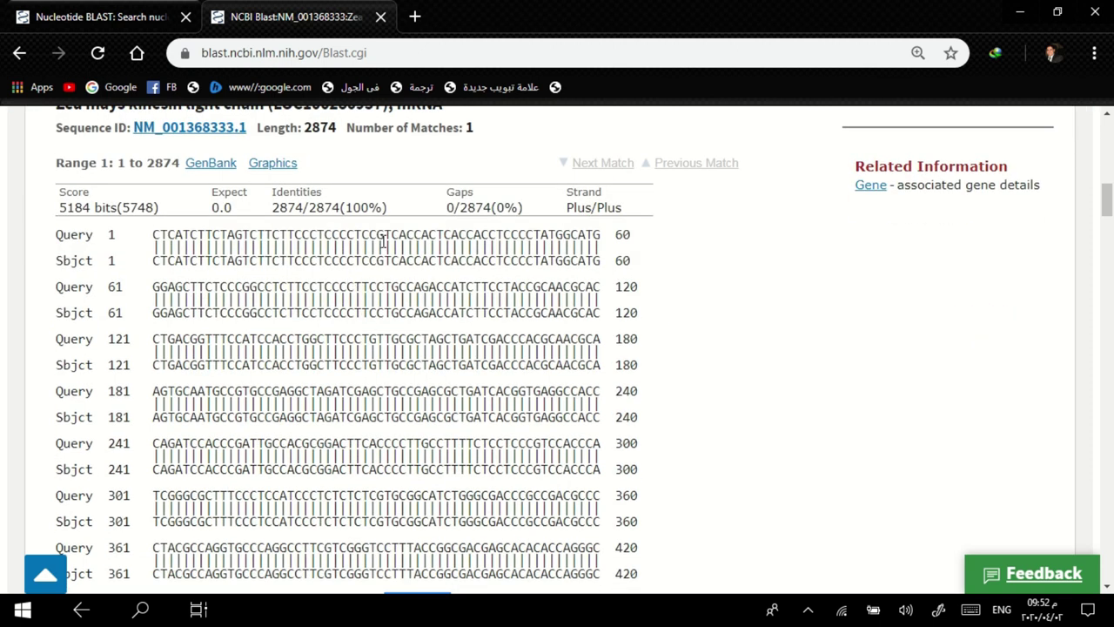
{"action": "scroll", "coordinate": [383, 242], "scroll_direction": "down", "scroll_amount": 4}
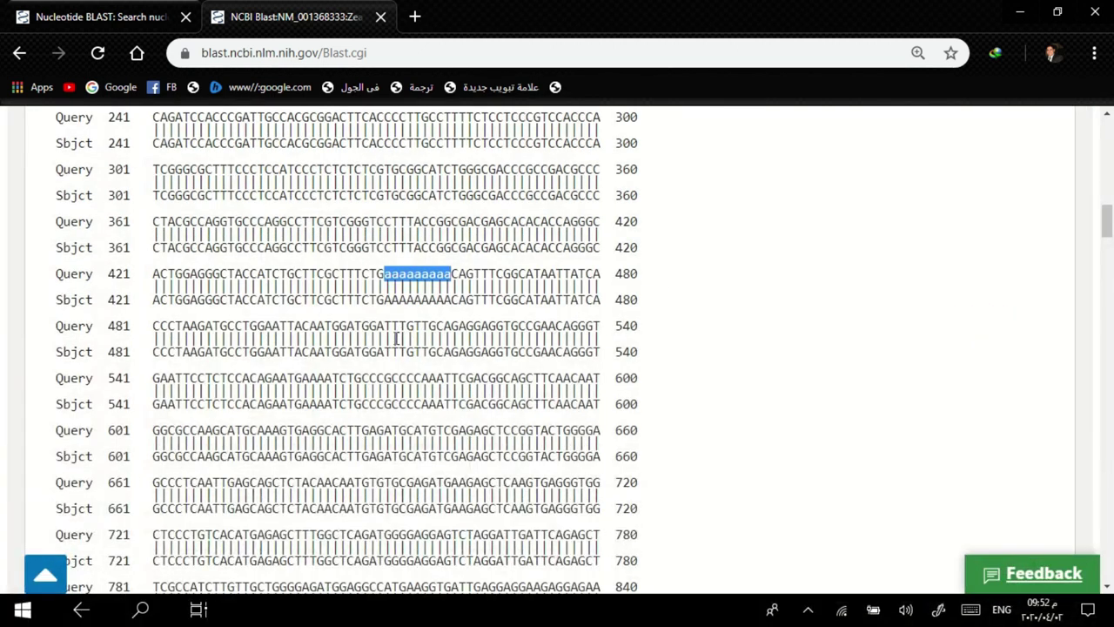
{"action": "scroll", "coordinate": [394, 396], "scroll_direction": "down", "scroll_amount": 1}
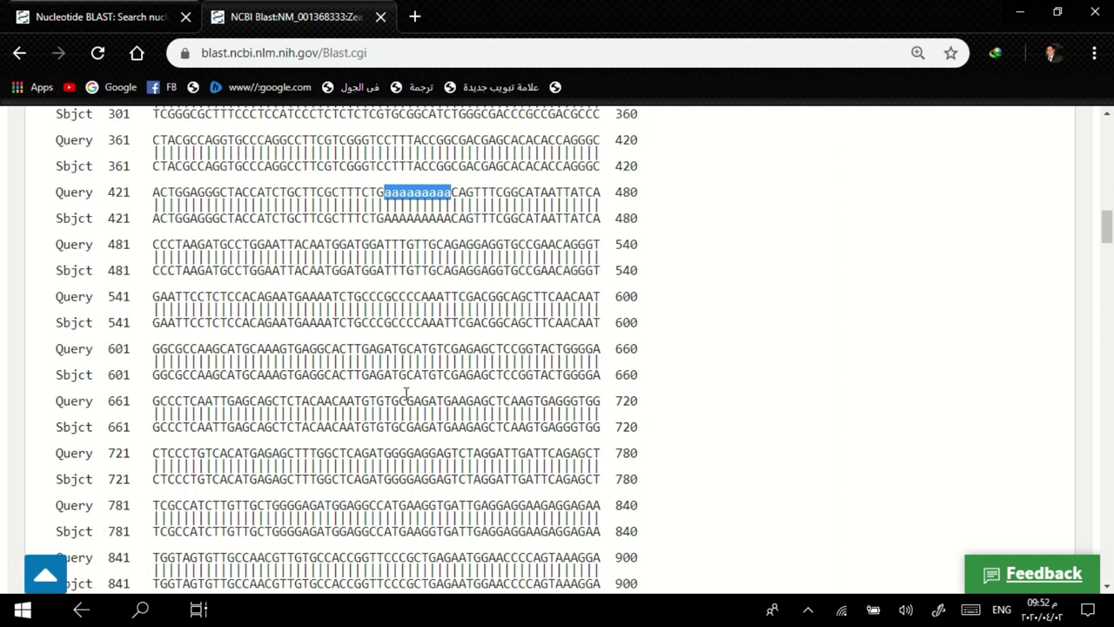
{"action": "scroll", "coordinate": [405, 393], "scroll_direction": "down", "scroll_amount": 1}
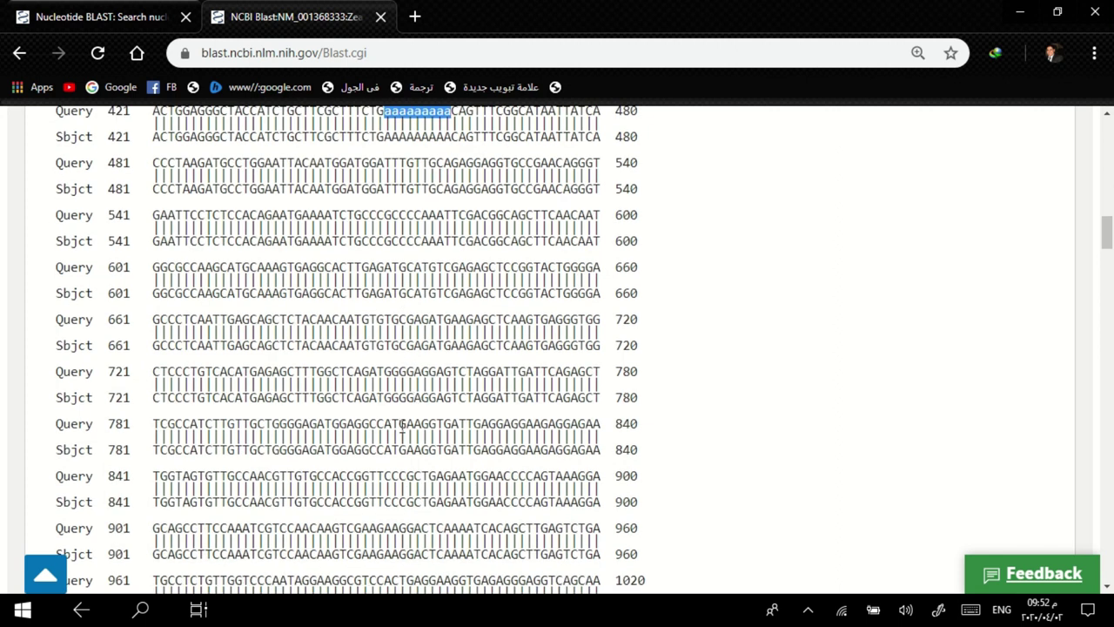
{"action": "scroll", "coordinate": [403, 426], "scroll_direction": "down", "scroll_amount": 3}
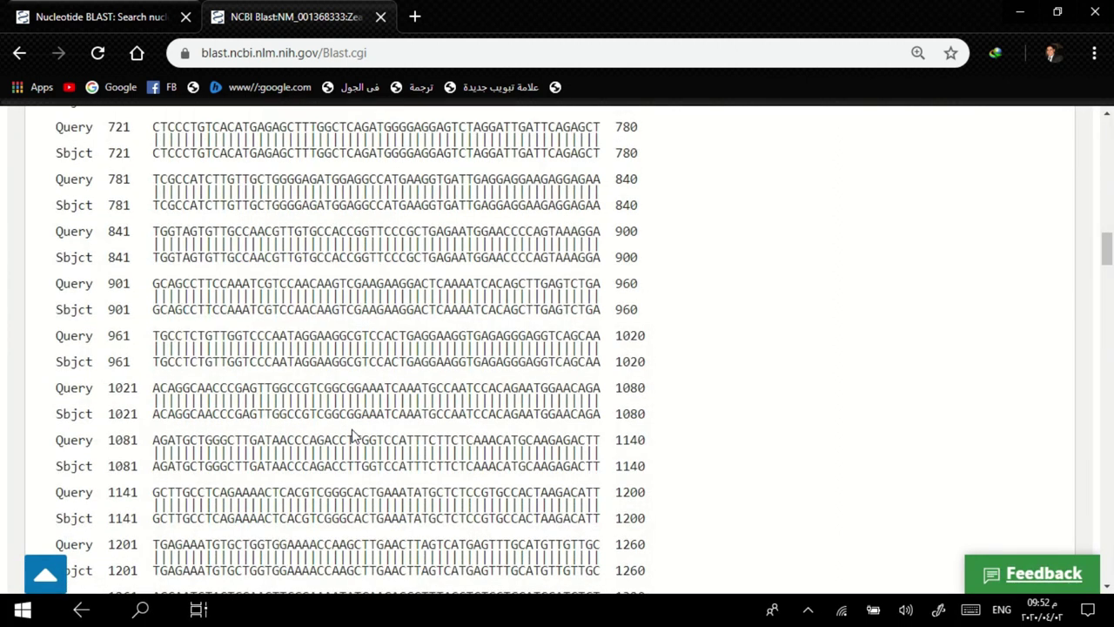
{"action": "scroll", "coordinate": [353, 433], "scroll_direction": "down", "scroll_amount": 2}
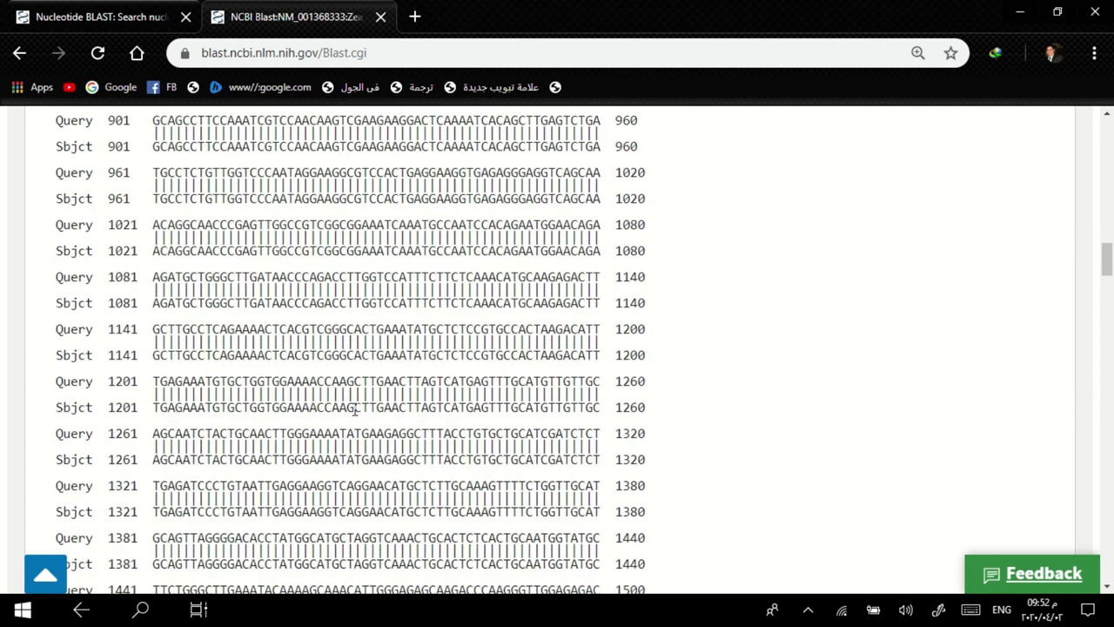
{"action": "scroll", "coordinate": [355, 409], "scroll_direction": "down", "scroll_amount": 1}
{"action": "scroll", "coordinate": [355, 408], "scroll_direction": "down", "scroll_amount": 3}
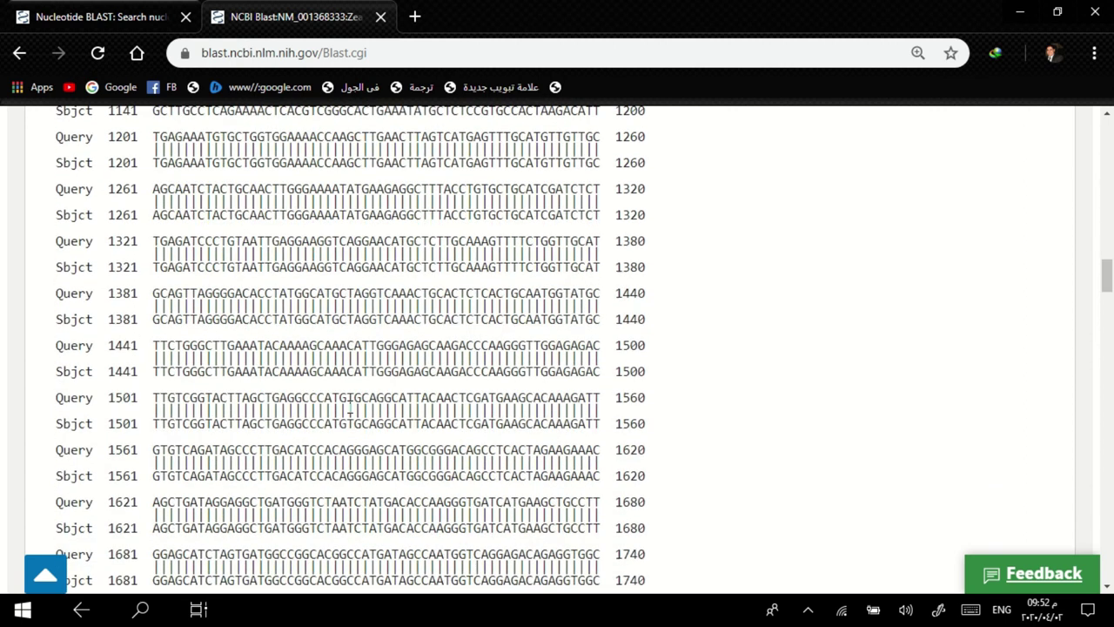
{"action": "scroll", "coordinate": [353, 404], "scroll_direction": "down", "scroll_amount": 12}
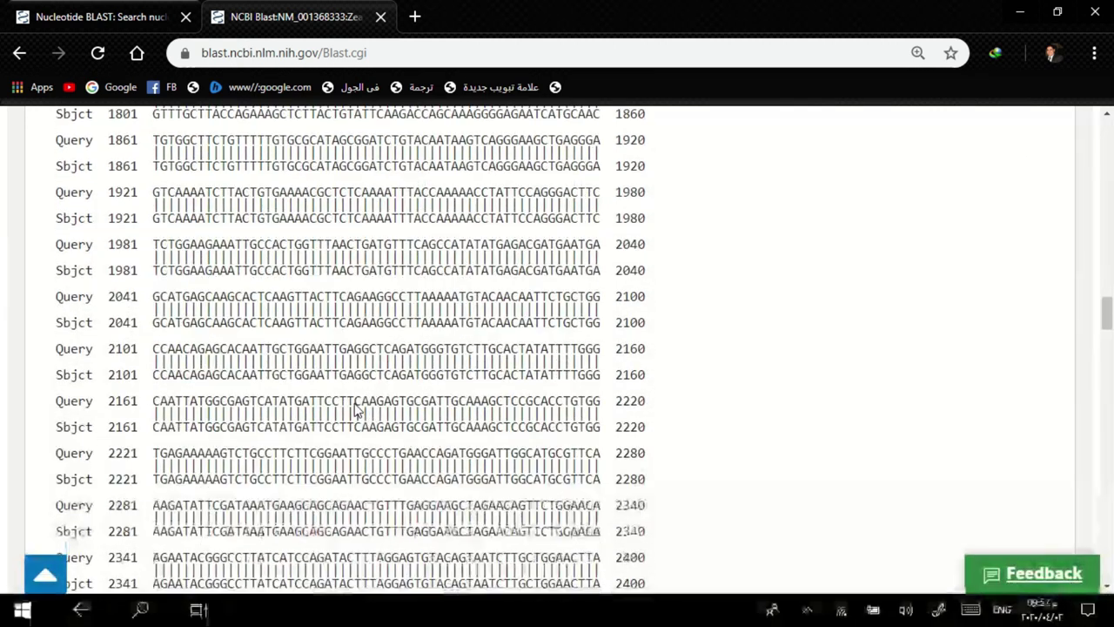
In the Zea mays clone 1477920 alignment, check the identities and point out the first mismatch in the opening row's match line.
{"action": "scroll", "coordinate": [355, 400], "scroll_direction": "down", "scroll_amount": 6}
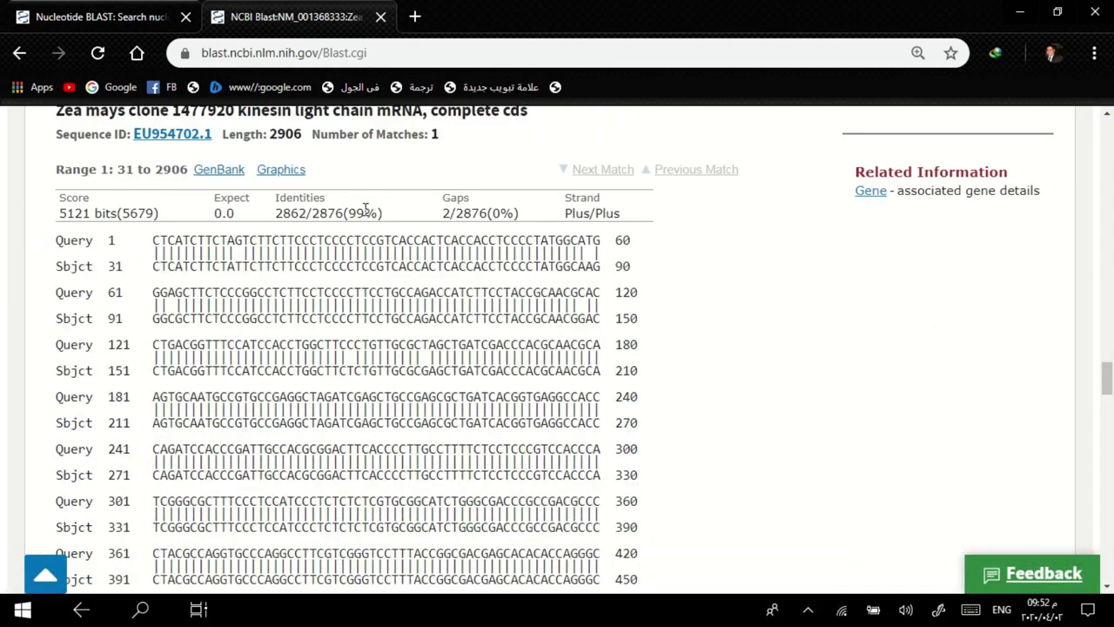
{"action": "triple_click", "coordinate": [242, 247]}
{"action": "left_click", "coordinate": [235, 248]}
{"action": "scroll", "coordinate": [239, 270], "scroll_direction": "down", "scroll_amount": 1}
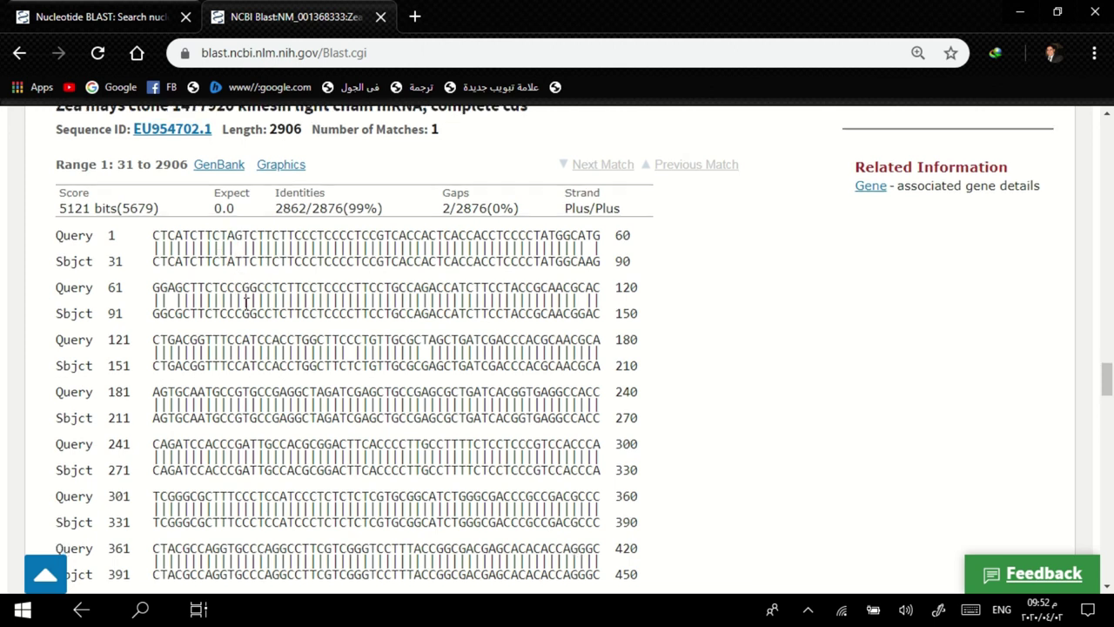
Highlight the two-dash gap after the lowercase a's in the second alignment's query row starting at 421, then clear the highlight.
{"action": "scroll", "coordinate": [247, 318], "scroll_direction": "down", "scroll_amount": 3}
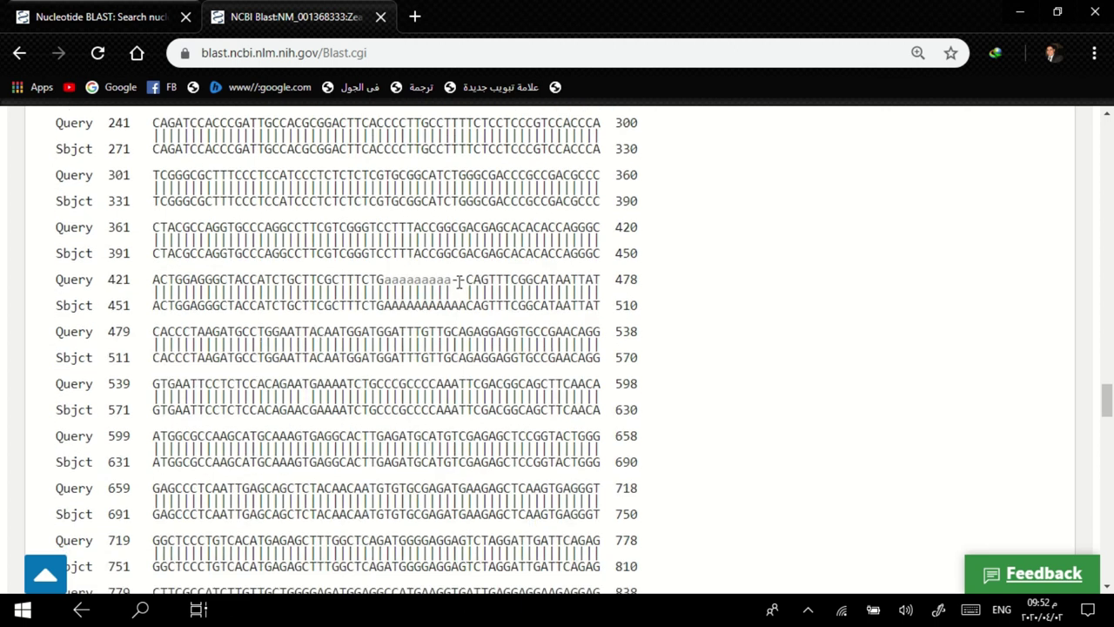
{"action": "left_click_drag", "start_coordinate": [456, 280], "coordinate": [471, 282]}
{"action": "left_click_drag", "start_coordinate": [465, 281], "coordinate": [600, 280]}
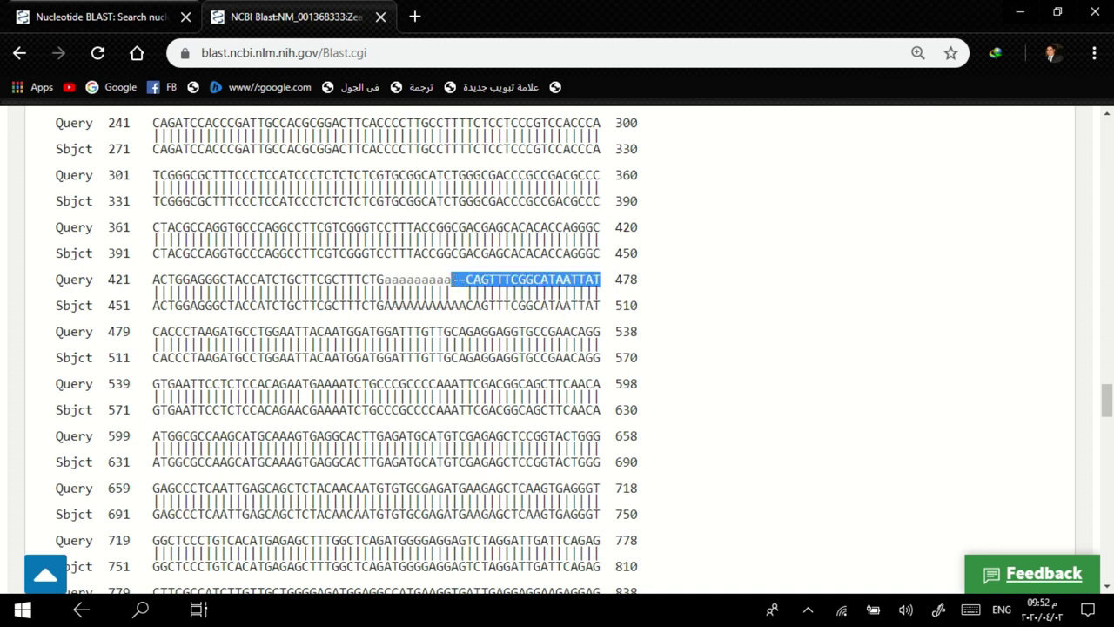
{"action": "left_click", "coordinate": [457, 283]}
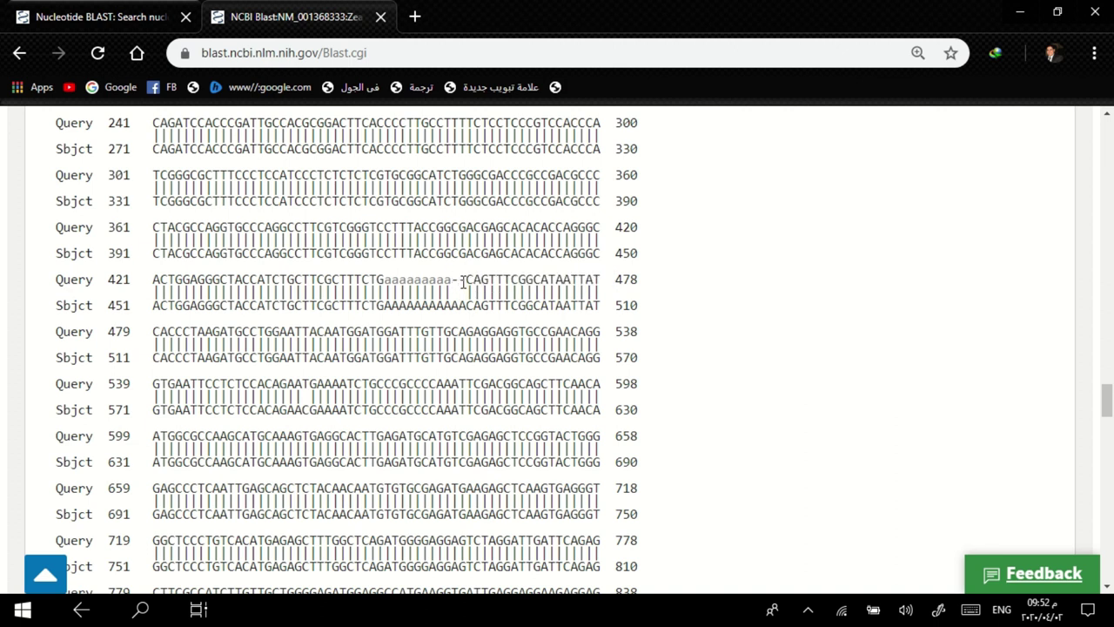
Point out the gap dashes in the second alignment's query row starting at 421 and the subject bases opposite them.
{"action": "left_click_drag", "start_coordinate": [458, 280], "coordinate": [452, 280]}
{"action": "left_click_drag", "start_coordinate": [460, 306], "coordinate": [453, 307]}
{"action": "left_click_drag", "start_coordinate": [437, 280], "coordinate": [441, 283]}
Go through the rest of the second alignment and highlight the trailing lowercase a's in its last query row, starting at 2819.
{"action": "scroll", "coordinate": [438, 348], "scroll_direction": "down", "scroll_amount": 4}
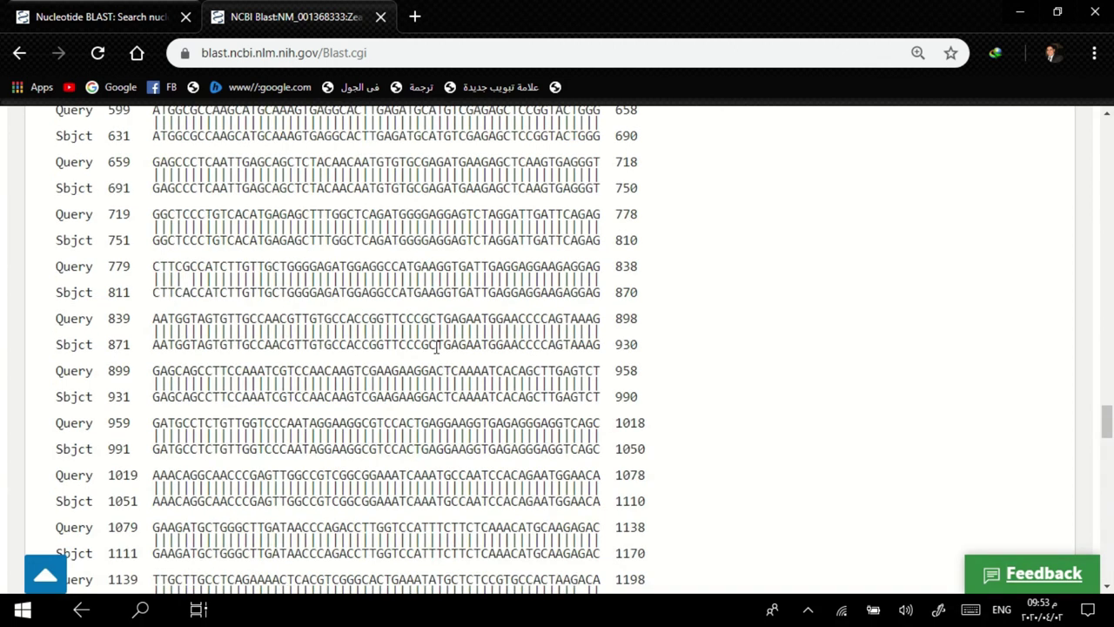
{"action": "scroll", "coordinate": [438, 348], "scroll_direction": "down", "scroll_amount": 15}
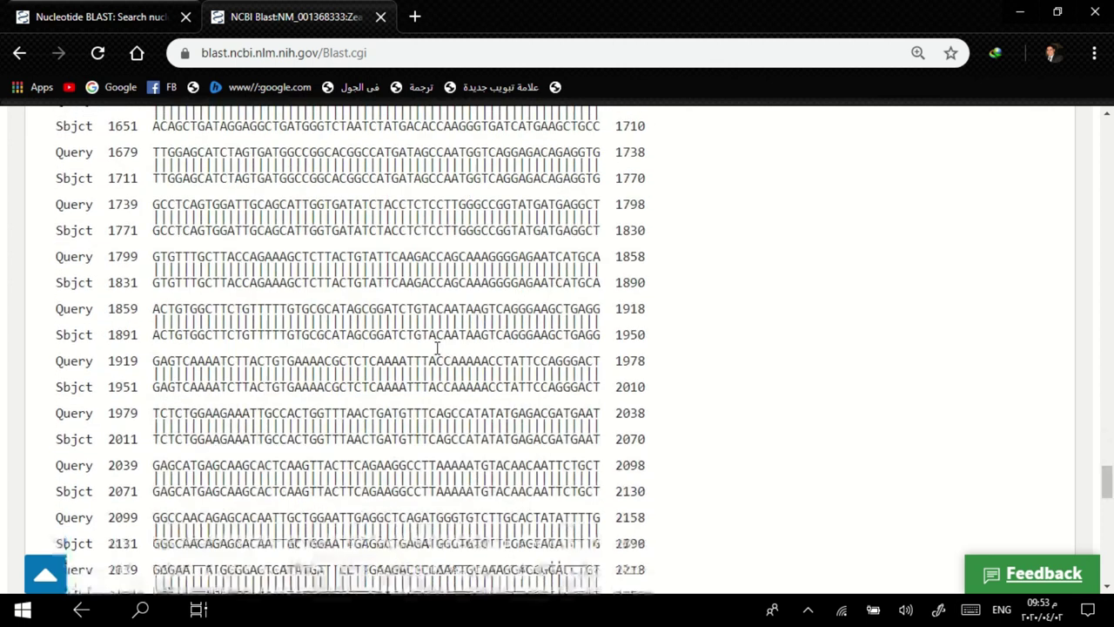
{"action": "scroll", "coordinate": [439, 347], "scroll_direction": "down", "scroll_amount": 8}
{"action": "scroll", "coordinate": [438, 351], "scroll_direction": "up", "scroll_amount": 3}
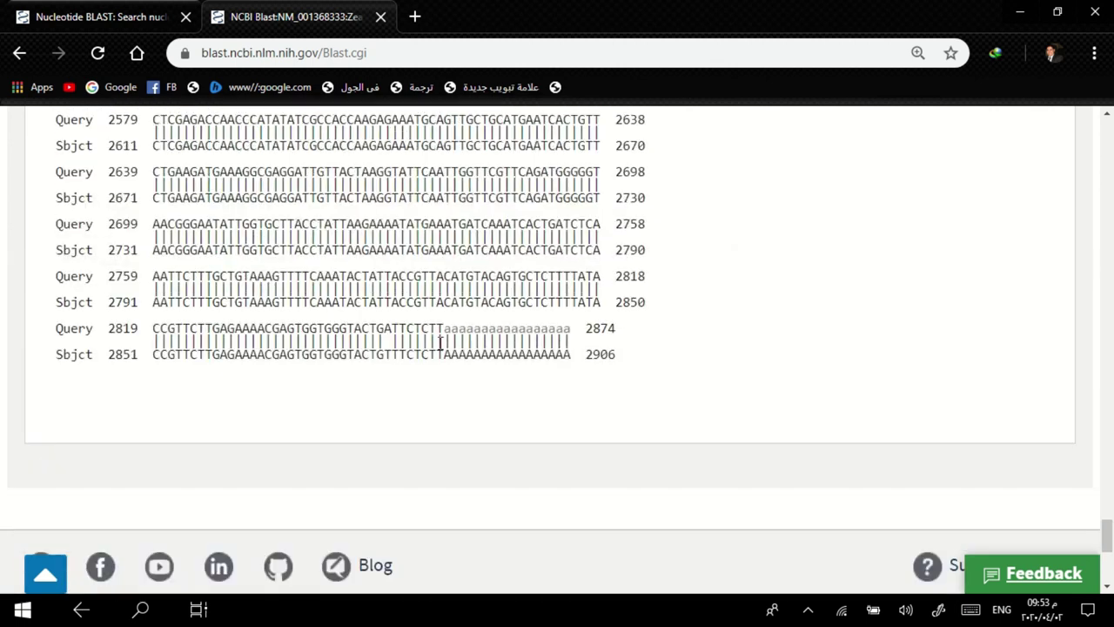
{"action": "left_click_drag", "start_coordinate": [450, 326], "coordinate": [583, 328]}
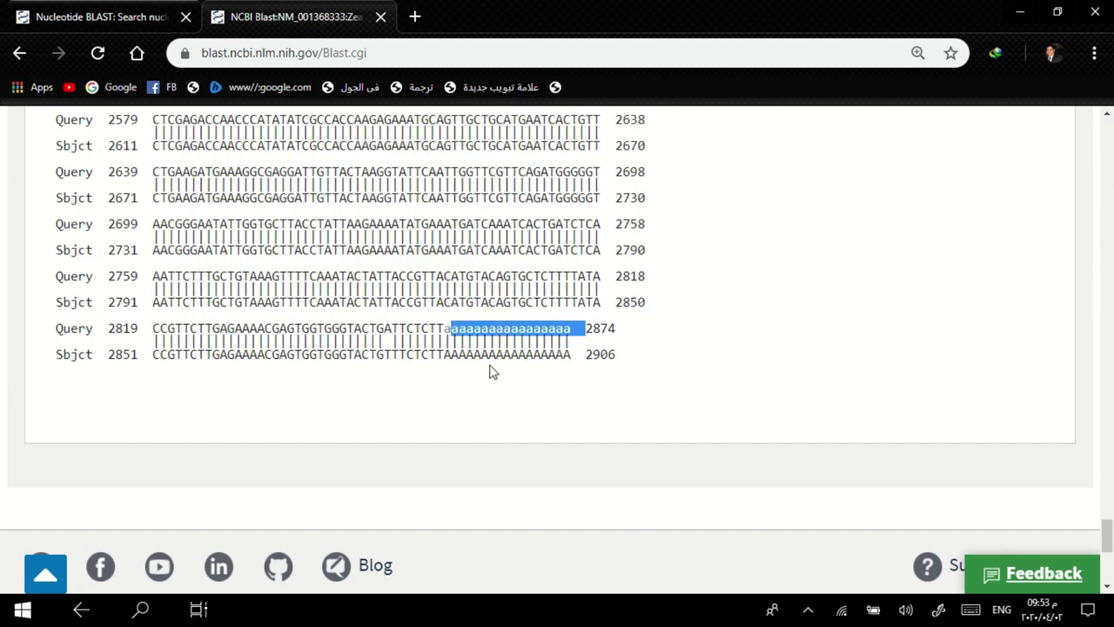
Open the Taxonomy results and view the Organism and Taxonomy reports alongside the Lineage report.
{"action": "scroll", "coordinate": [490, 365], "scroll_direction": "up", "scroll_amount": 6}
{"action": "scroll", "coordinate": [487, 357], "scroll_direction": "up", "scroll_amount": 15}
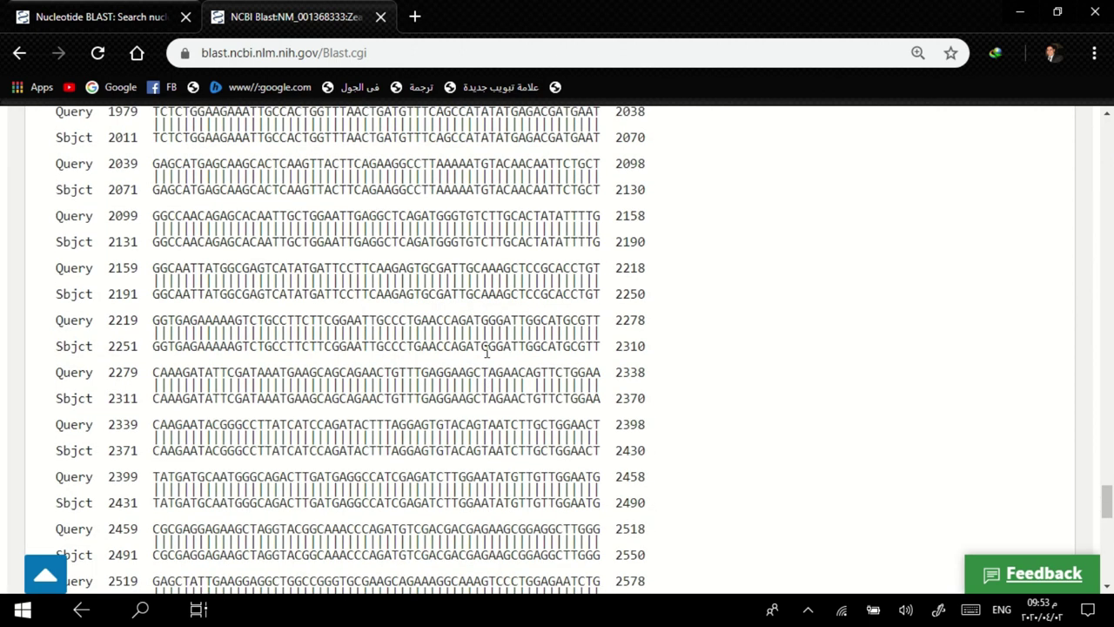
{"action": "scroll", "coordinate": [488, 352], "scroll_direction": "down", "scroll_amount": 20}
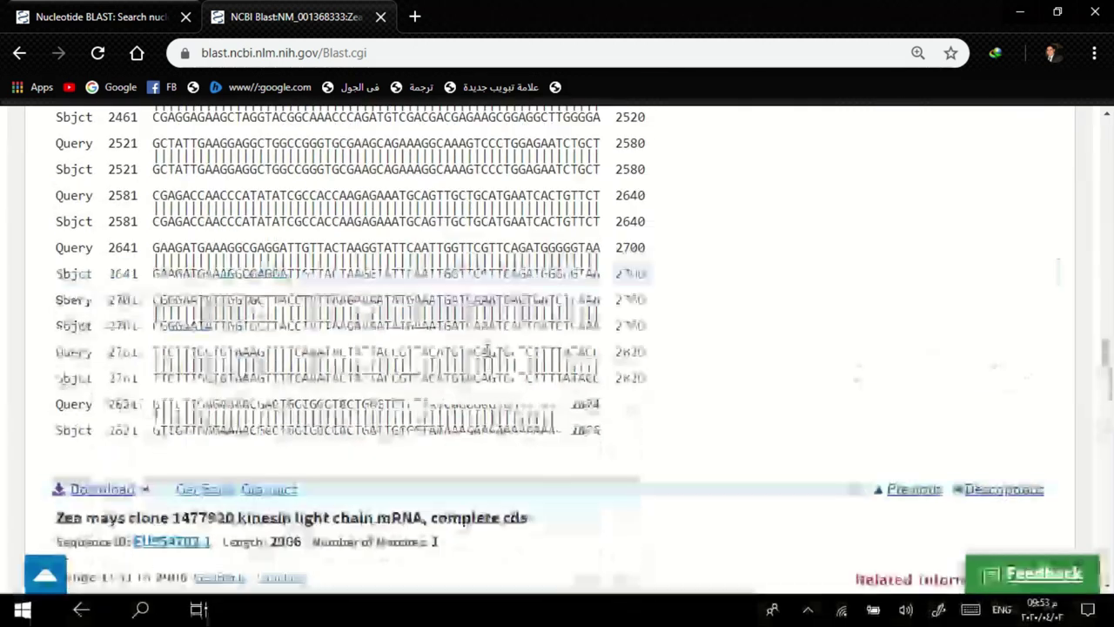
{"action": "scroll", "coordinate": [487, 346], "scroll_direction": "up", "scroll_amount": 20}
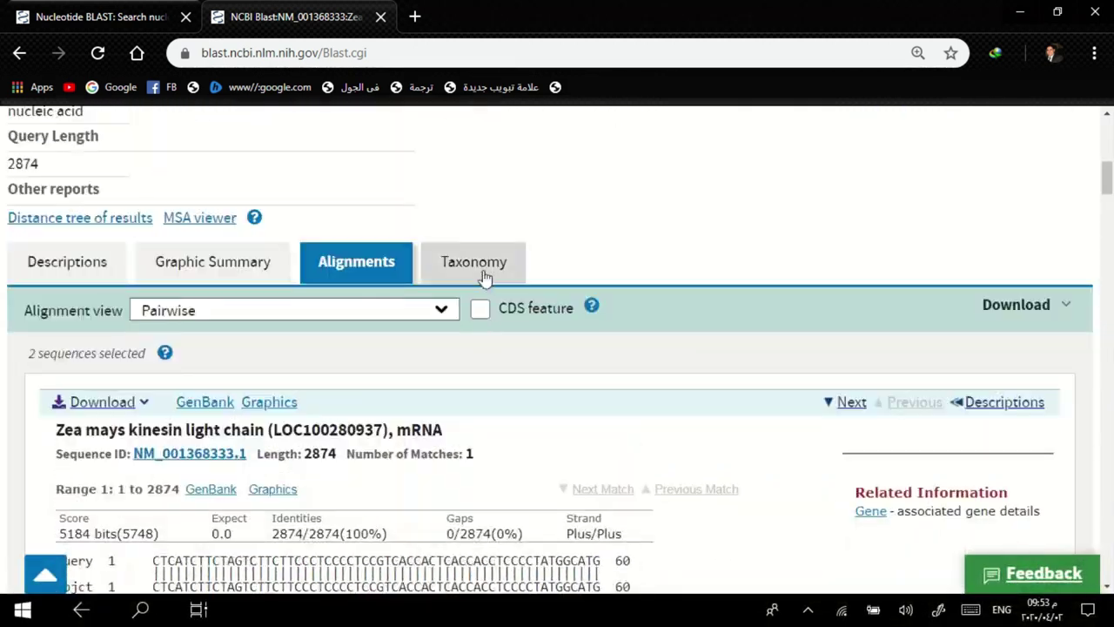
{"action": "left_click", "coordinate": [485, 275]}
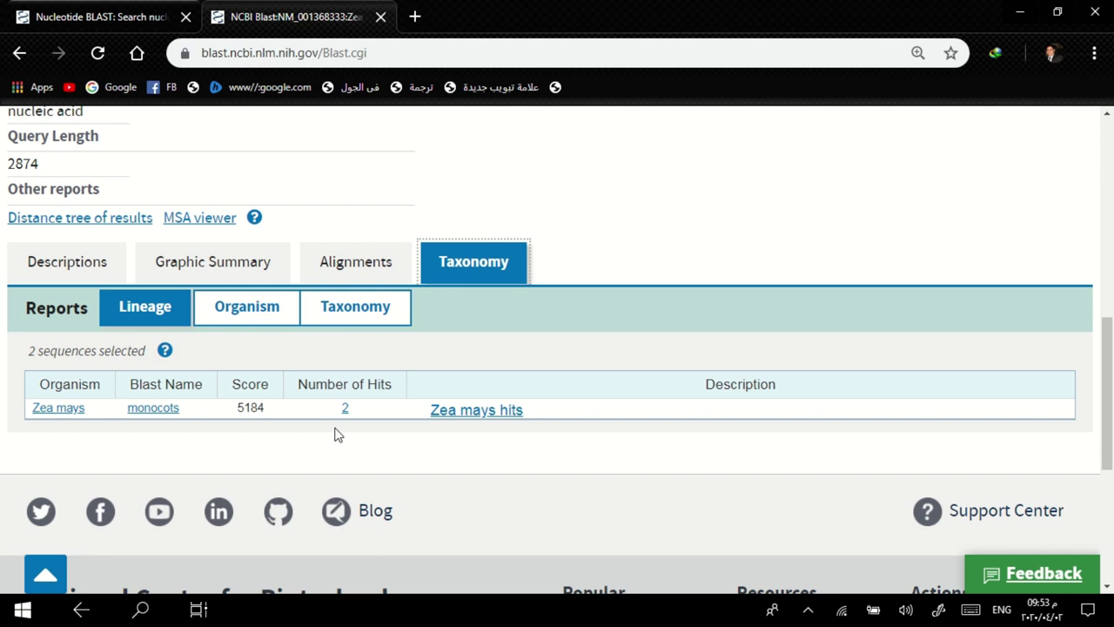
{"action": "scroll", "coordinate": [571, 442], "scroll_direction": "down", "scroll_amount": 1}
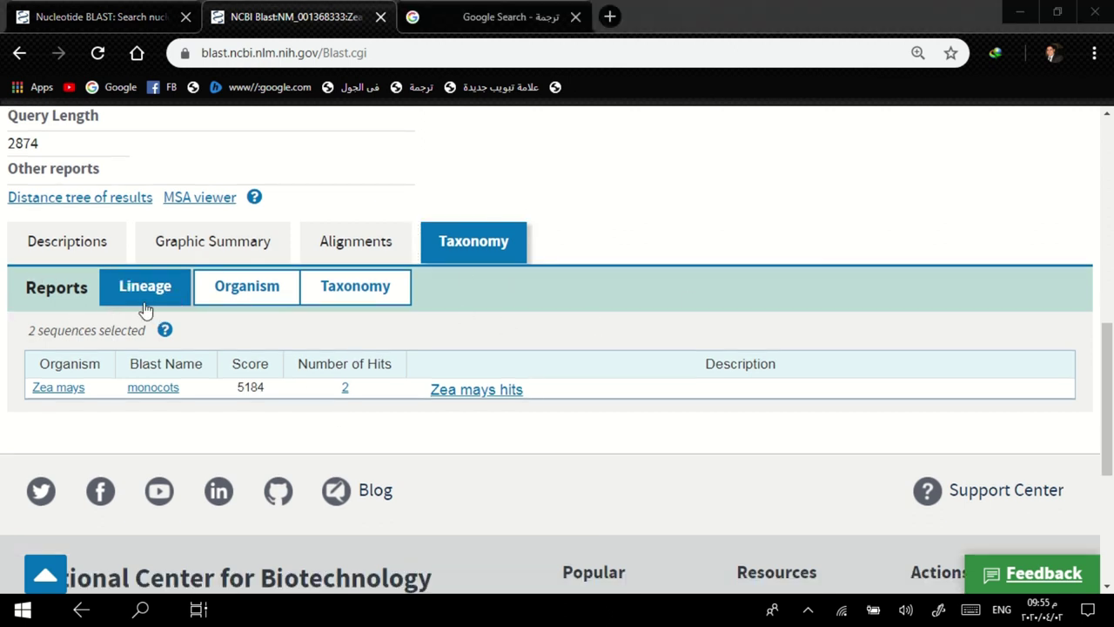
{"action": "left_click", "coordinate": [247, 288]}
{"action": "left_click", "coordinate": [370, 287]}
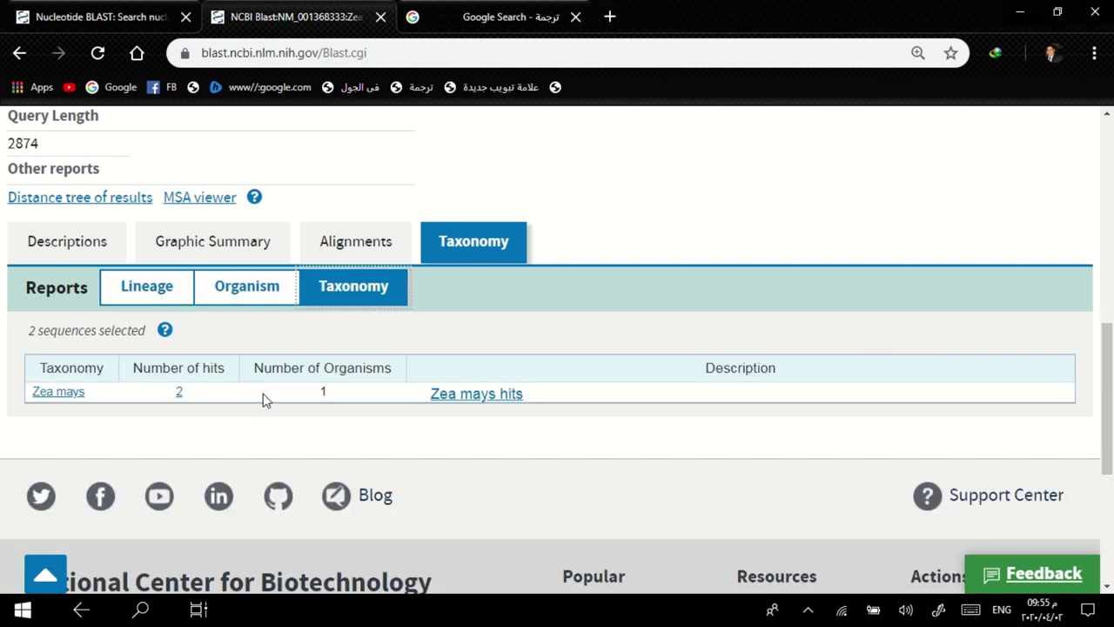
{"action": "scroll", "coordinate": [335, 363], "scroll_direction": "down", "scroll_amount": 3}
Return to the Descriptions results and look over the query details and the list of sequences producing significant alignments.
{"action": "scroll", "coordinate": [344, 359], "scroll_direction": "up", "scroll_amount": 4}
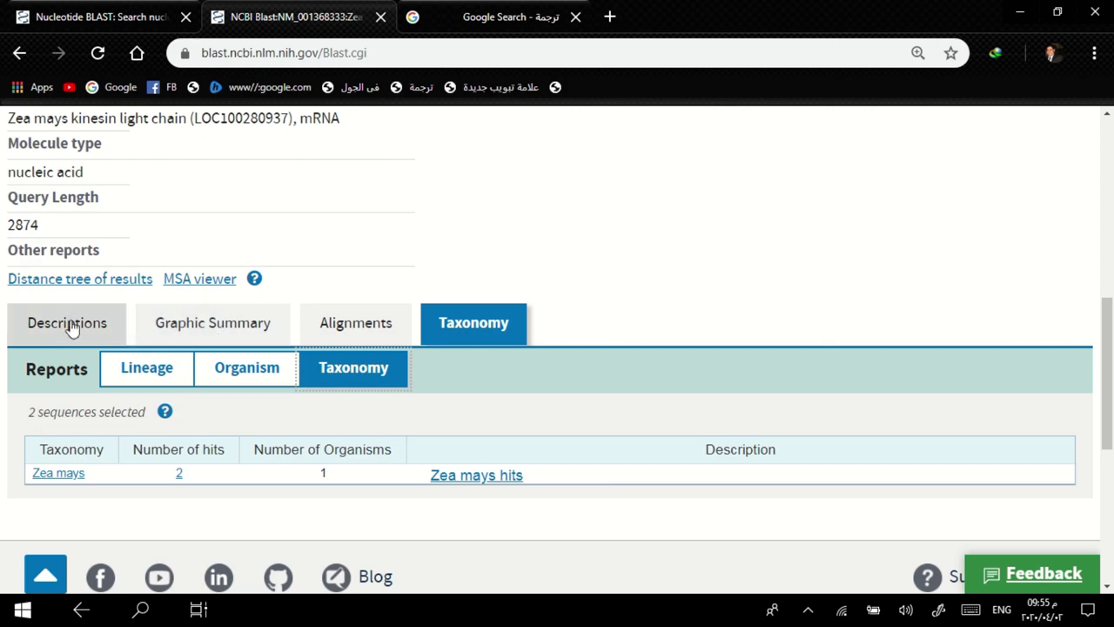
{"action": "scroll", "coordinate": [52, 331], "scroll_direction": "up", "scroll_amount": 2}
{"action": "left_click", "coordinate": [39, 478]}
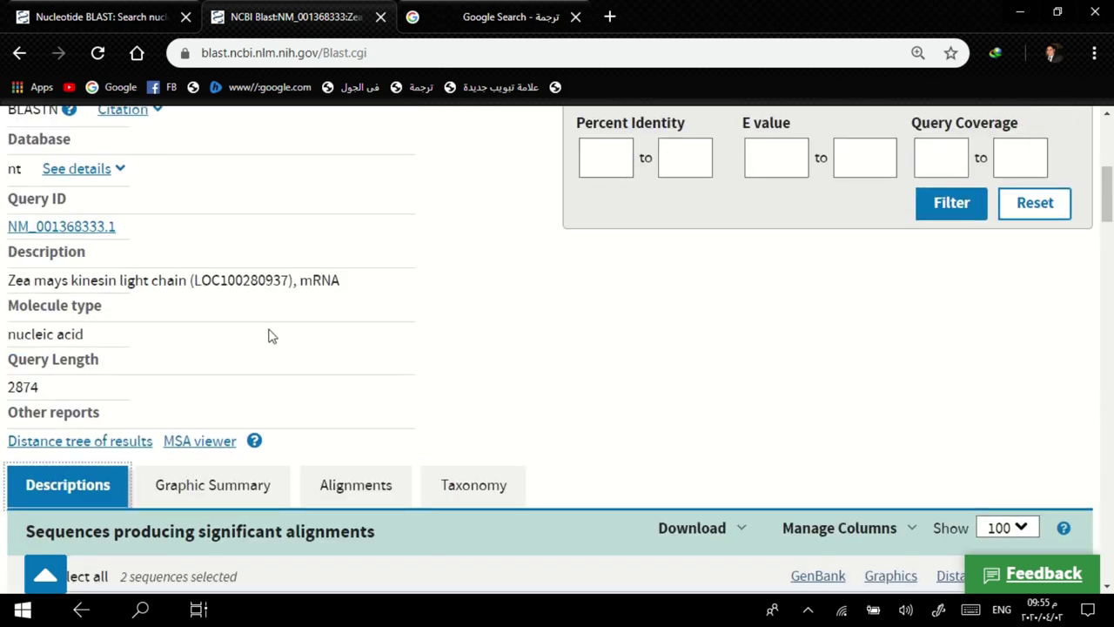
{"action": "scroll", "coordinate": [265, 335], "scroll_direction": "down", "scroll_amount": 15}
{"action": "scroll", "coordinate": [341, 301], "scroll_direction": "up", "scroll_amount": 15}
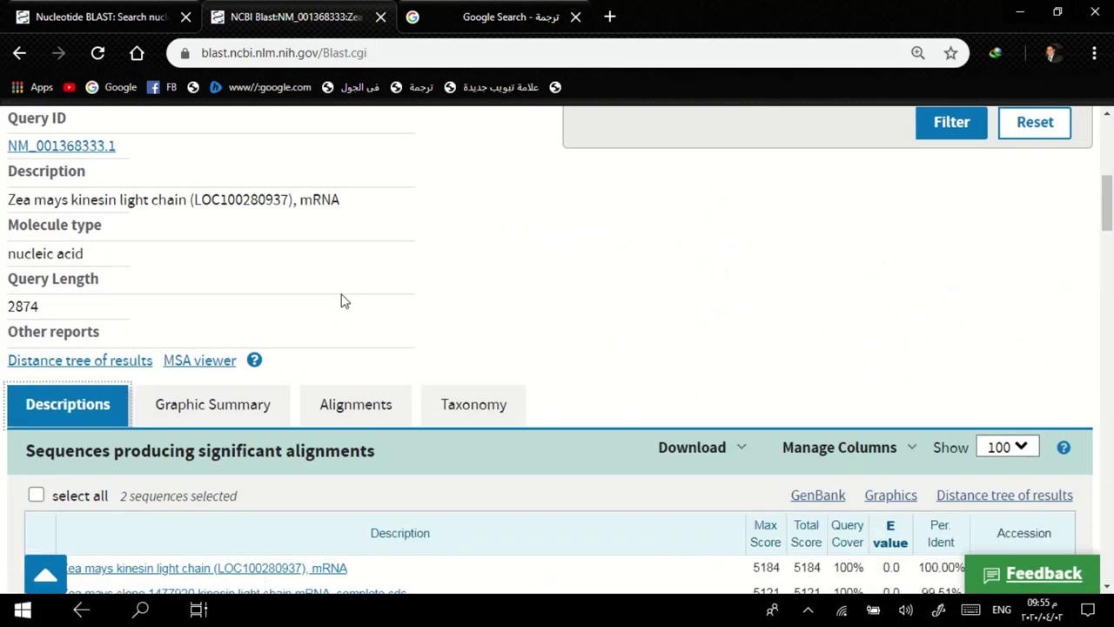
{"action": "scroll", "coordinate": [341, 301], "scroll_direction": "down", "scroll_amount": 5}
{"action": "scroll", "coordinate": [459, 322], "scroll_direction": "up", "scroll_amount": 1}
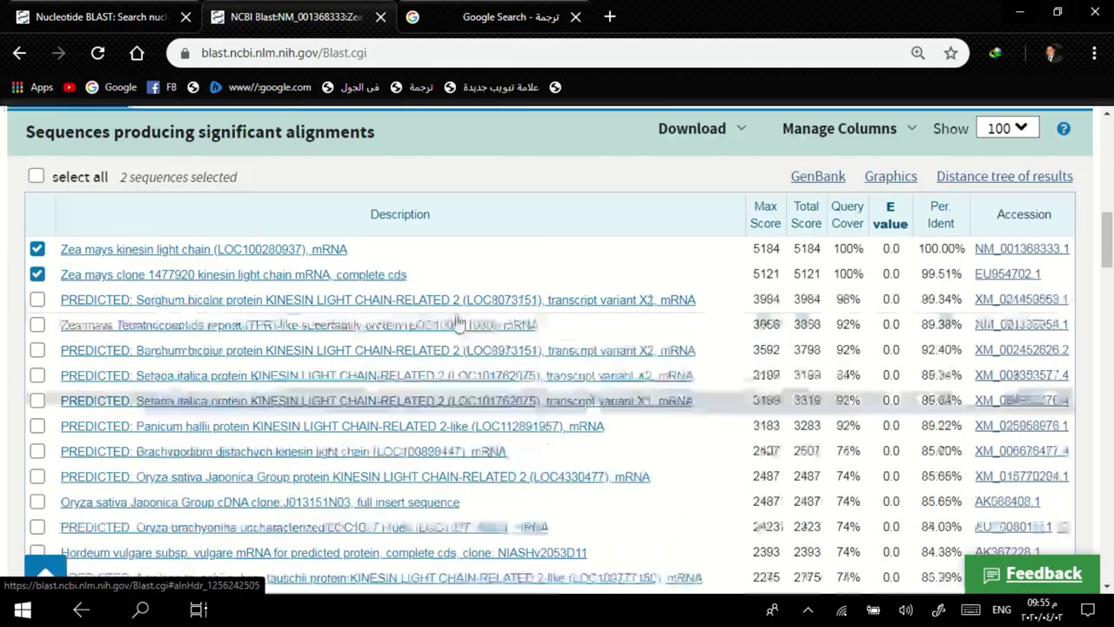
{"action": "scroll", "coordinate": [459, 322], "scroll_direction": "up", "scroll_amount": 12}
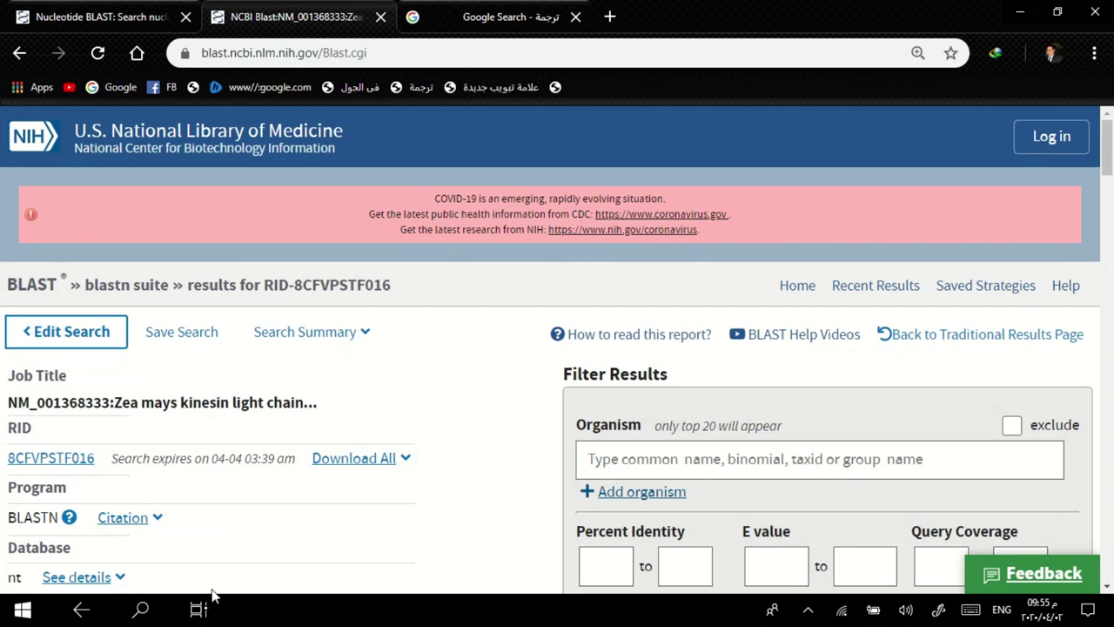
Switch to the Sequence Similarity Search document in Word and read the tblastn instructions following question 1.
{"action": "key", "text": "alt+Tab"}
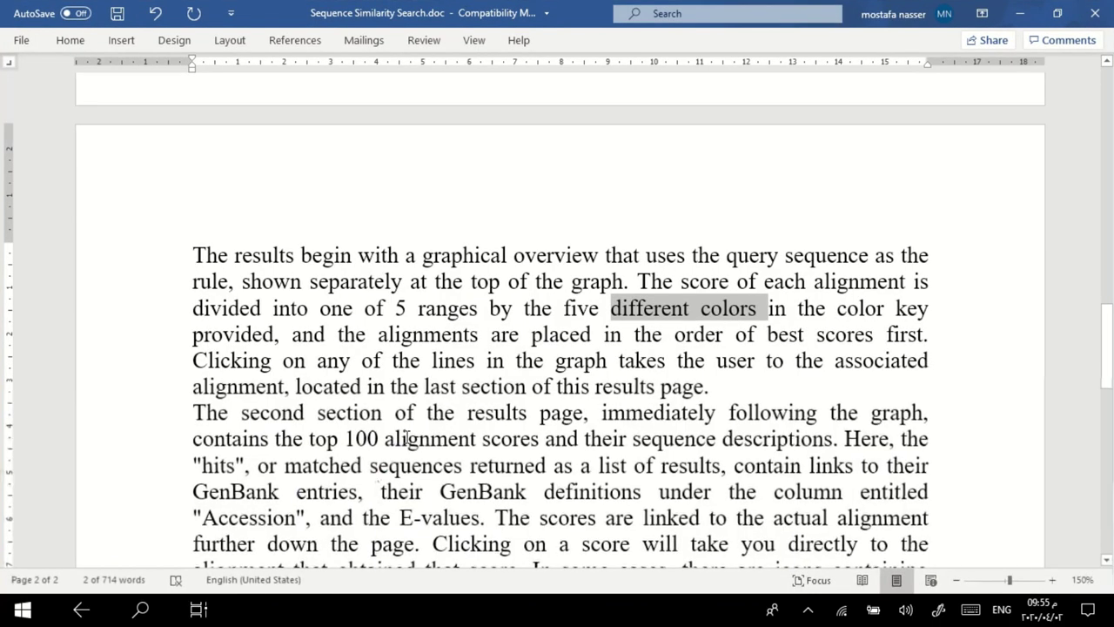
{"action": "scroll", "coordinate": [557, 313], "scroll_direction": "up", "scroll_amount": 5}
{"action": "scroll", "coordinate": [216, 270], "scroll_direction": "down", "scroll_amount": 5}
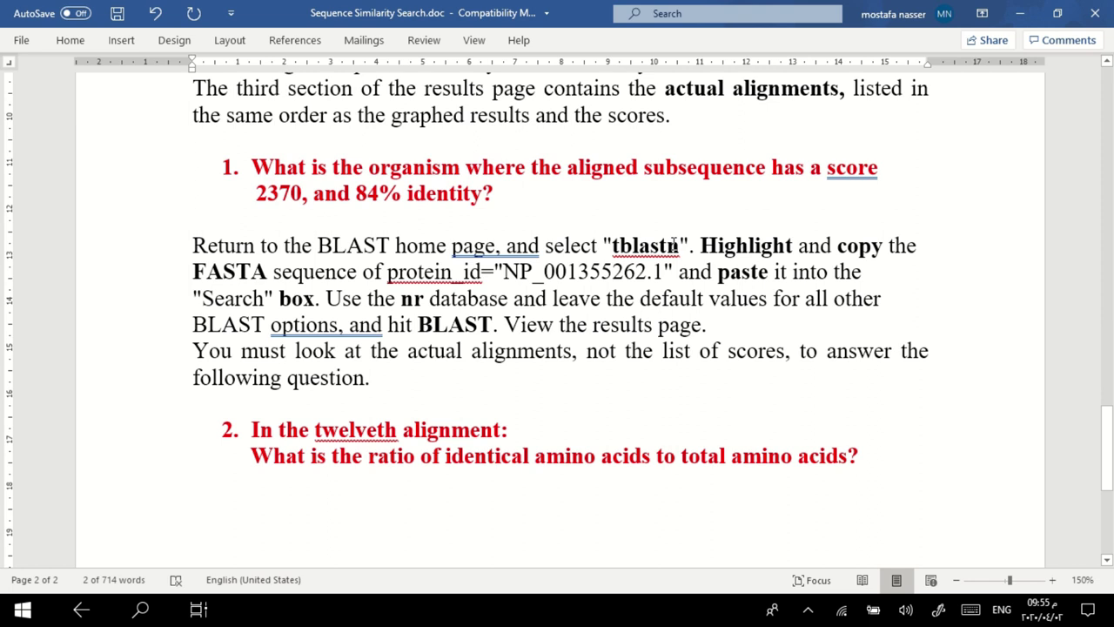
Switch to Chrome, close the blastn results, and open tblastn from the BLAST home page.
{"action": "key", "text": "alt+Tab"}
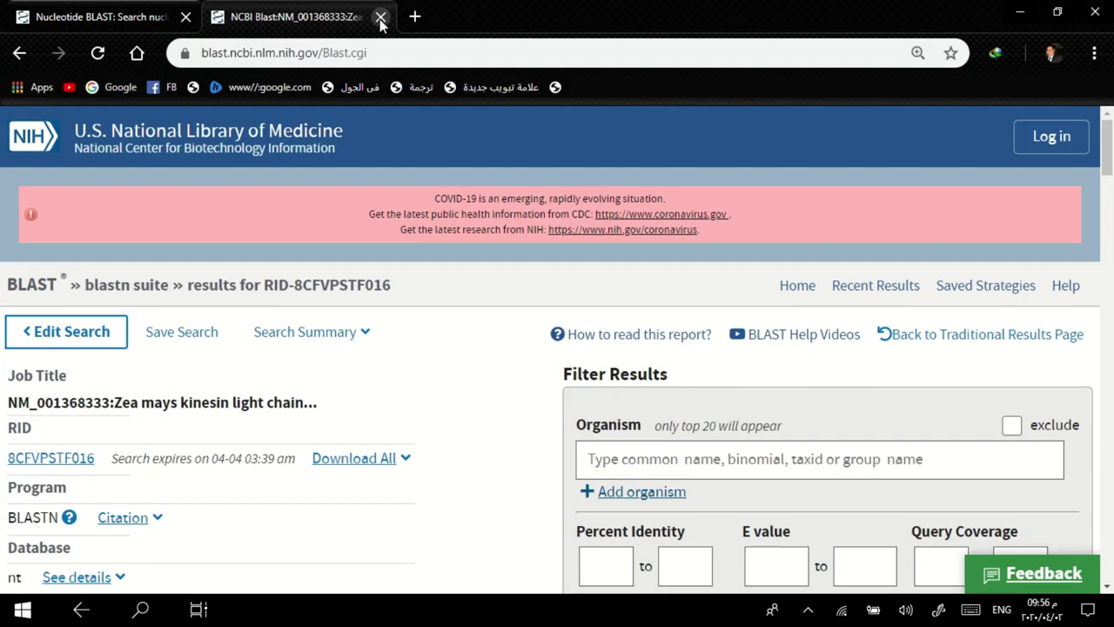
{"action": "left_click", "coordinate": [381, 18]}
{"action": "scroll", "coordinate": [106, 260], "scroll_direction": "up", "scroll_amount": 5}
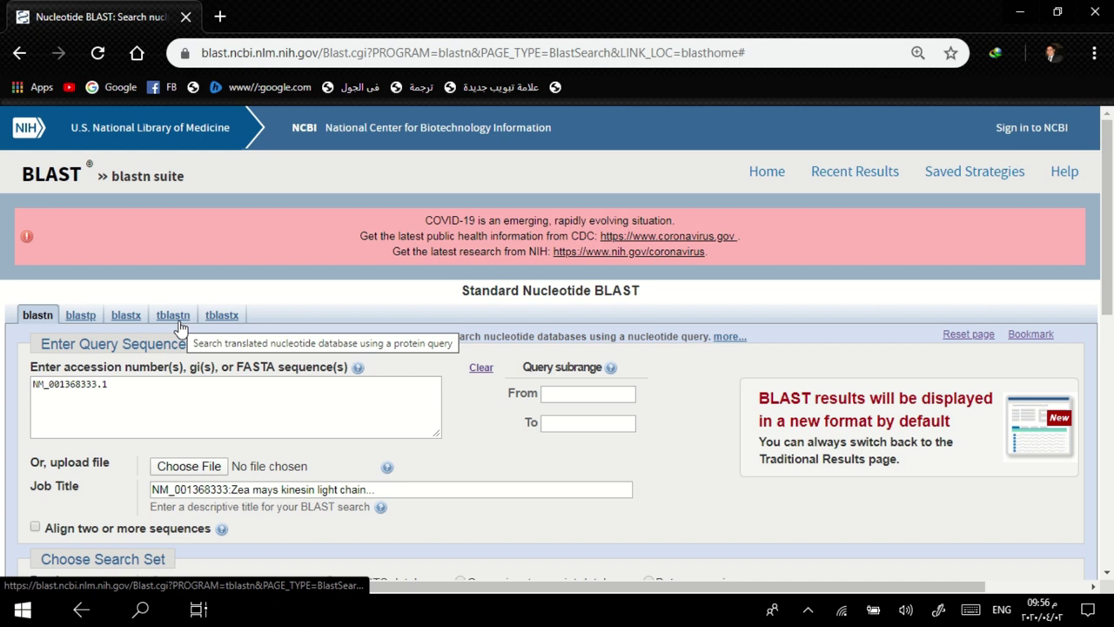
{"action": "left_click", "coordinate": [59, 180]}
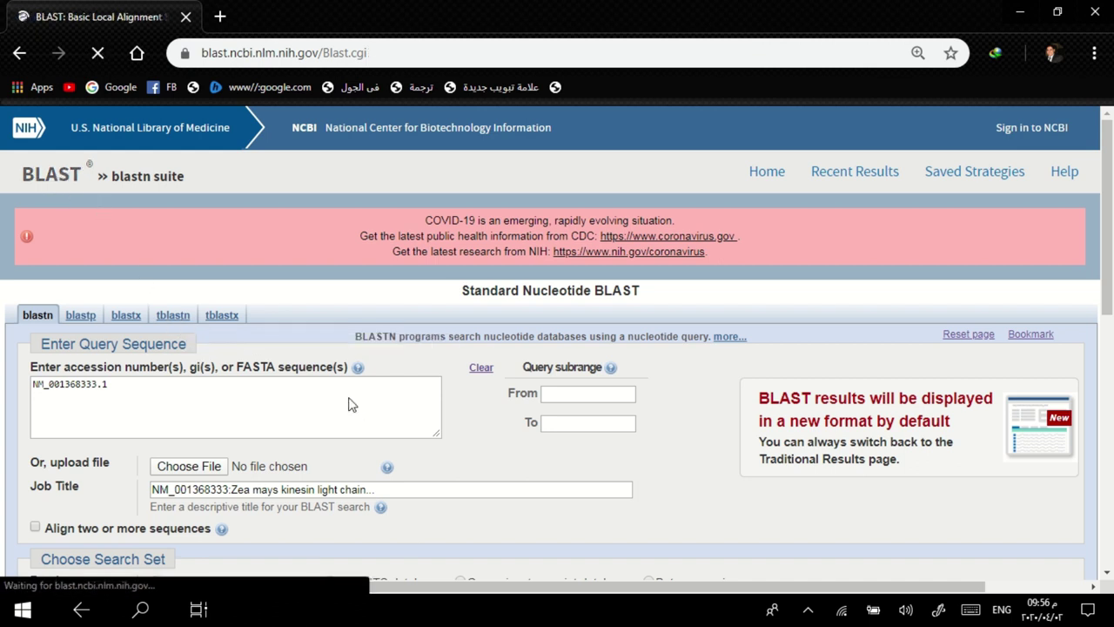
{"action": "scroll", "coordinate": [495, 375], "scroll_direction": "down", "scroll_amount": 4}
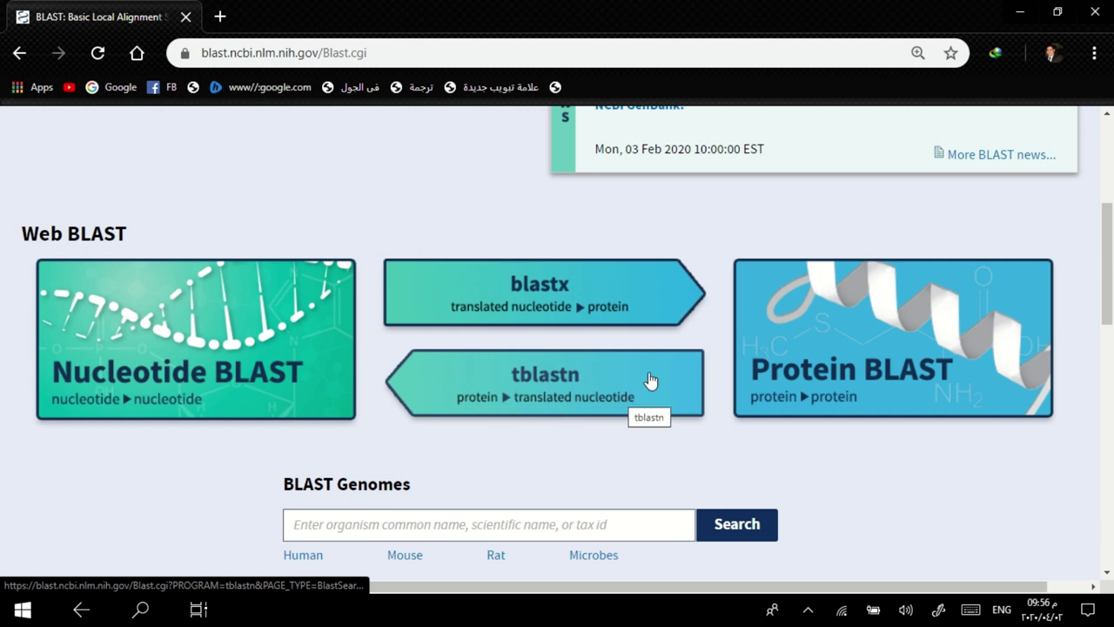
{"action": "left_click", "coordinate": [566, 390]}
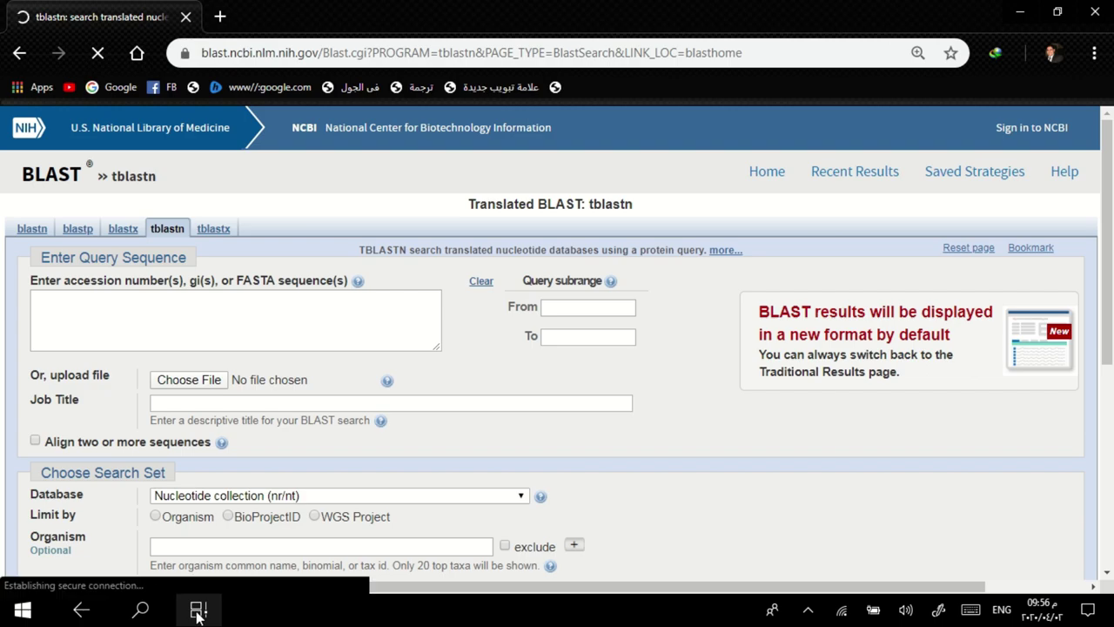
Copy the protein ID NP_001355262.1 from the Word document and paste it as the tblastn query sequence in Chrome.
{"action": "key", "text": "alt+Tab"}
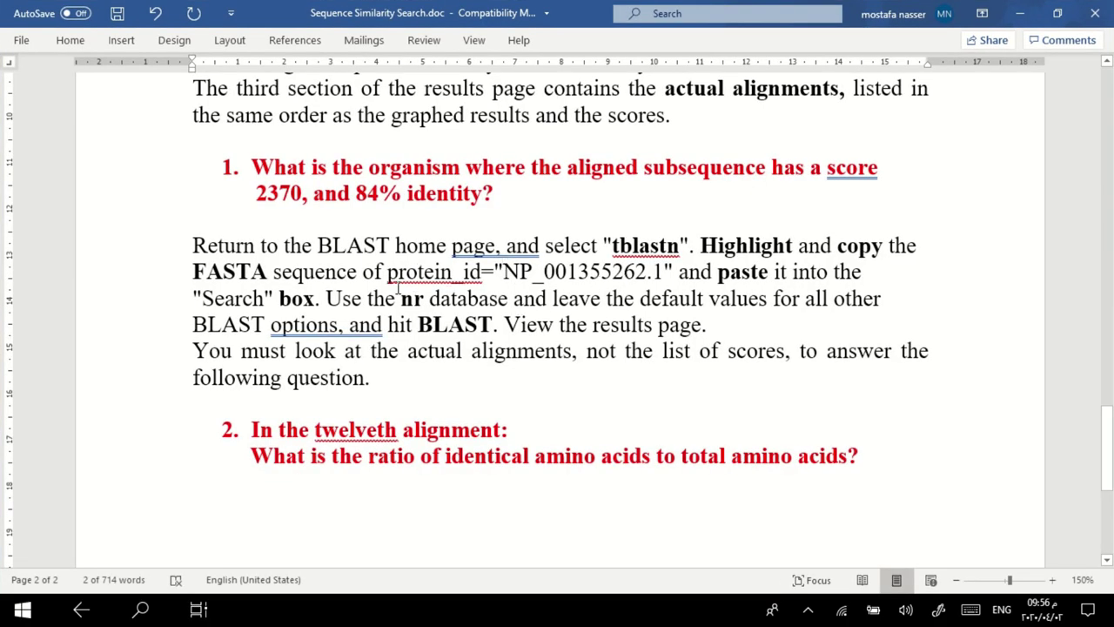
{"action": "left_click_drag", "start_coordinate": [505, 273], "coordinate": [659, 275]}
{"action": "key", "text": "ctrl+c"}
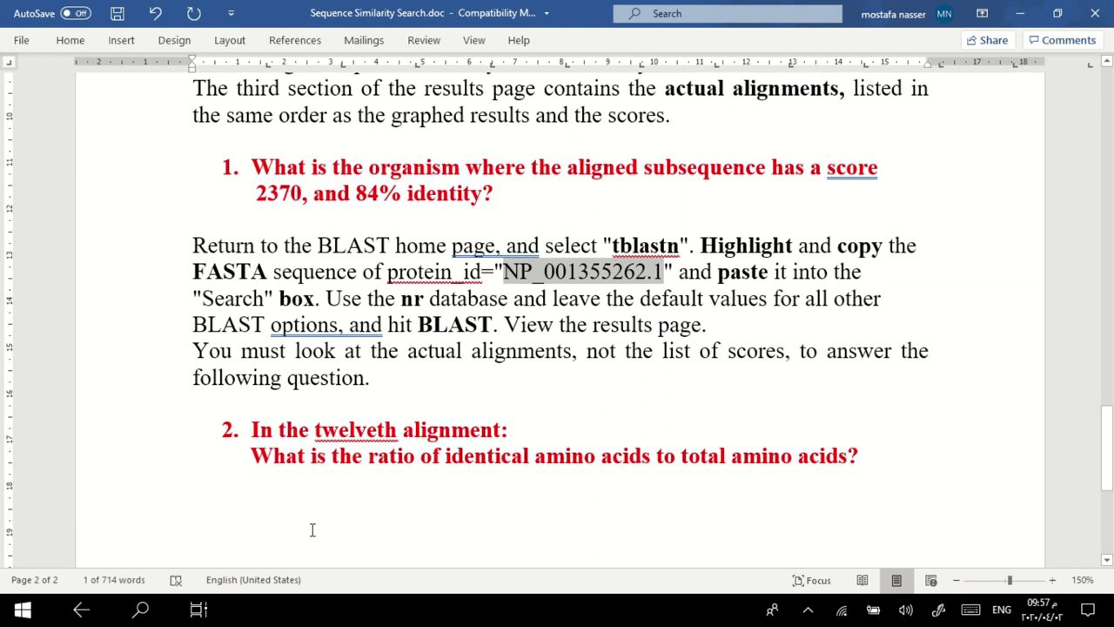
{"action": "left_click", "coordinate": [198, 609]}
{"action": "left_click", "coordinate": [287, 446]}
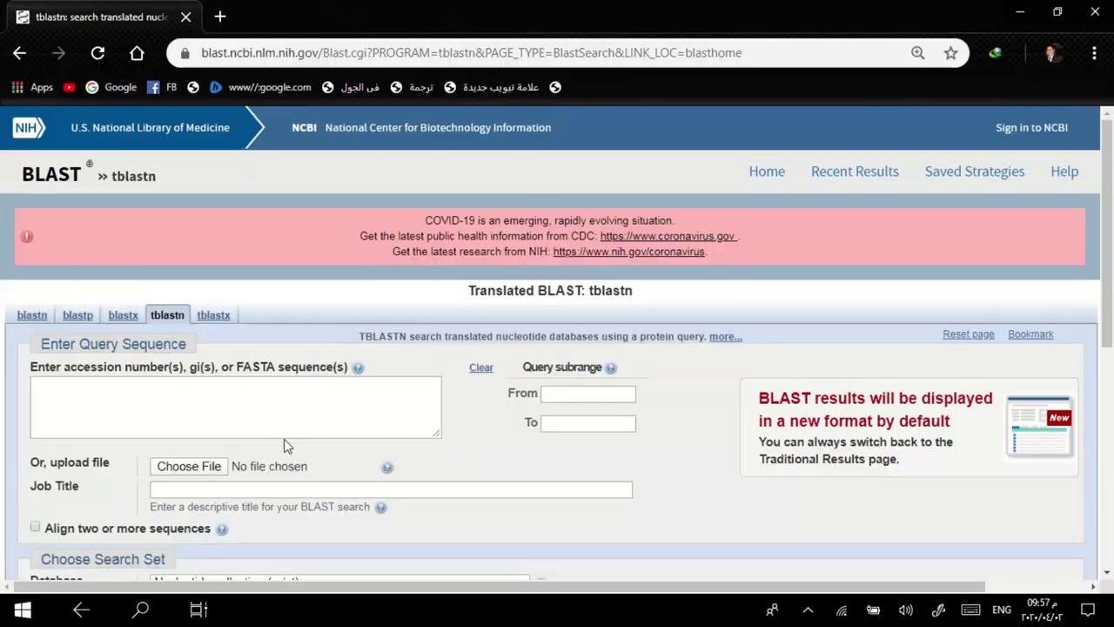
{"action": "left_click", "coordinate": [171, 391]}
{"action": "key", "text": "ctrl+v"}
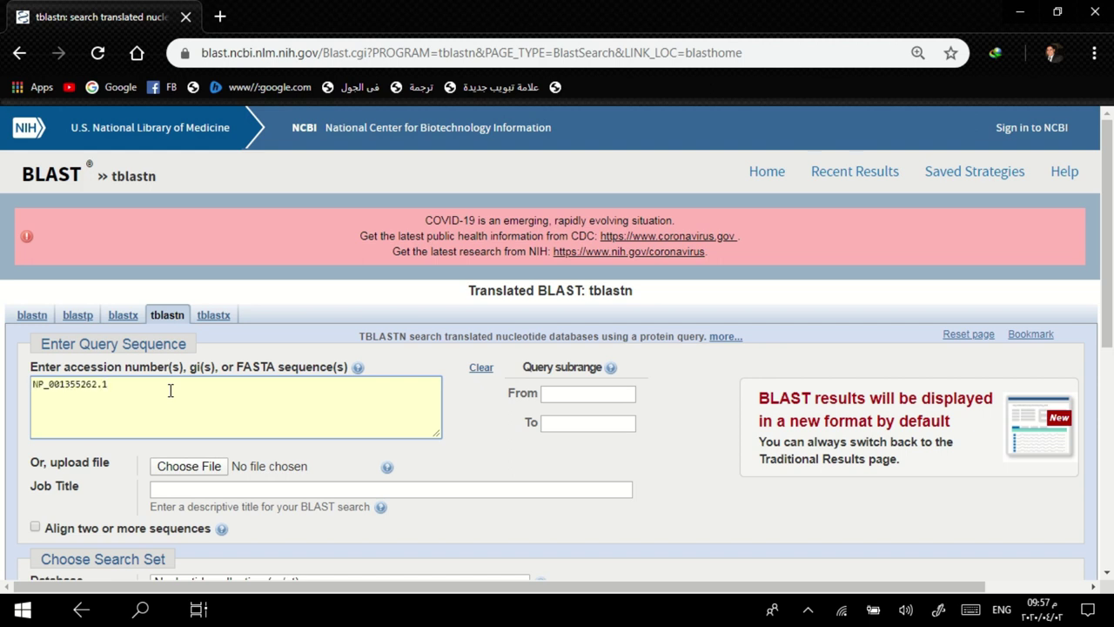
Switch to Word, highlight "actual alignments" in the instructions, clear the highlight, and read question 2 about the twelfth alignment.
{"action": "scroll", "coordinate": [170, 392], "scroll_direction": "down", "scroll_amount": 1}
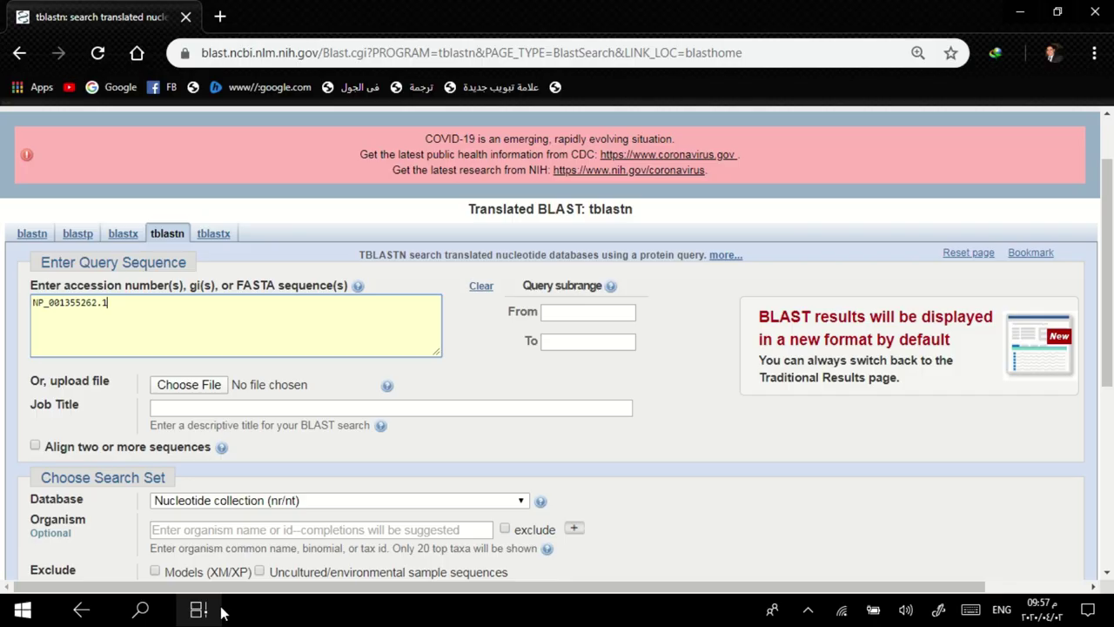
{"action": "left_click", "coordinate": [239, 582]}
{"action": "key", "text": "alt+Tab"}
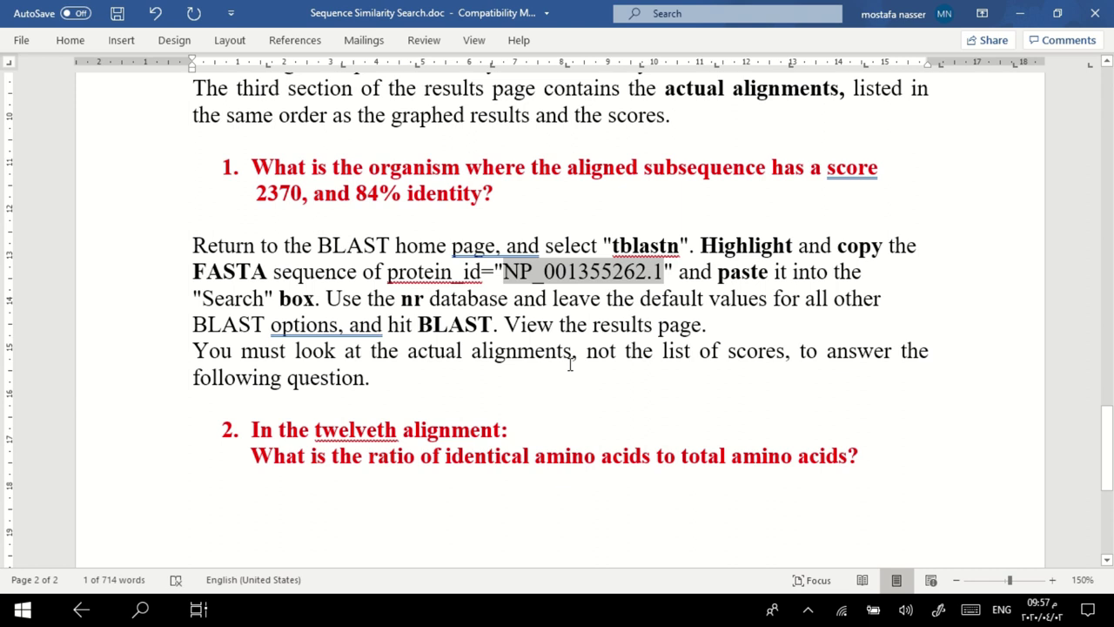
{"action": "double_click", "coordinate": [440, 353]}
{"action": "left_click_drag", "start_coordinate": [545, 366], "coordinate": [409, 350]}
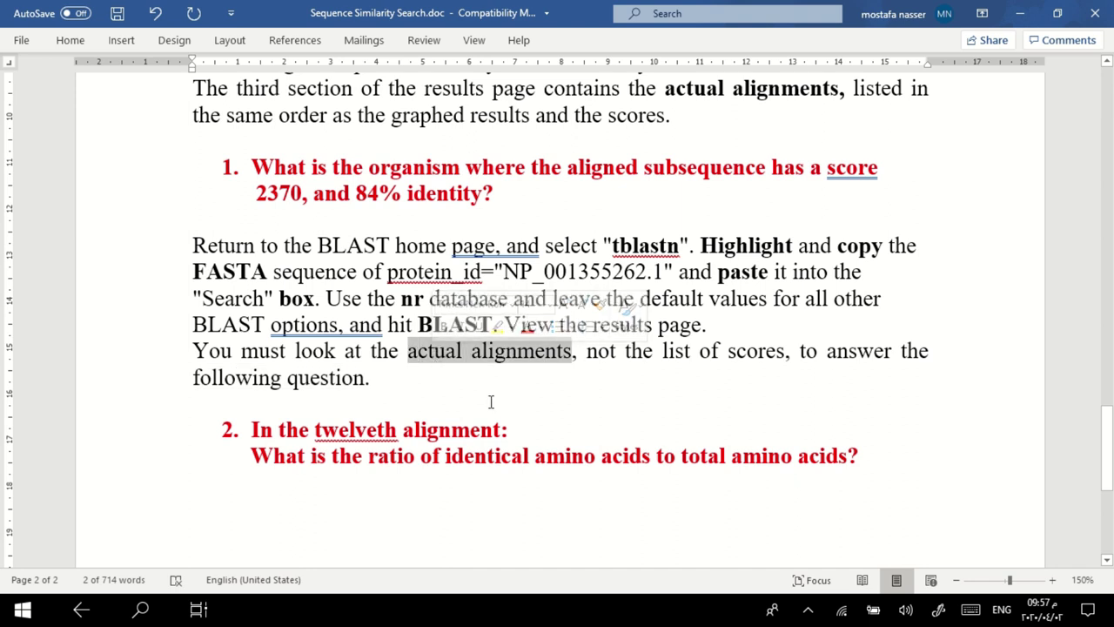
{"action": "left_click", "coordinate": [272, 380]}
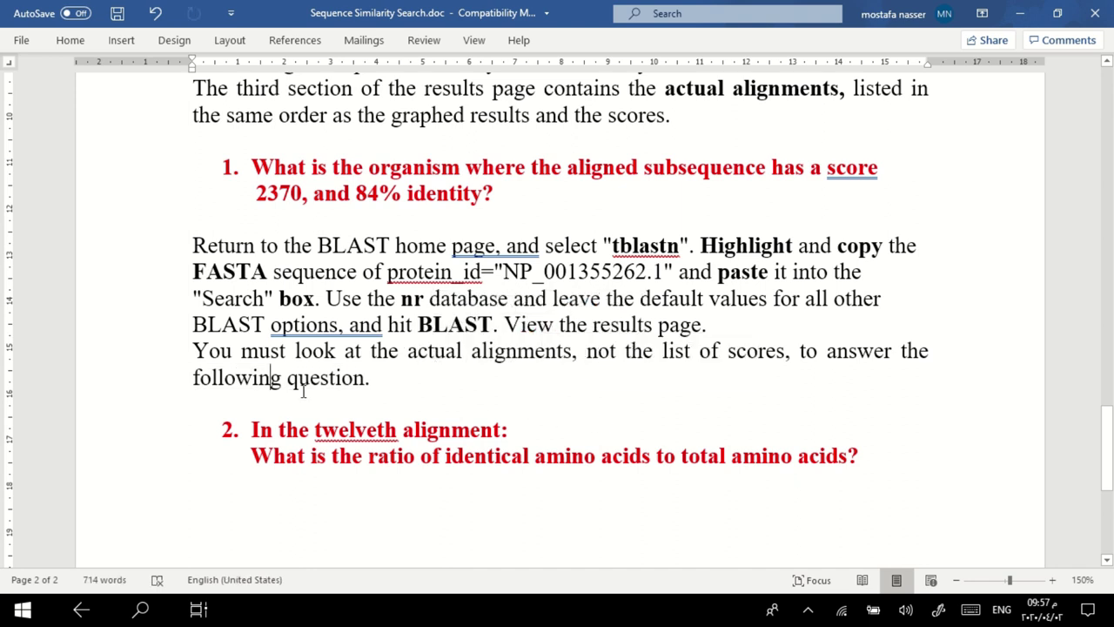
{"action": "scroll", "coordinate": [311, 436], "scroll_direction": "down", "scroll_amount": 1}
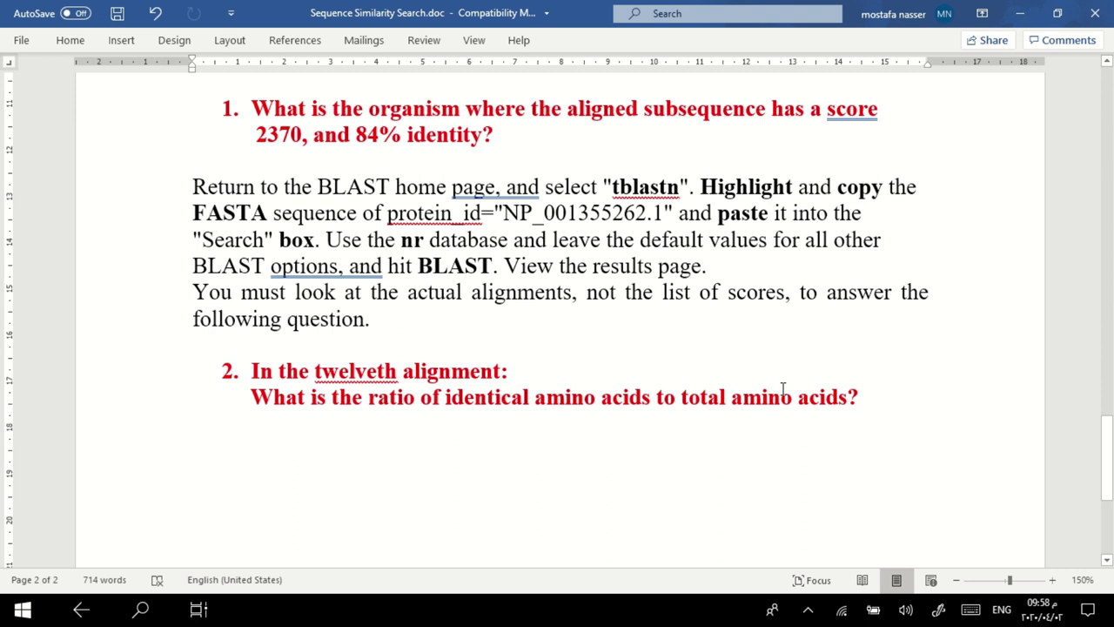
{"action": "scroll", "coordinate": [770, 368], "scroll_direction": "down", "scroll_amount": 1}
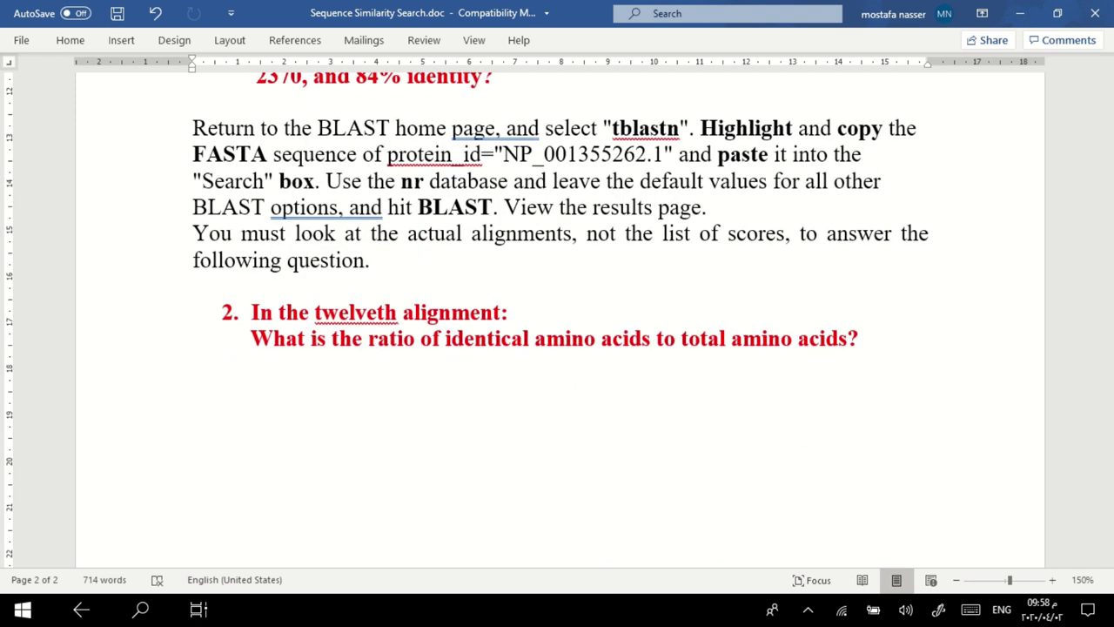
Switch to Chrome and run the tblastn search against Nucleotide collection (nr/nt), showing the results in a new window.
{"action": "key", "text": "alt+Tab"}
{"action": "left_click", "coordinate": [197, 329]}
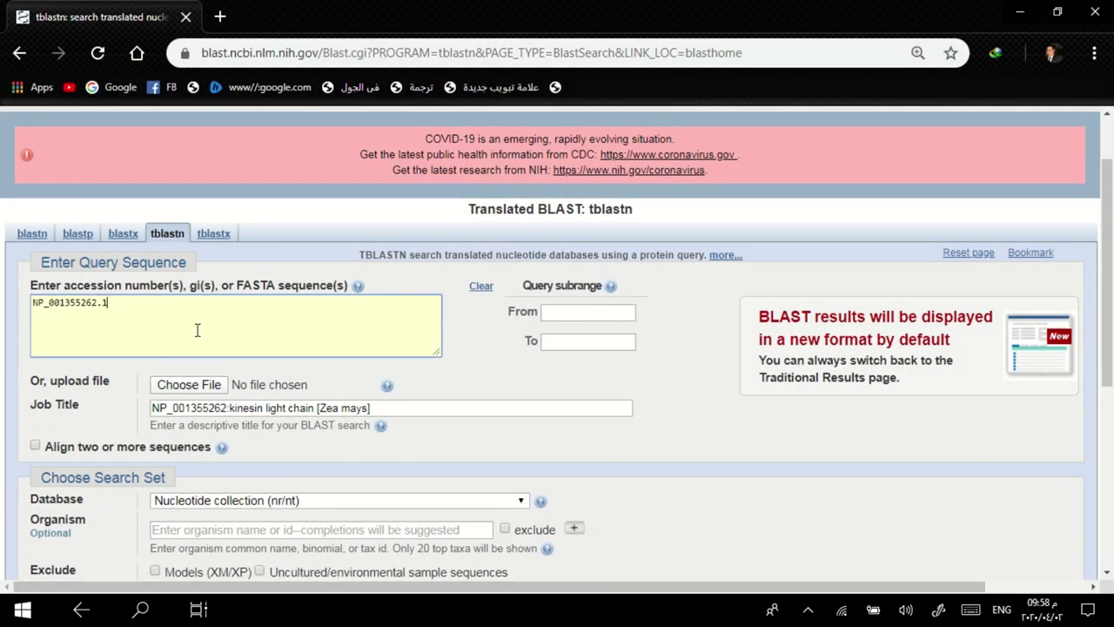
{"action": "scroll", "coordinate": [281, 308], "scroll_direction": "down", "scroll_amount": 2}
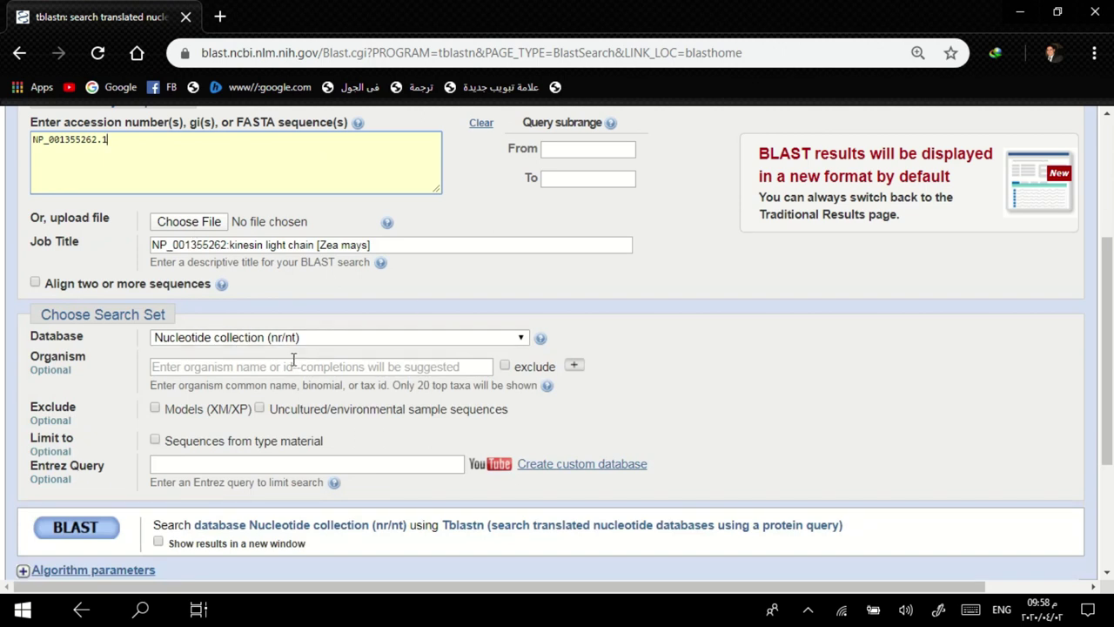
{"action": "scroll", "coordinate": [280, 367], "scroll_direction": "down", "scroll_amount": 1}
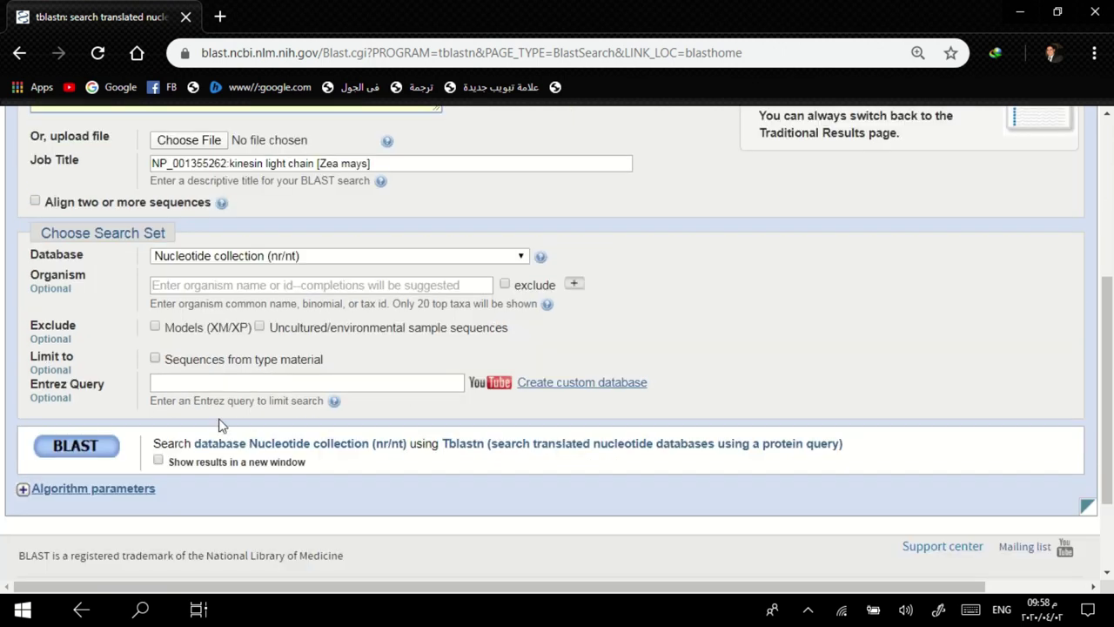
{"action": "left_click", "coordinate": [181, 463]}
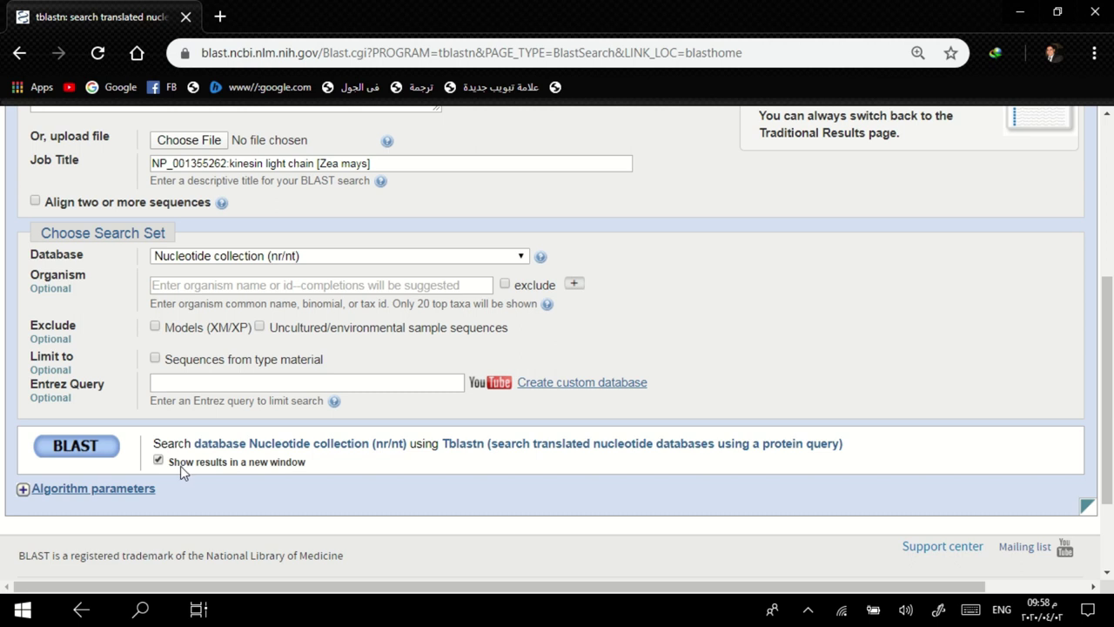
{"action": "left_click", "coordinate": [81, 454]}
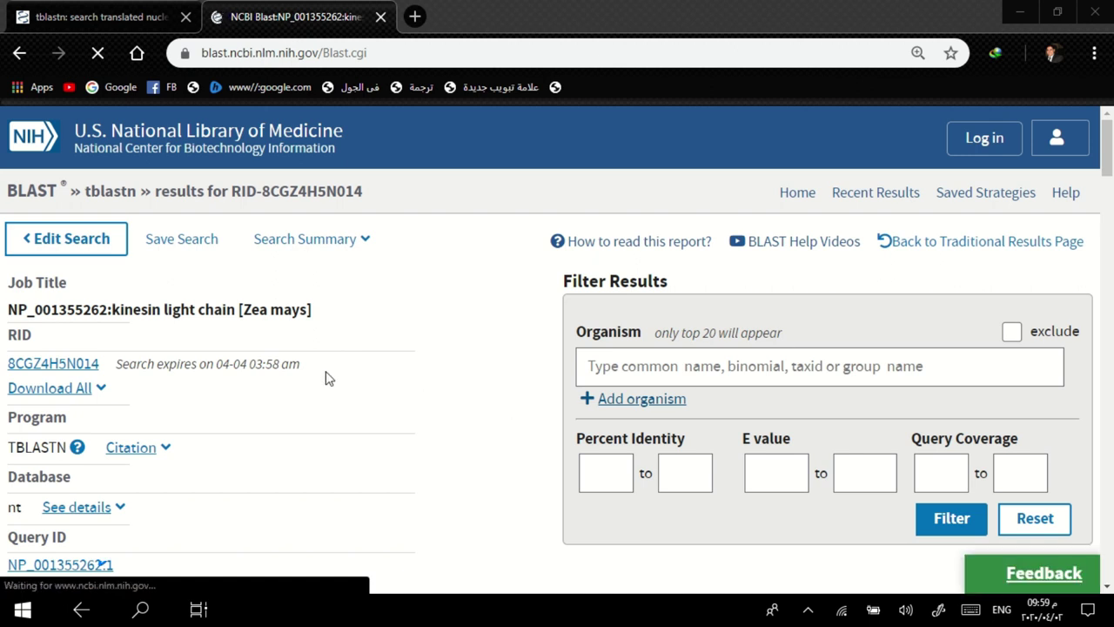
Review the job summary of the tblastn results and reduce the page zoom until the summary and hit list fit together.
{"action": "scroll", "coordinate": [251, 374], "scroll_direction": "down", "scroll_amount": 1}
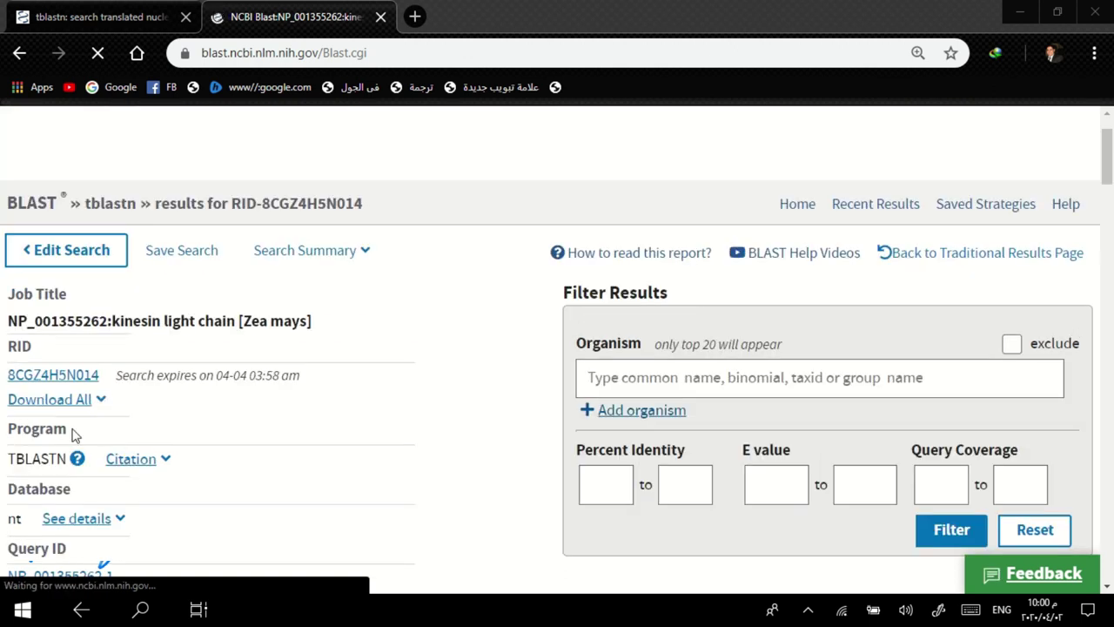
{"action": "scroll", "coordinate": [139, 466], "scroll_direction": "down", "scroll_amount": 1}
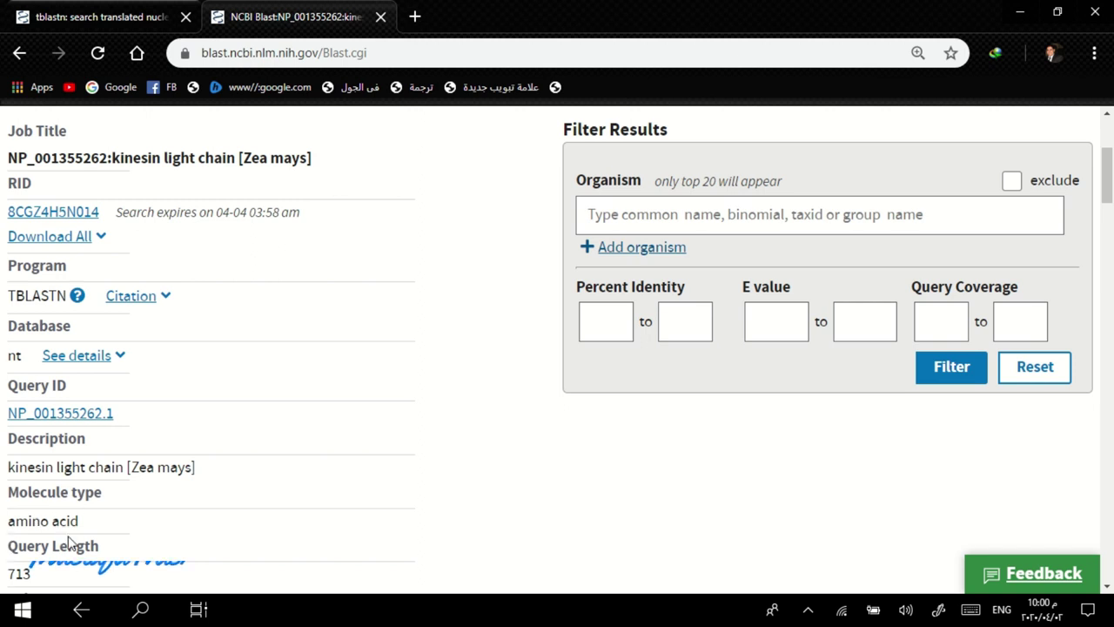
{"action": "scroll", "coordinate": [122, 523], "scroll_direction": "down", "scroll_amount": 1}
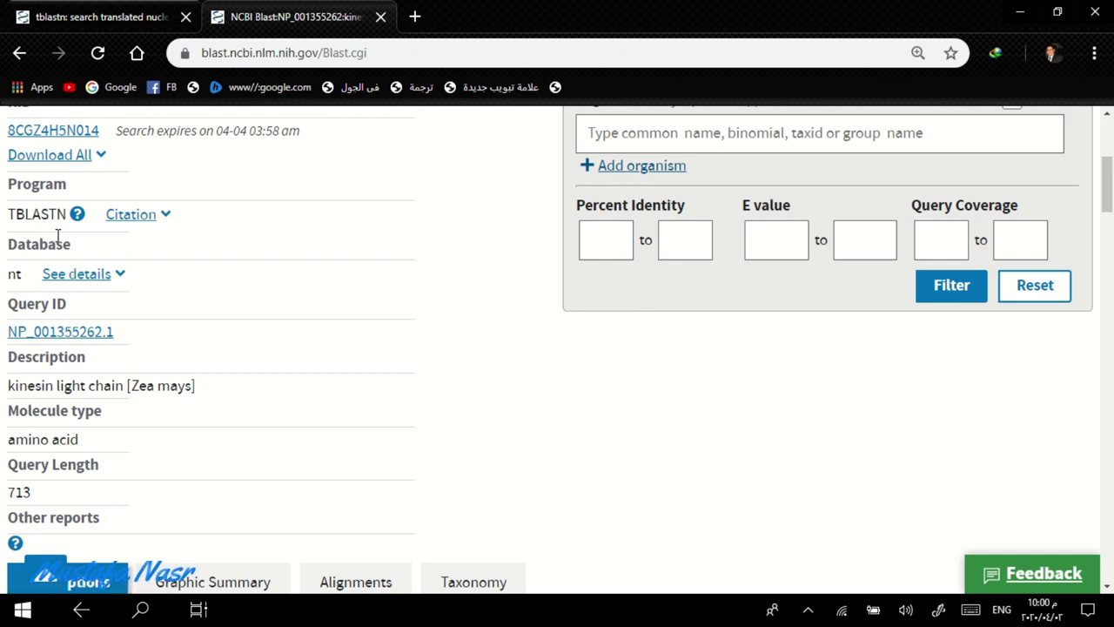
{"action": "scroll", "coordinate": [57, 235], "scroll_direction": "up", "scroll_amount": 1}
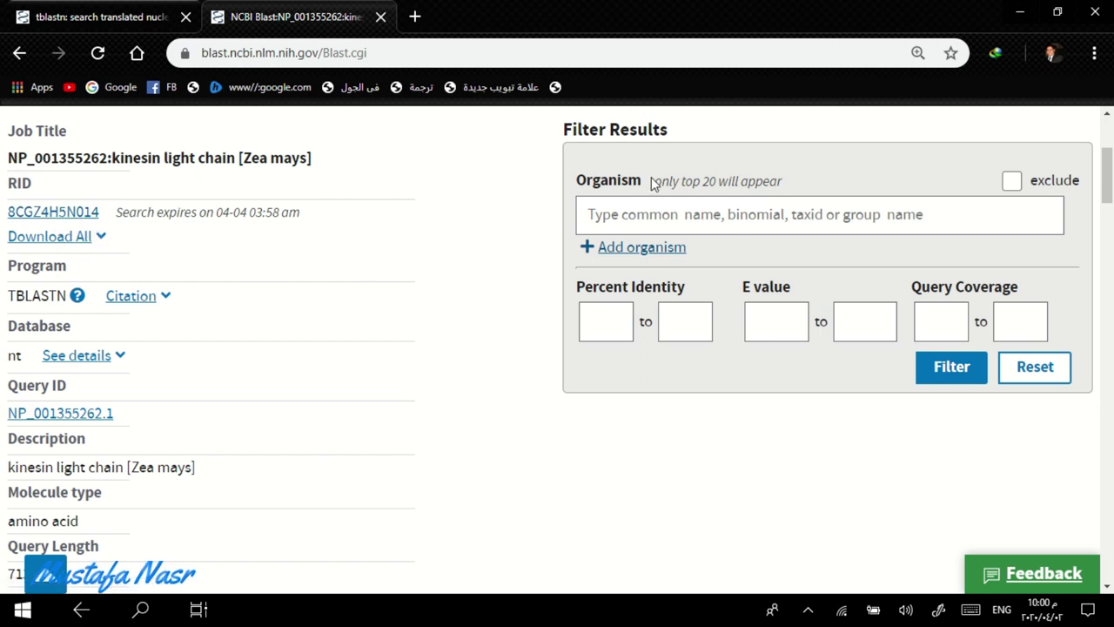
{"action": "key", "text": "ctrl+minus"}
{"action": "key", "text": "ctrl+minus"}
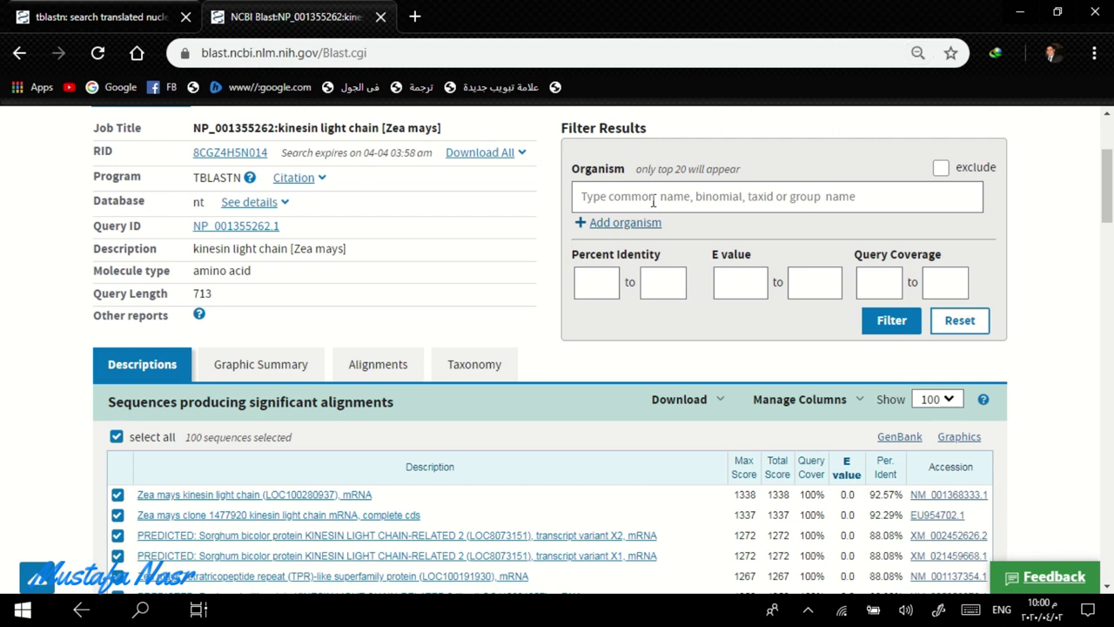
{"action": "key", "text": "ctrl+plus"}
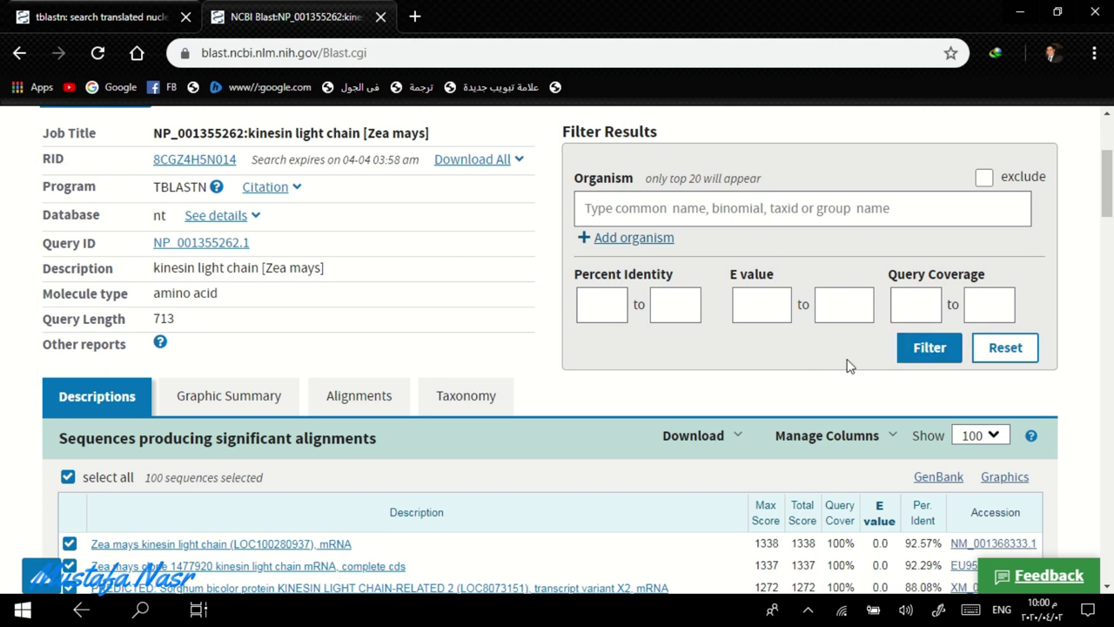
Examine the list of sequences producing significant alignments and view the available download formats.
{"action": "scroll", "coordinate": [849, 361], "scroll_direction": "down", "scroll_amount": 1}
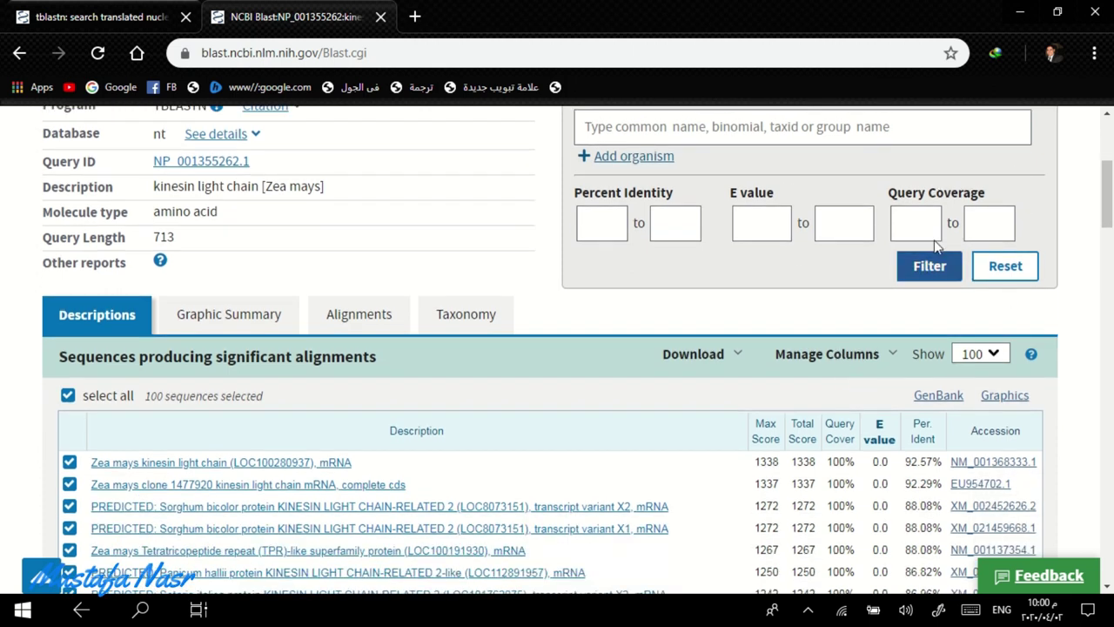
{"action": "scroll", "coordinate": [925, 331], "scroll_direction": "down", "scroll_amount": 1}
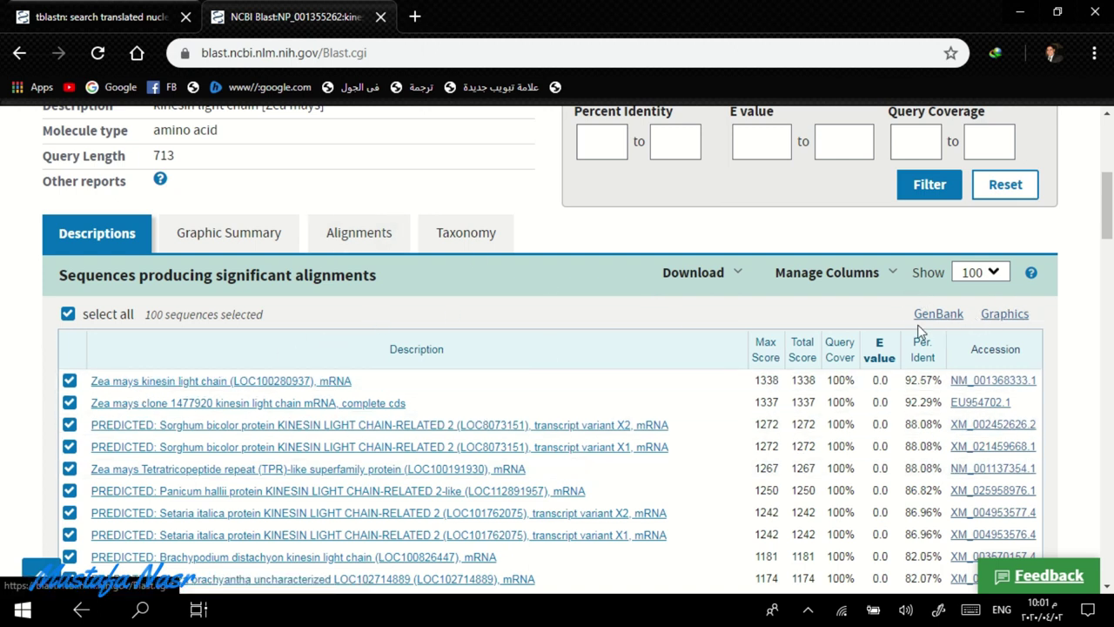
{"action": "left_click", "coordinate": [738, 280]}
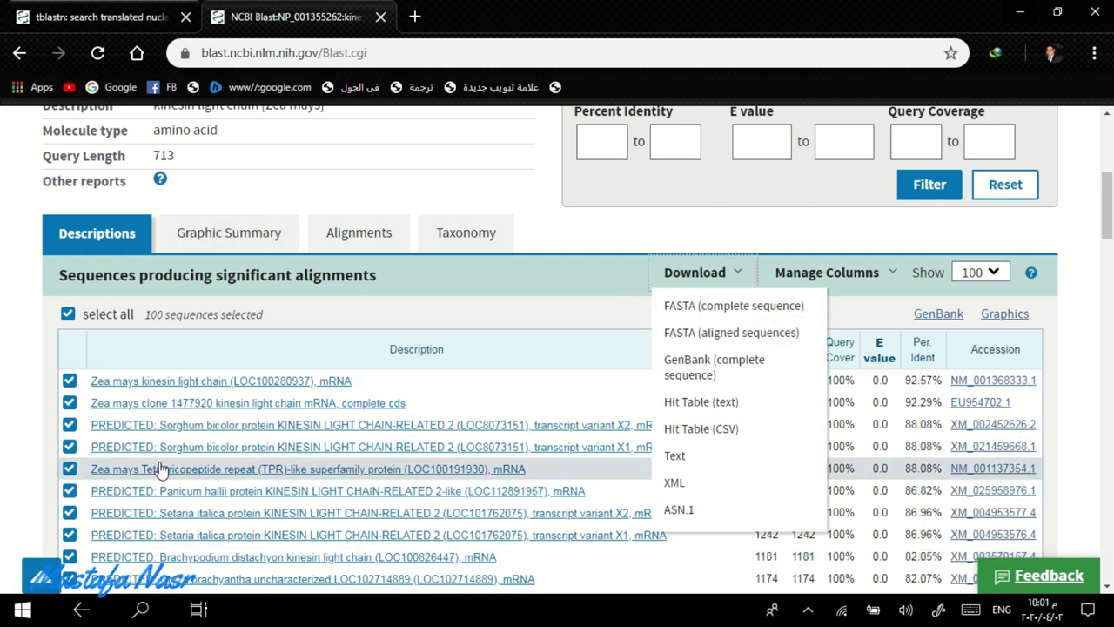
{"action": "left_click", "coordinate": [593, 252]}
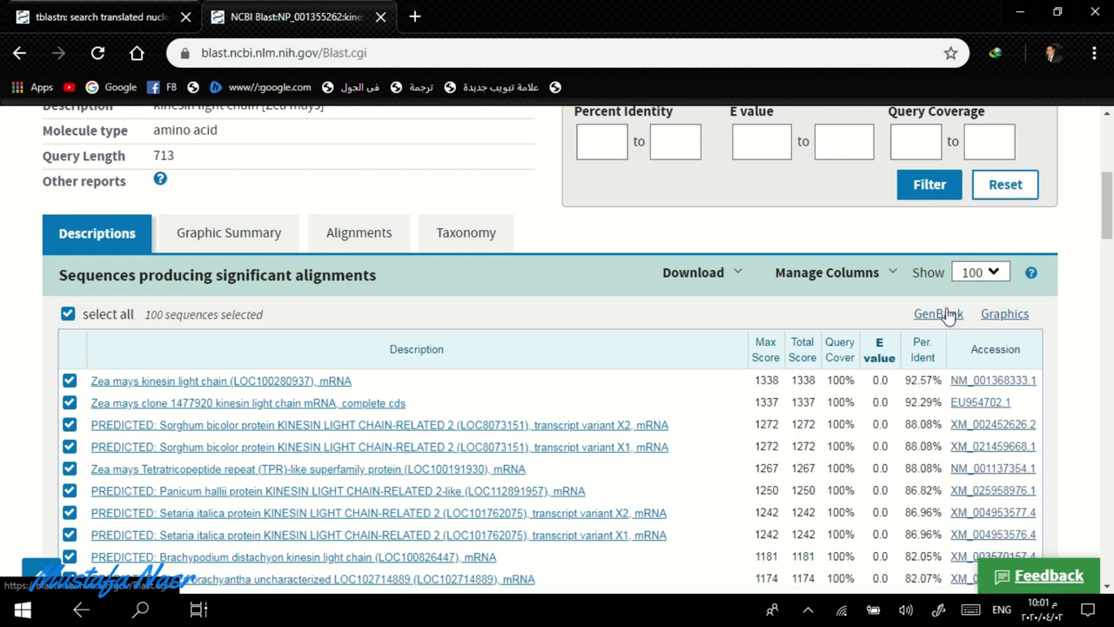
{"action": "scroll", "coordinate": [925, 375], "scroll_direction": "down", "scroll_amount": 1}
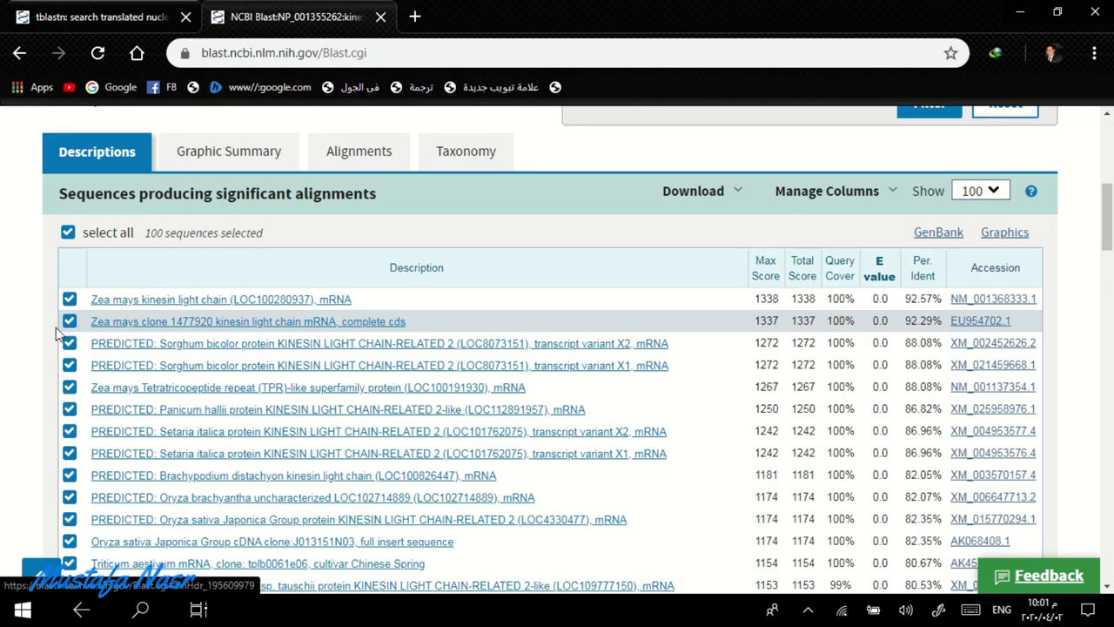
{"action": "scroll", "coordinate": [507, 316], "scroll_direction": "up", "scroll_amount": 1}
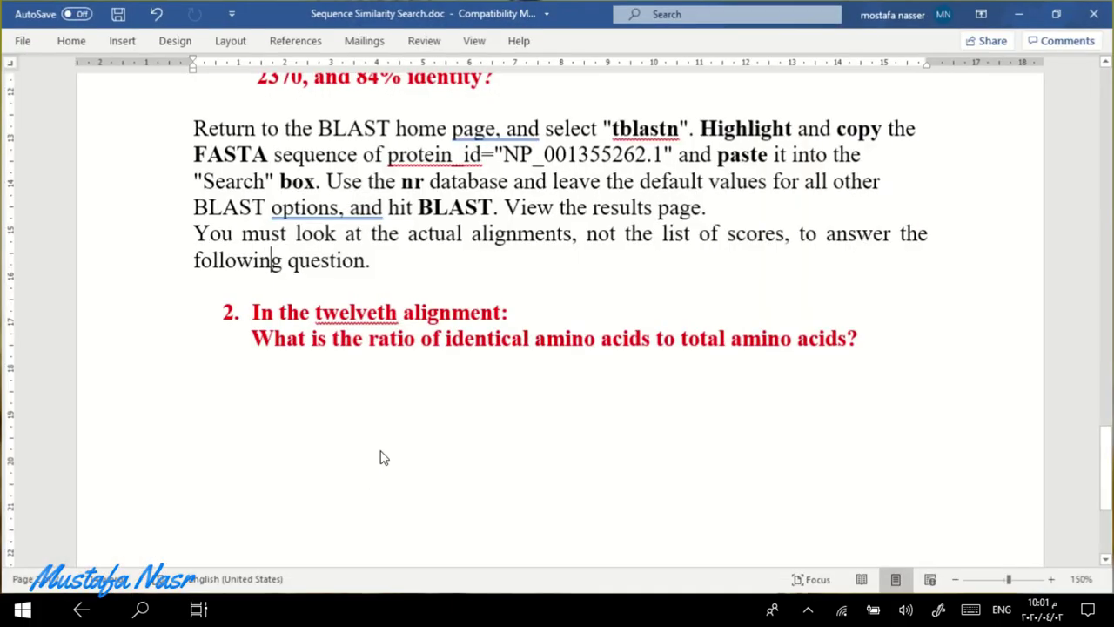
Reread the "actual alignments" instruction and the twelfth-alignment question in the Word document.
{"action": "left_click_drag", "start_coordinate": [396, 235], "coordinate": [573, 237]}
{"action": "left_click", "coordinate": [540, 244]}
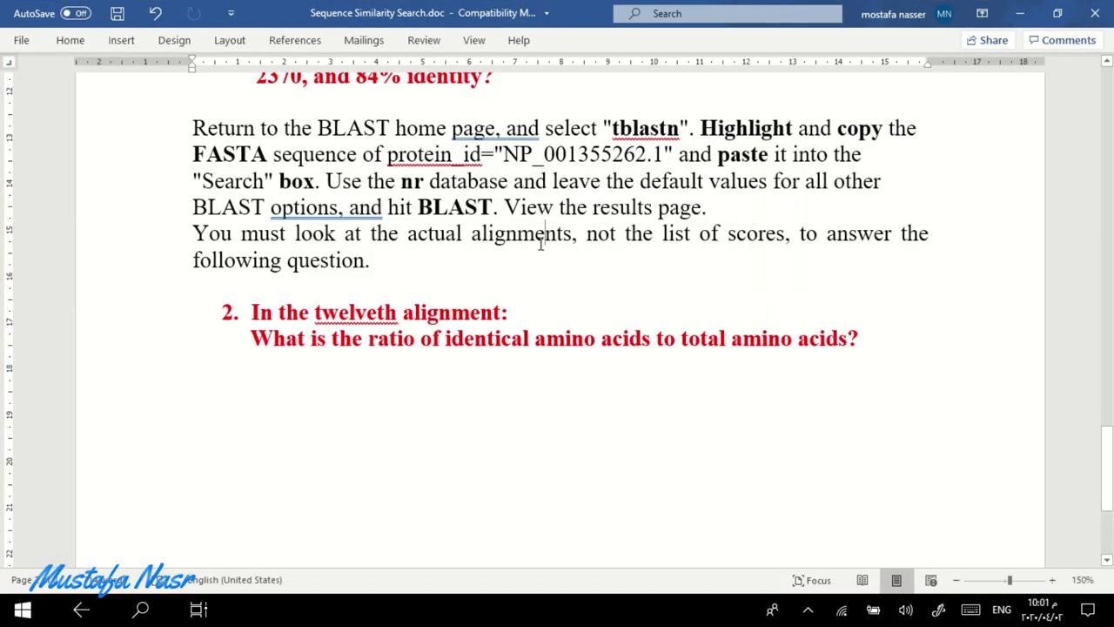
{"action": "double_click", "coordinate": [347, 310]}
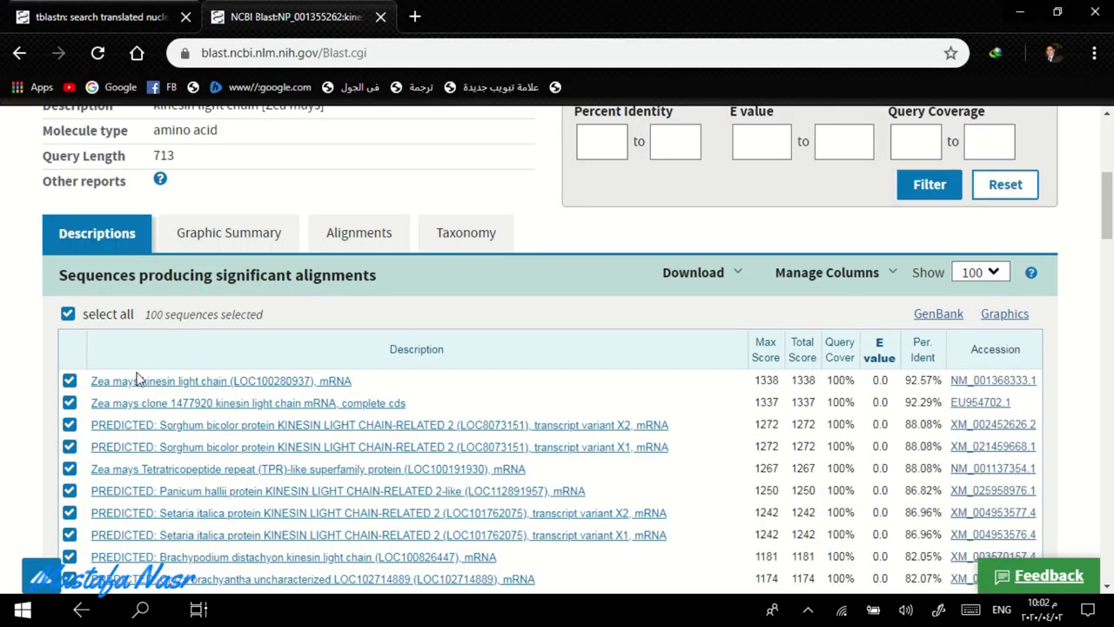
In the Chrome results, deselect all hits and select only the first, Zea mays kinesin light chain, and the twelfth, Oryza sativa cDNA clone J013151N03.
{"action": "left_click", "coordinate": [68, 315]}
{"action": "scroll", "coordinate": [149, 400], "scroll_direction": "down", "scroll_amount": 5}
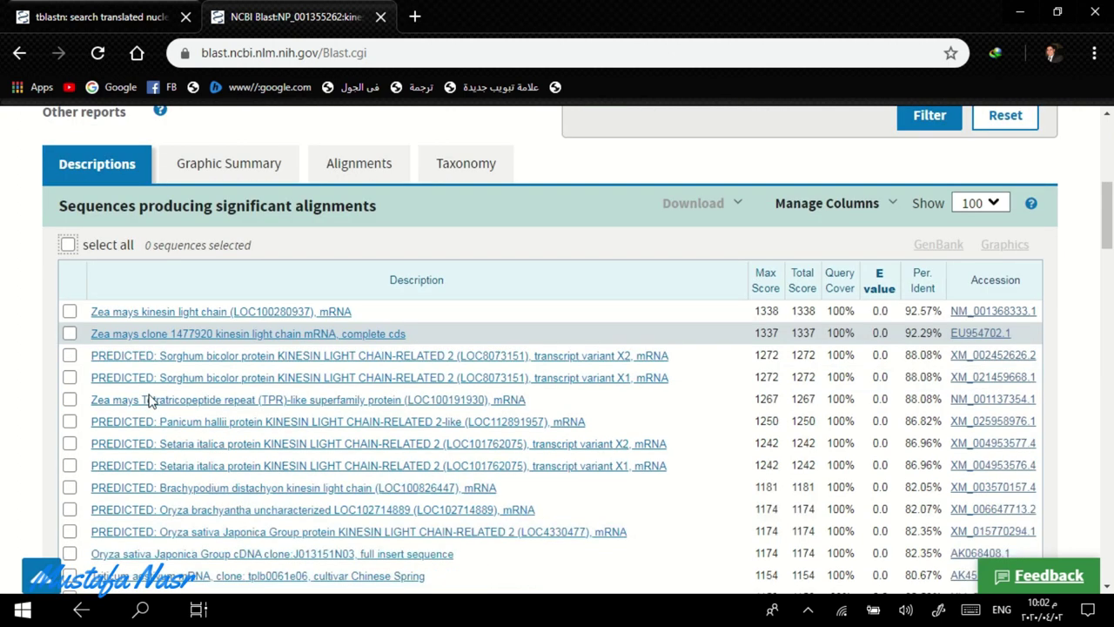
{"action": "scroll", "coordinate": [149, 400], "scroll_direction": "up", "scroll_amount": 5}
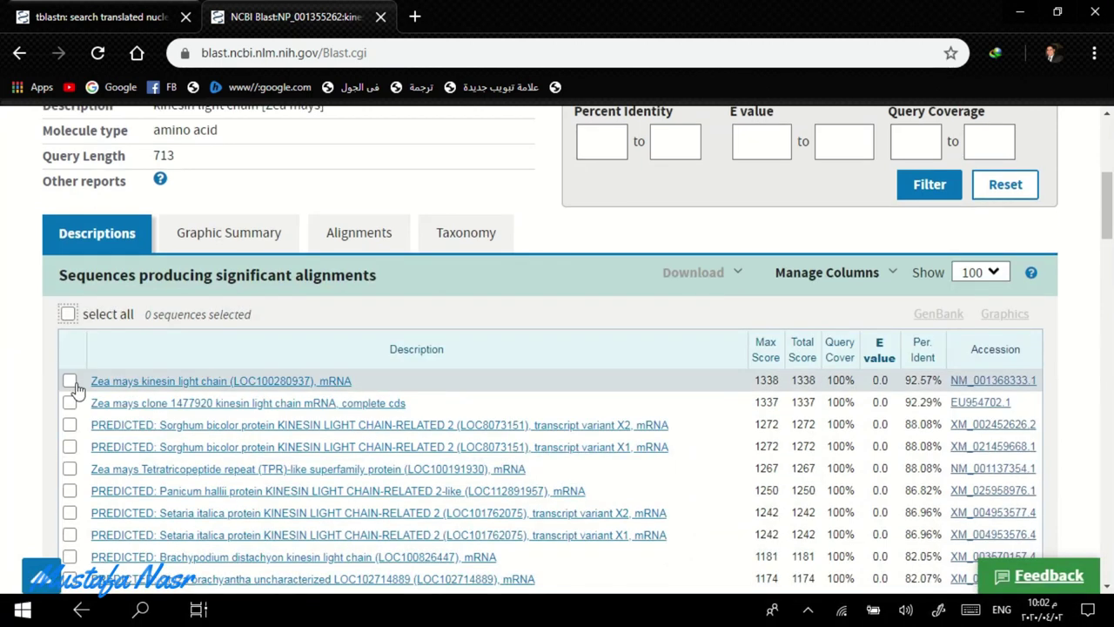
{"action": "left_click", "coordinate": [70, 380]}
{"action": "scroll", "coordinate": [265, 482], "scroll_direction": "down", "scroll_amount": 3}
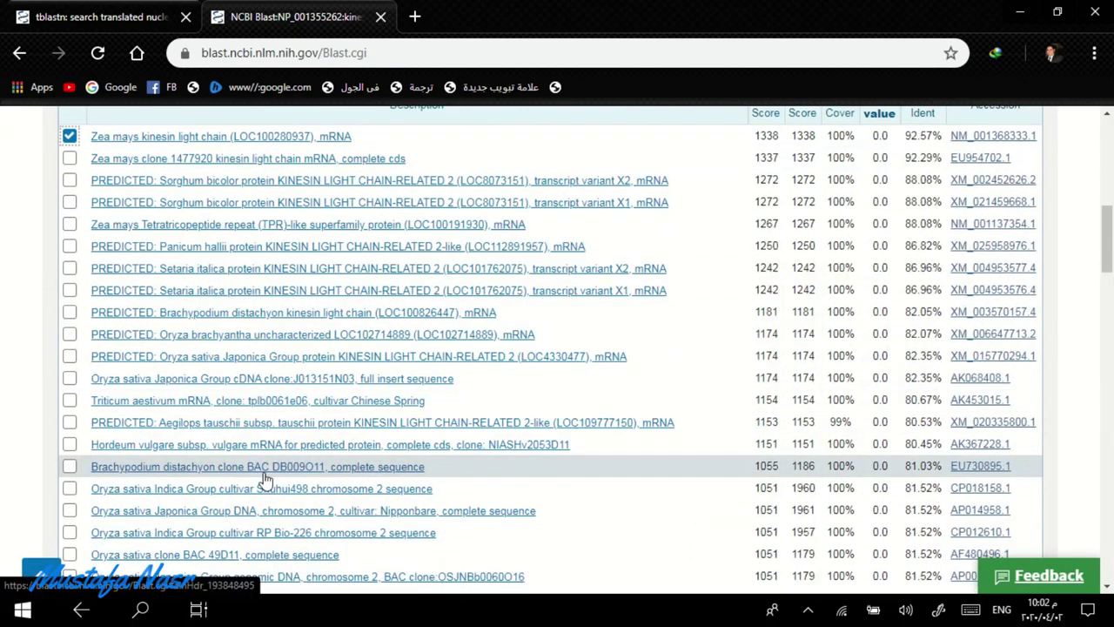
{"action": "scroll", "coordinate": [269, 475], "scroll_direction": "up", "scroll_amount": 2}
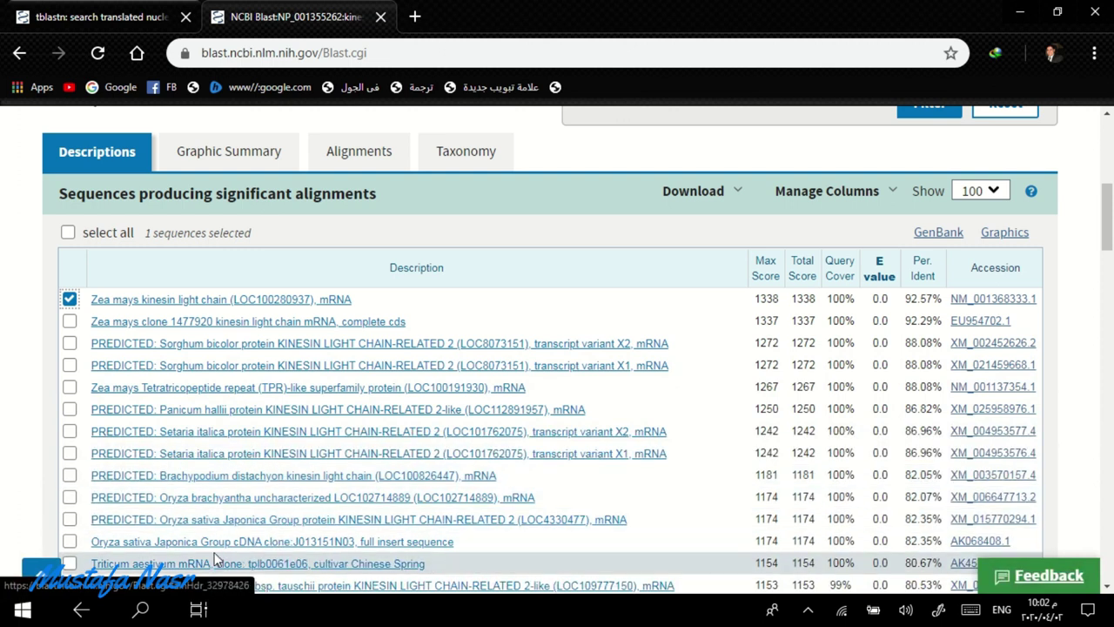
{"action": "left_click", "coordinate": [69, 541]}
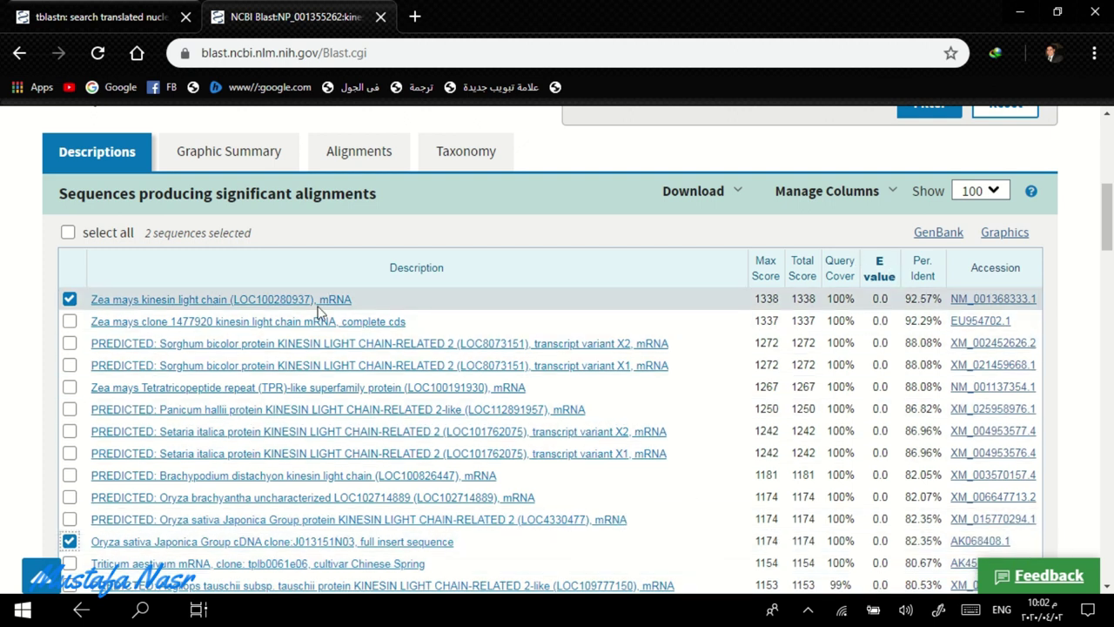
View the graphic summary of the two selected sequences.
{"action": "scroll", "coordinate": [113, 292], "scroll_direction": "up", "scroll_amount": 2}
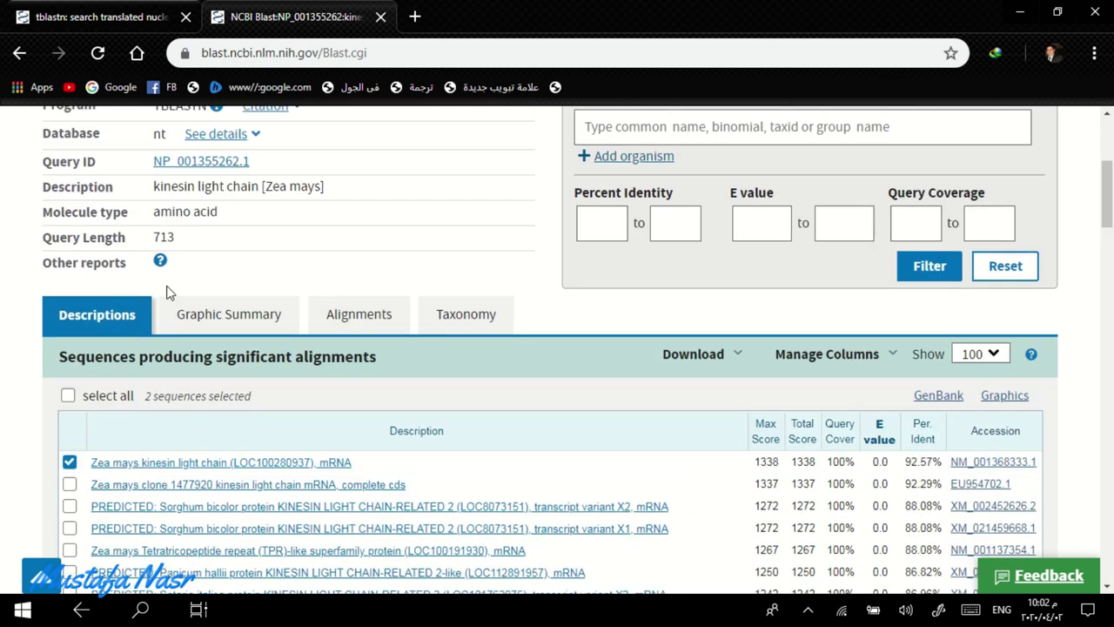
{"action": "left_click", "coordinate": [232, 329]}
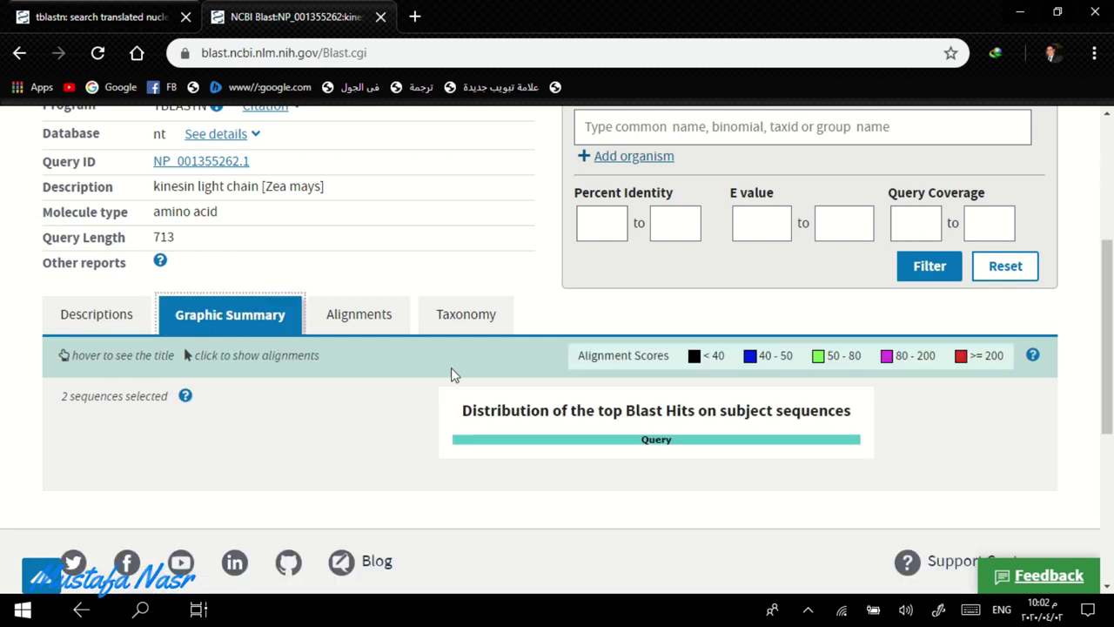
{"action": "scroll", "coordinate": [535, 398], "scroll_direction": "down", "scroll_amount": 1}
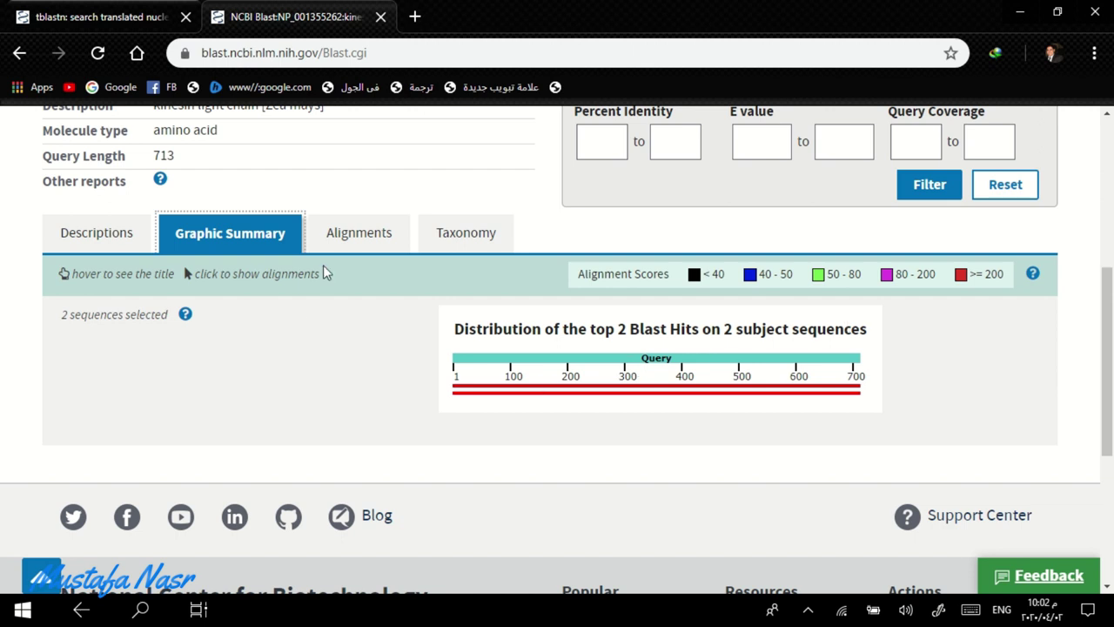
Open the pairwise alignments and read the identities ratio for the Oryza sativa clone J013151N03 alignment.
{"action": "left_click", "coordinate": [360, 248]}
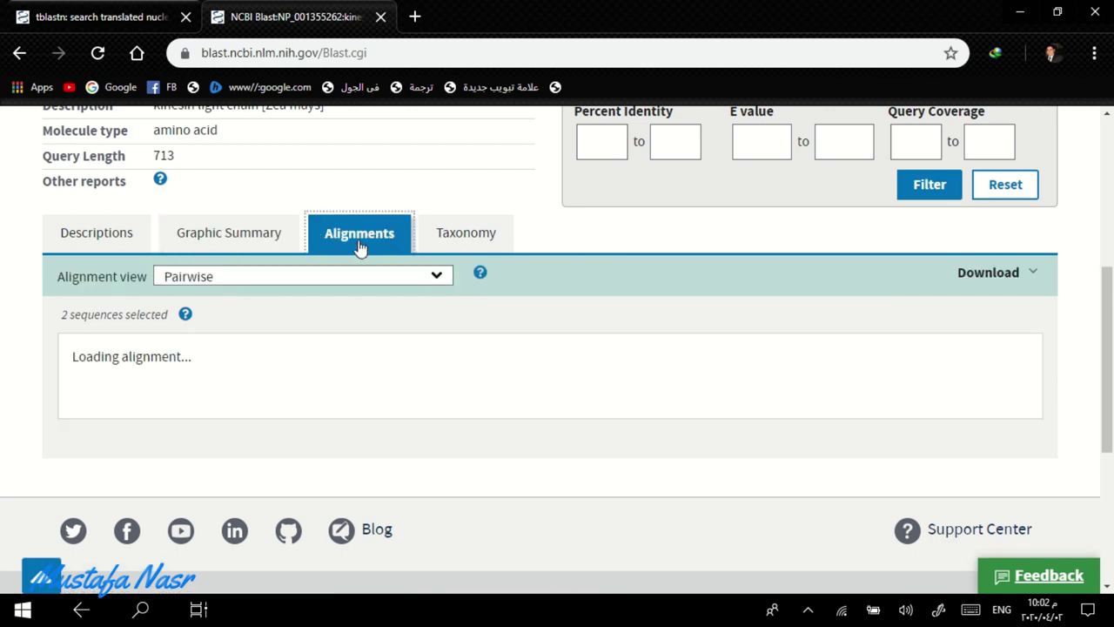
{"action": "scroll", "coordinate": [330, 338], "scroll_direction": "down", "scroll_amount": 20}
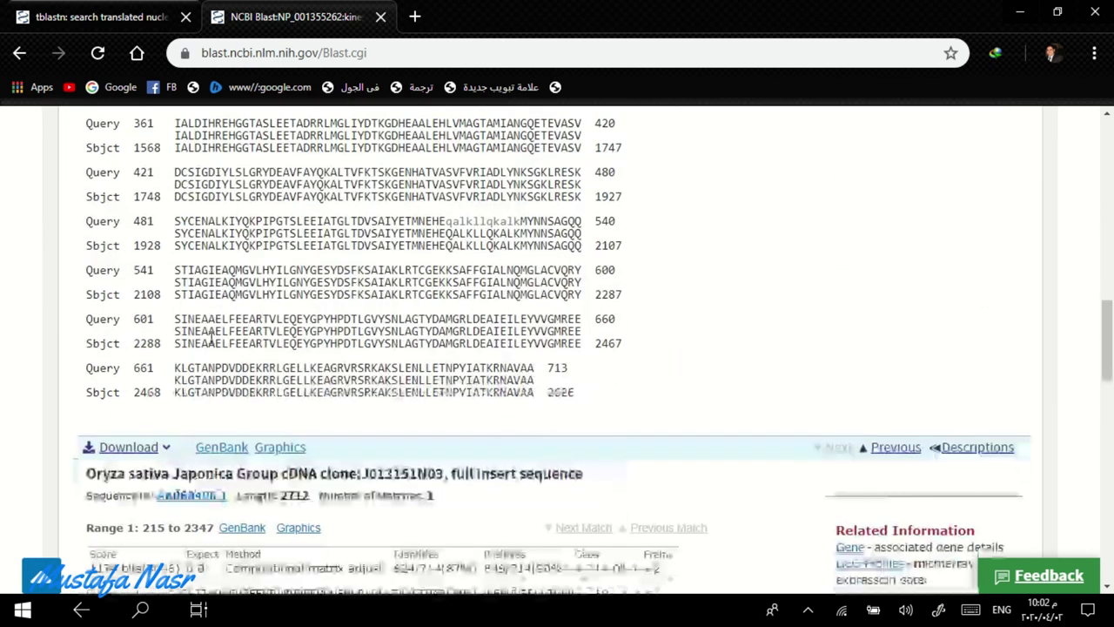
{"action": "scroll", "coordinate": [222, 339], "scroll_direction": "up", "scroll_amount": 10}
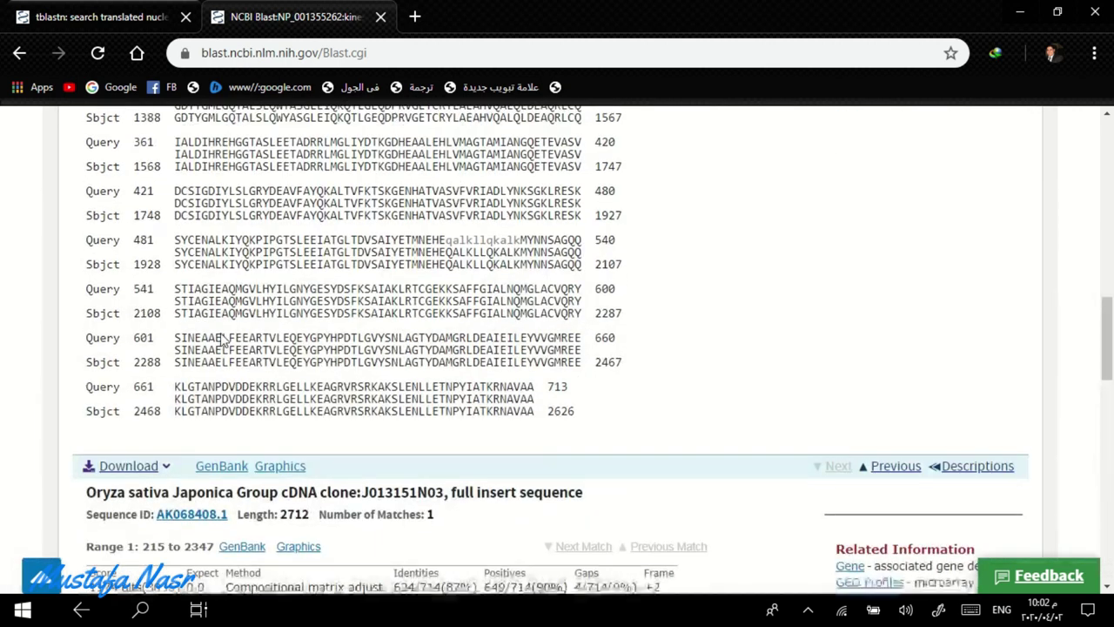
{"action": "scroll", "coordinate": [379, 315], "scroll_direction": "down", "scroll_amount": 5}
{"action": "scroll", "coordinate": [378, 315], "scroll_direction": "up", "scroll_amount": 2}
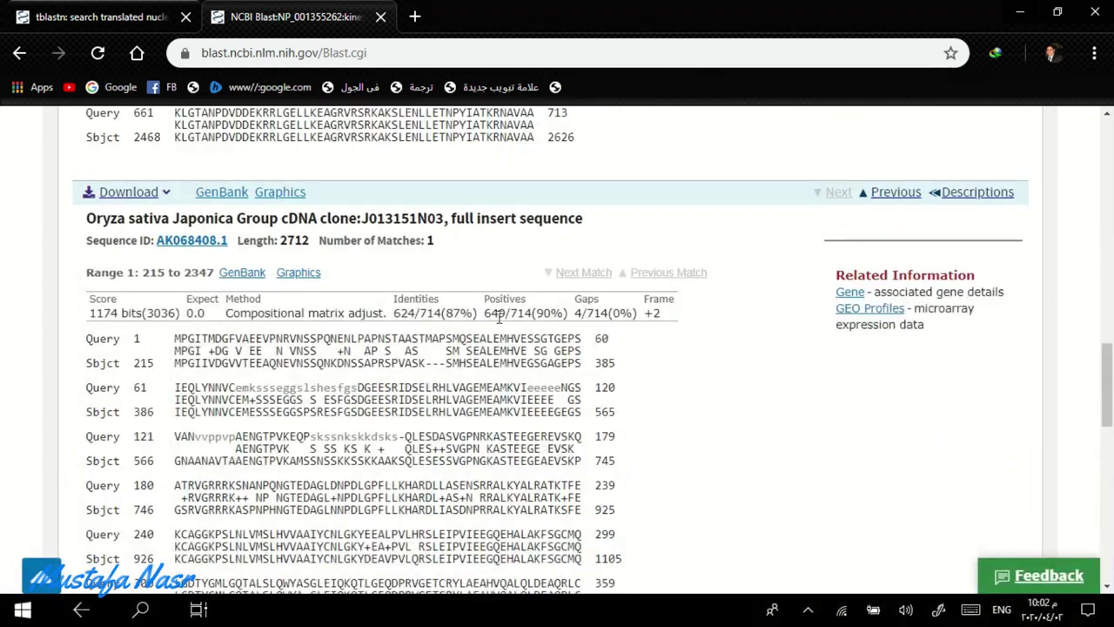
Examine the Zea mays kinesin light chain alignment and highlight parts of its first subject line.
{"action": "scroll", "coordinate": [444, 324], "scroll_direction": "up", "scroll_amount": 7}
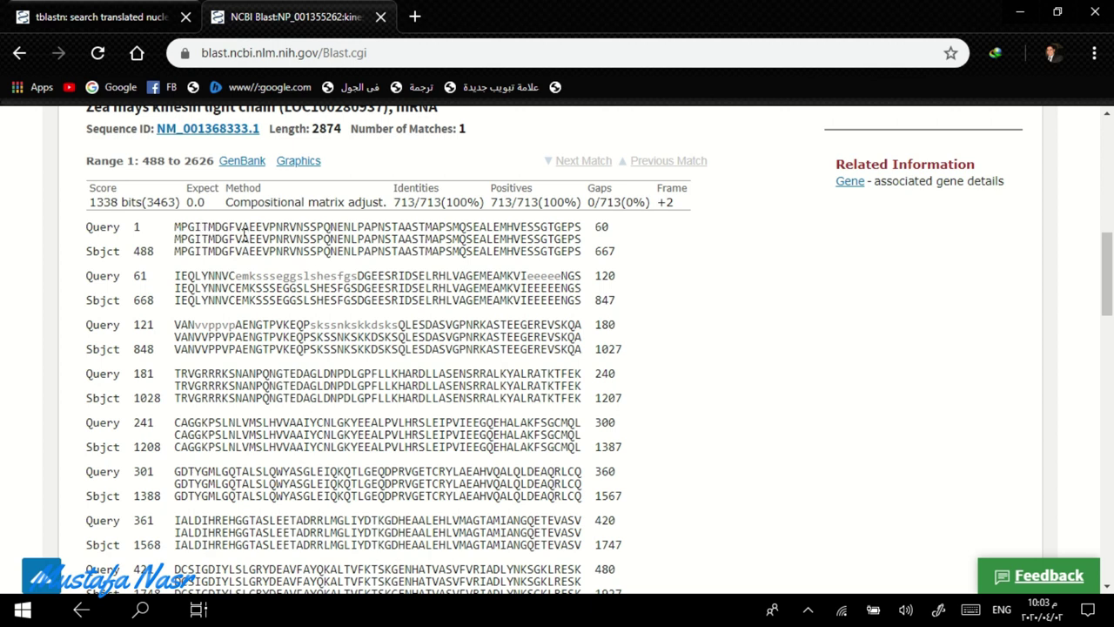
{"action": "scroll", "coordinate": [92, 228], "scroll_direction": "up", "scroll_amount": 2}
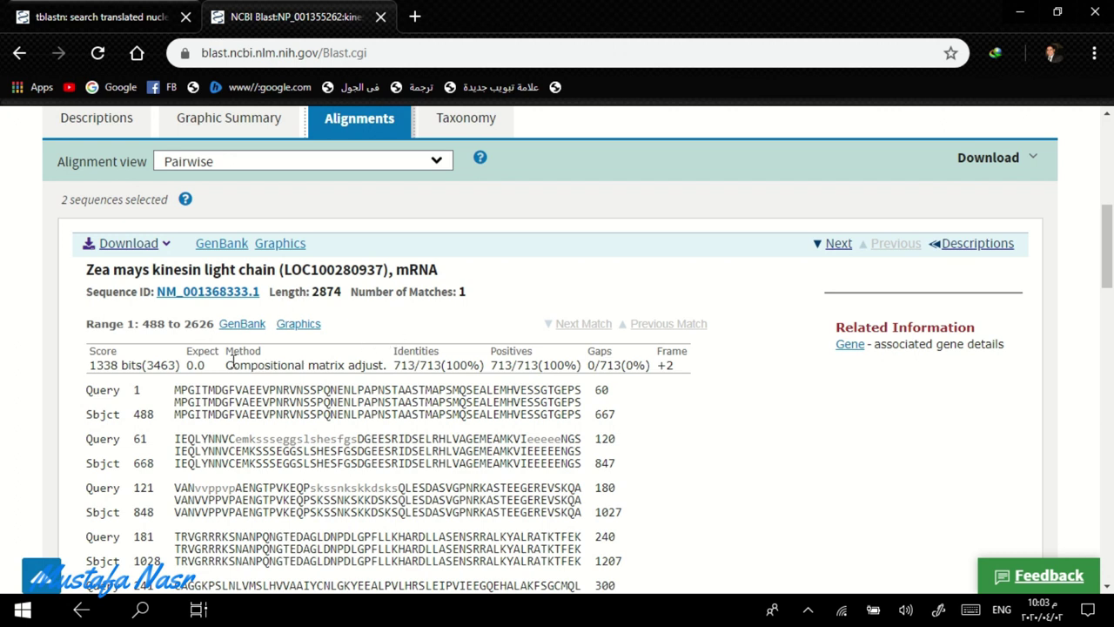
{"action": "scroll", "coordinate": [234, 360], "scroll_direction": "down", "scroll_amount": 1}
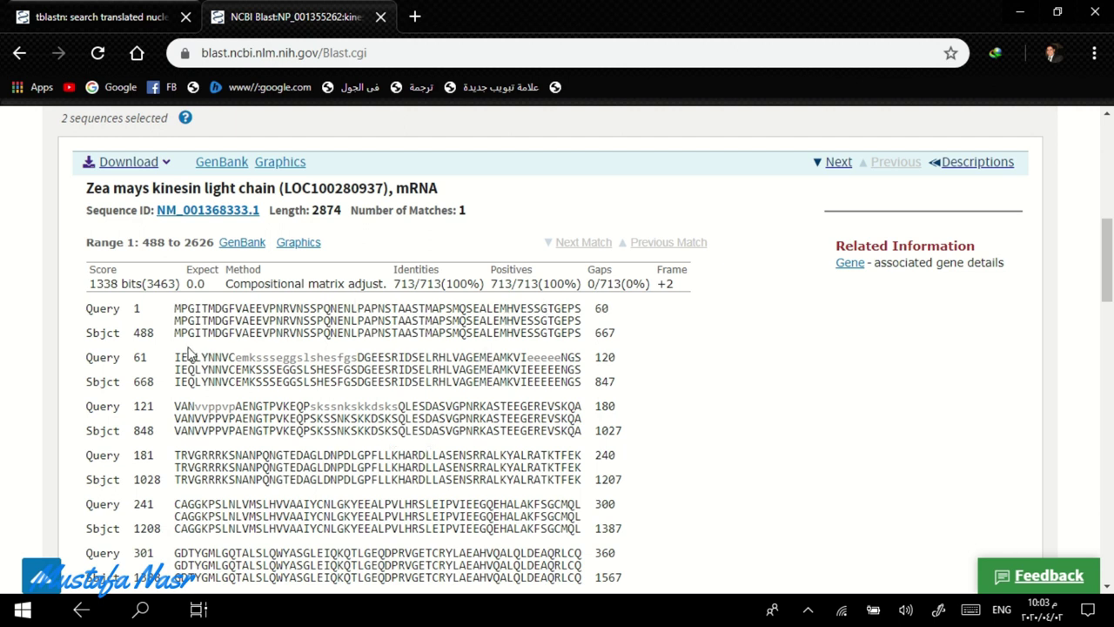
{"action": "left_click_drag", "start_coordinate": [177, 334], "coordinate": [456, 334]}
{"action": "left_click_drag", "start_coordinate": [547, 333], "coordinate": [600, 332]}
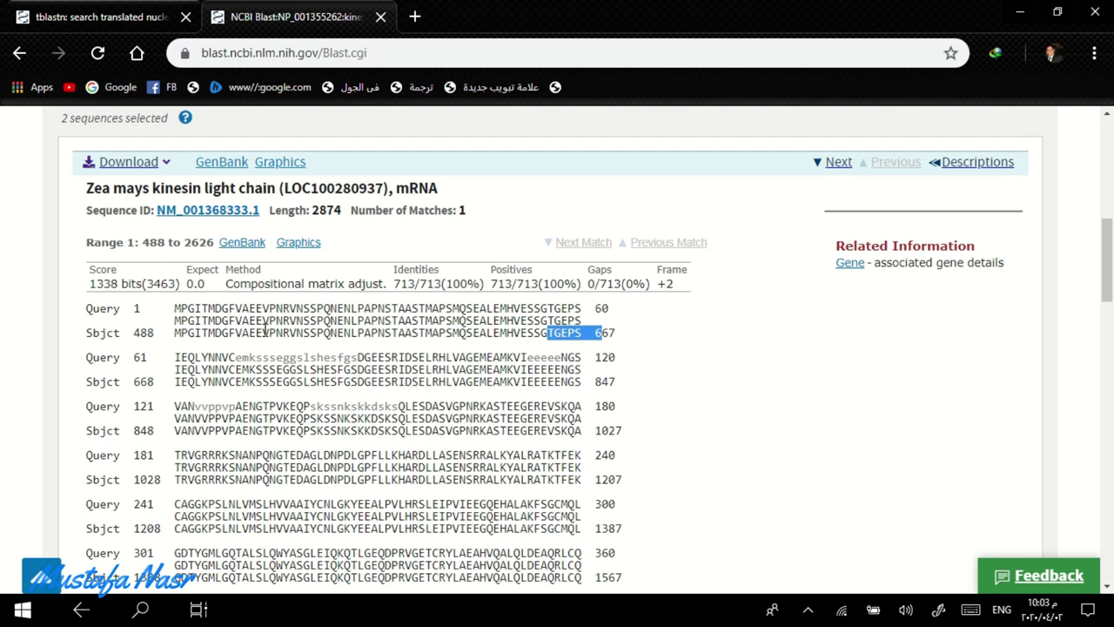
Examine the first match line of the Zea mays kinesin light chain alignment, together with its score, identities and positives statistics.
{"action": "left_click_drag", "start_coordinate": [159, 318], "coordinate": [385, 310]}
{"action": "left_click_drag", "start_coordinate": [461, 312], "coordinate": [583, 324]}
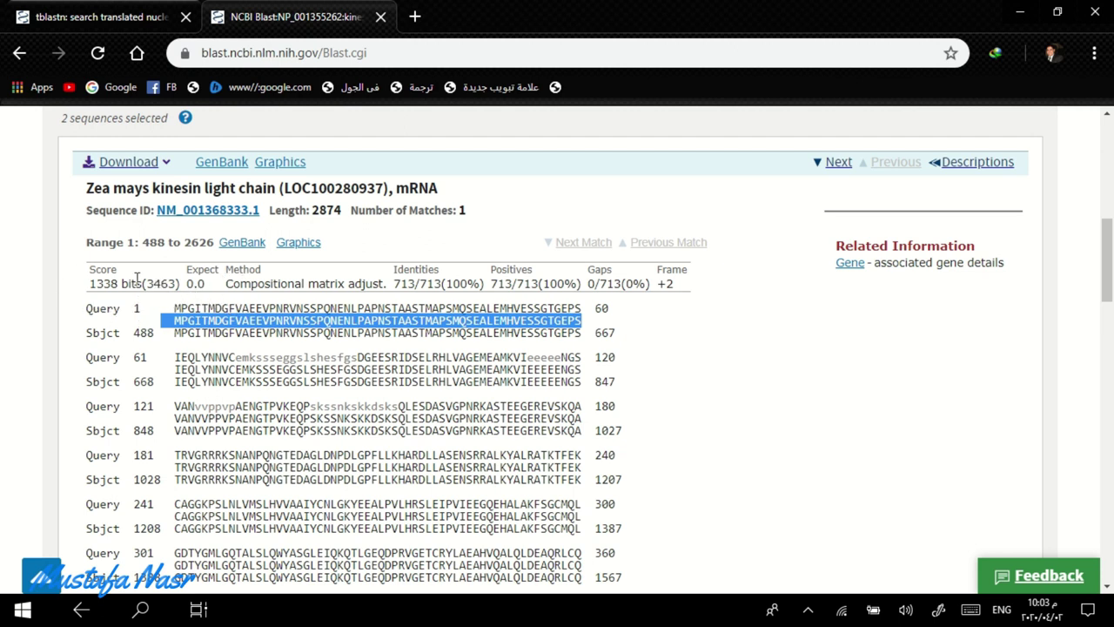
{"action": "double_click", "coordinate": [108, 281]}
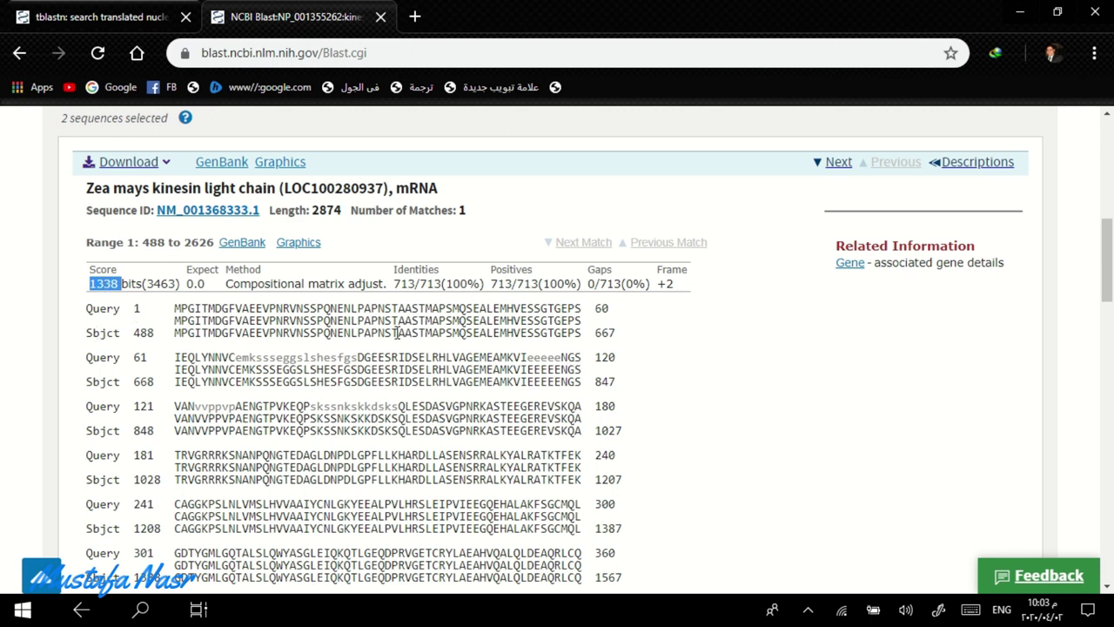
{"action": "double_click", "coordinate": [419, 270]}
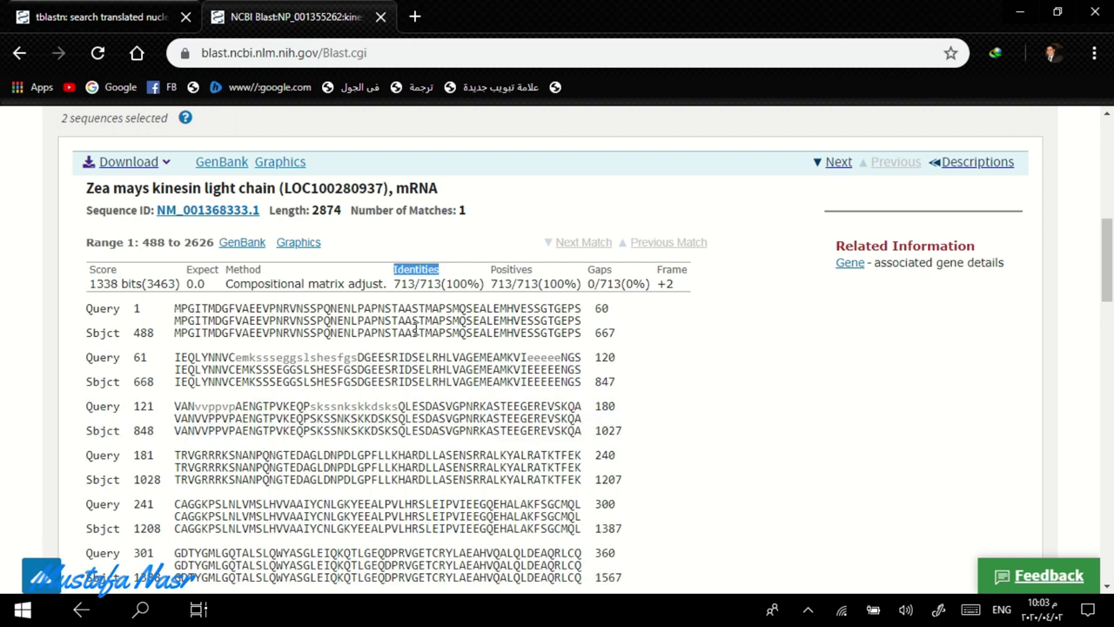
{"action": "double_click", "coordinate": [404, 283]}
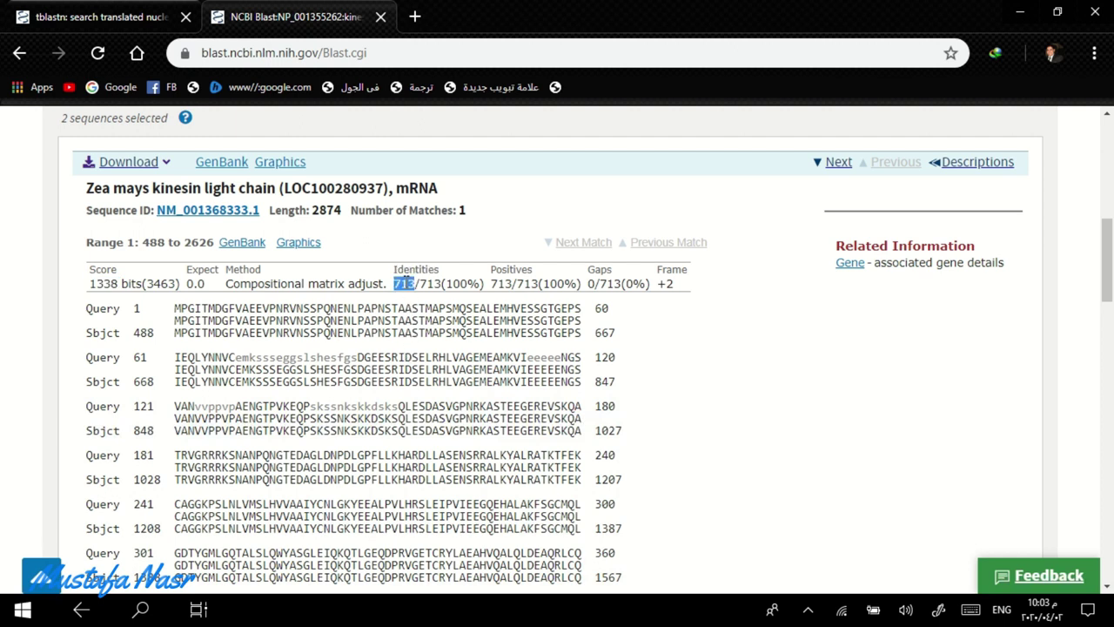
{"action": "double_click", "coordinate": [473, 284]}
{"action": "double_click", "coordinate": [516, 269]}
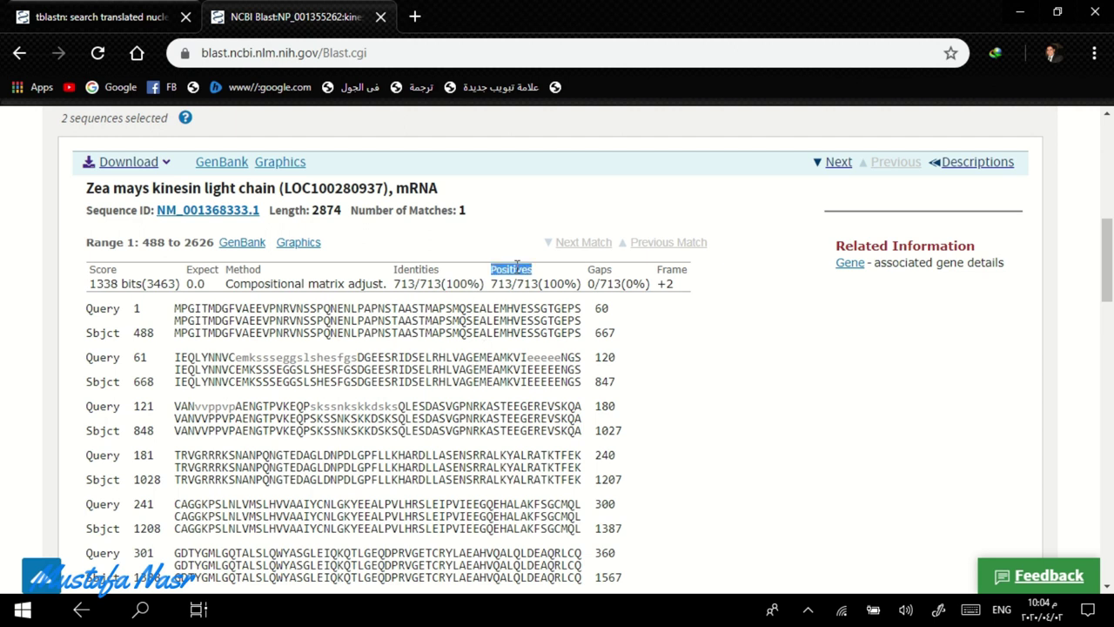
{"action": "double_click", "coordinate": [516, 267]}
{"action": "left_click", "coordinate": [510, 293]}
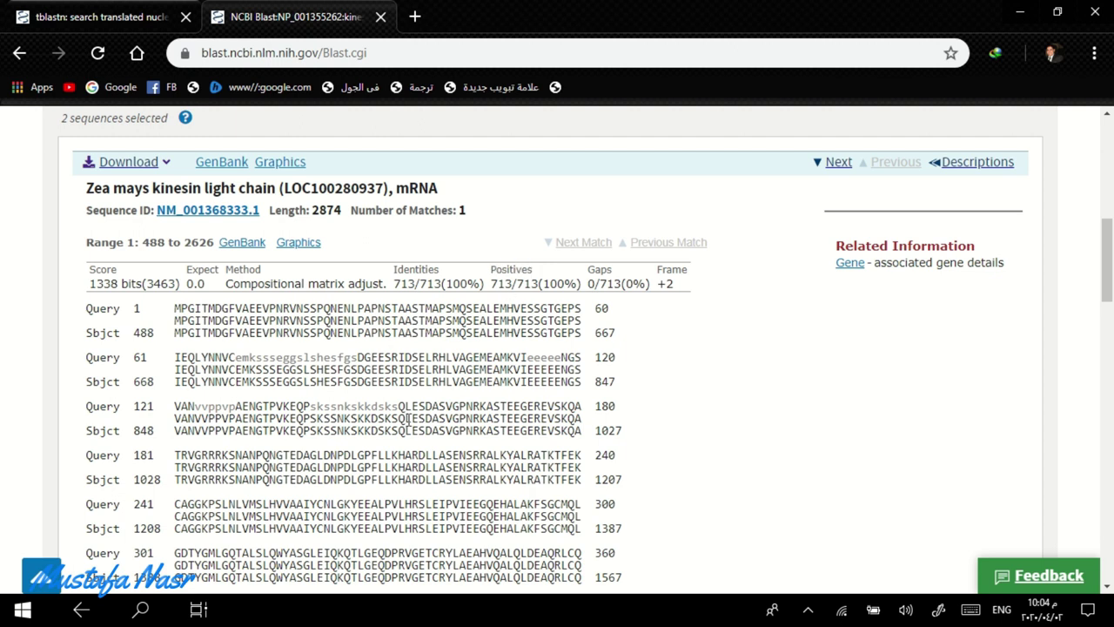